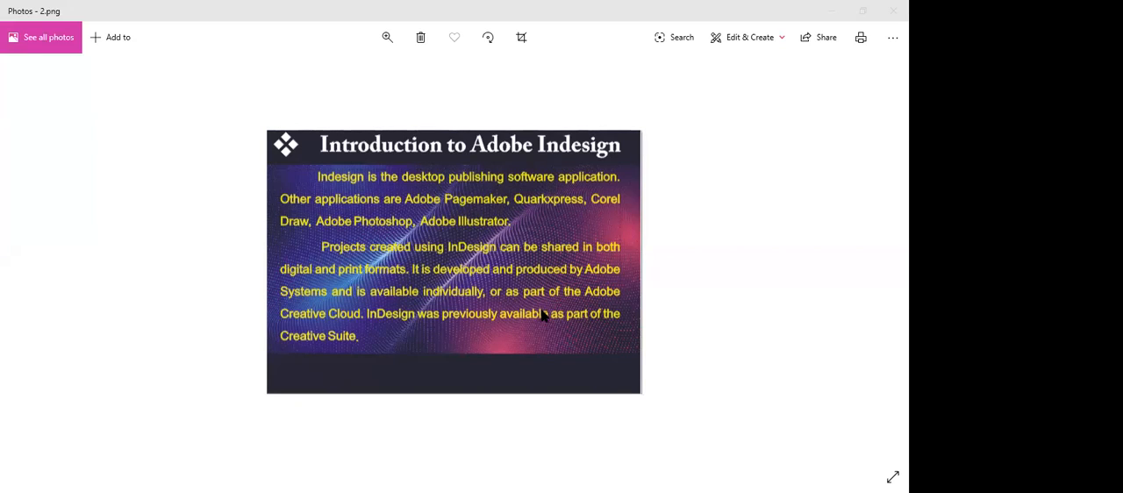
Read through the InDesign introduction slides from 2.png to the toolbox overview in 6.jpg and enlarge that overview.
key("Right")
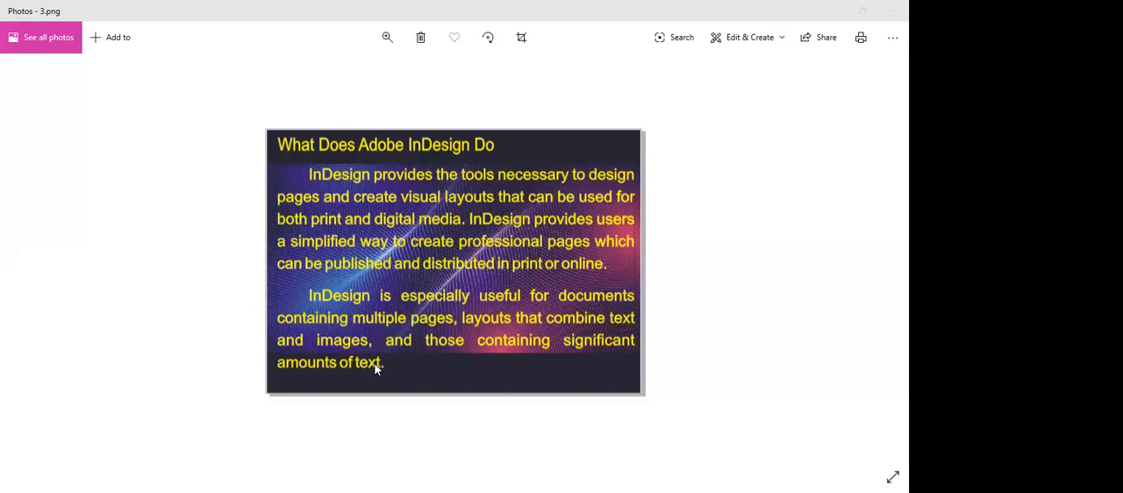
key("Right")
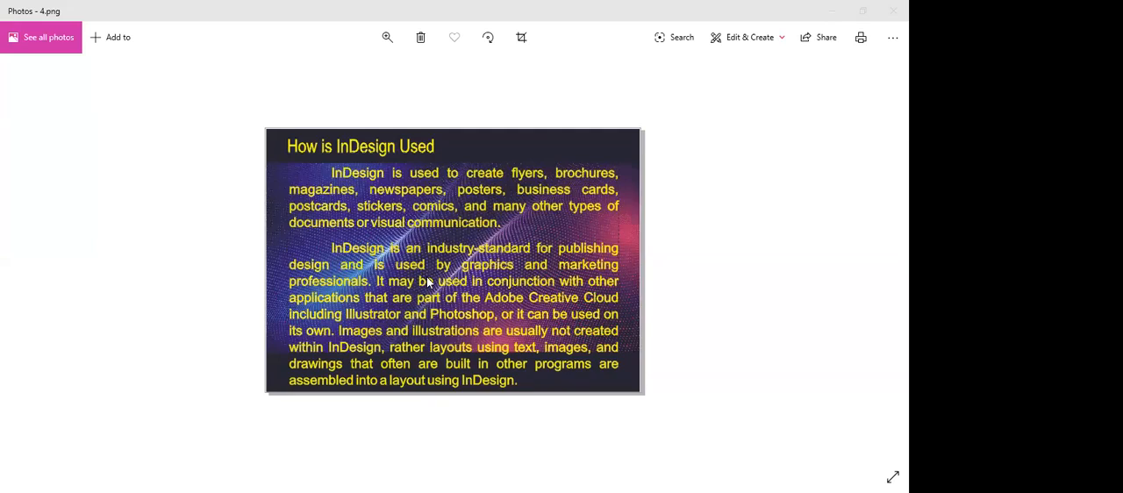
key("Right")
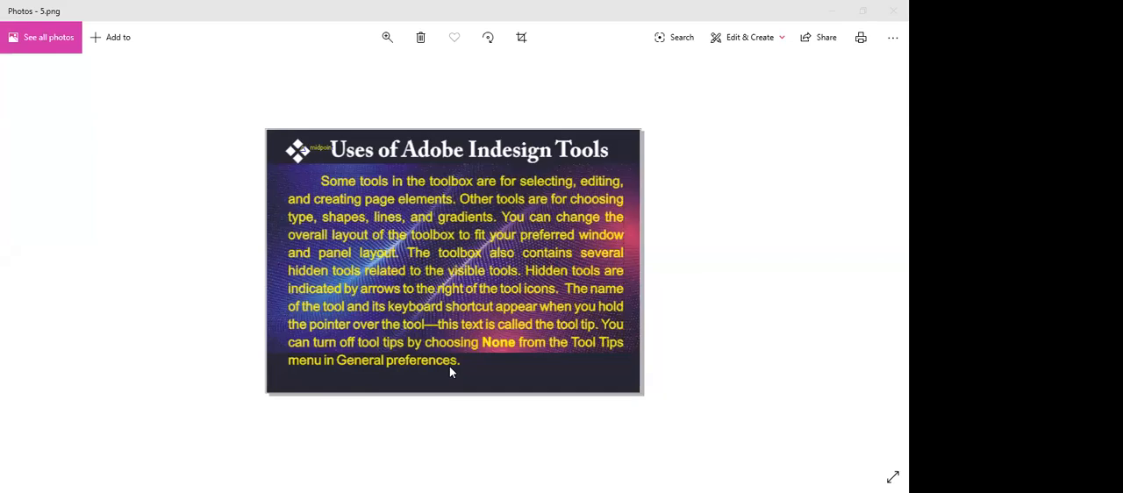
key("Right")
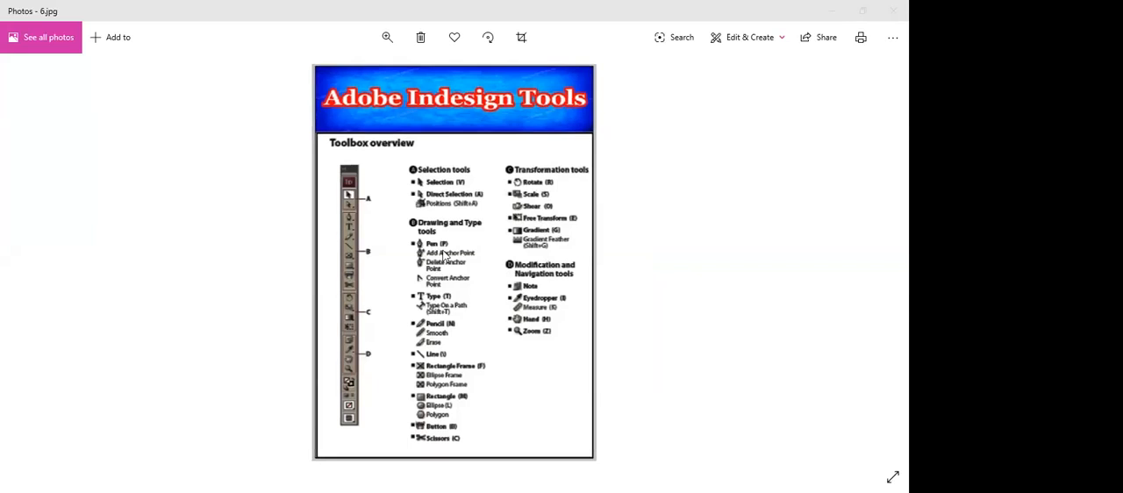
scroll(448, 236, "up", 1)
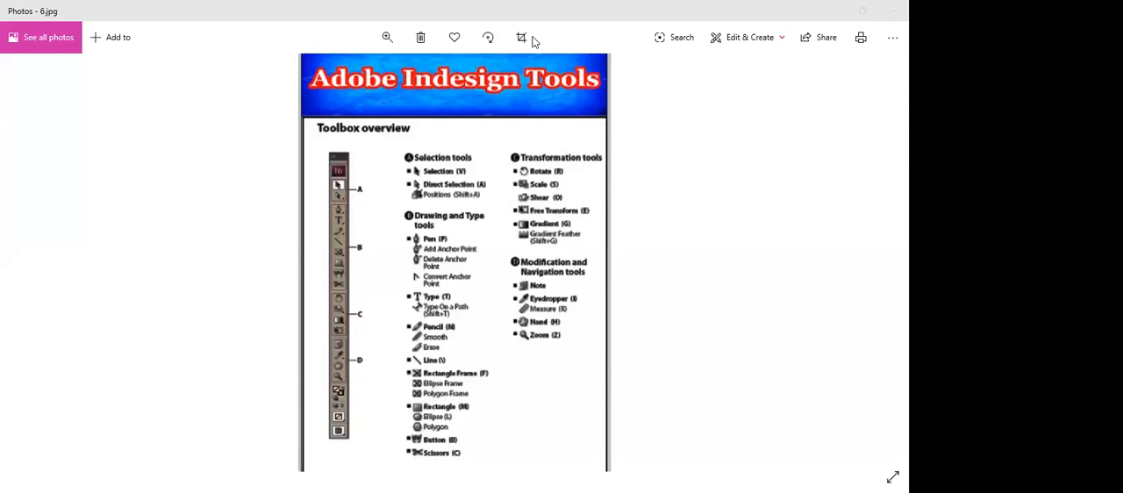
scroll(424, 213, "up", 1)
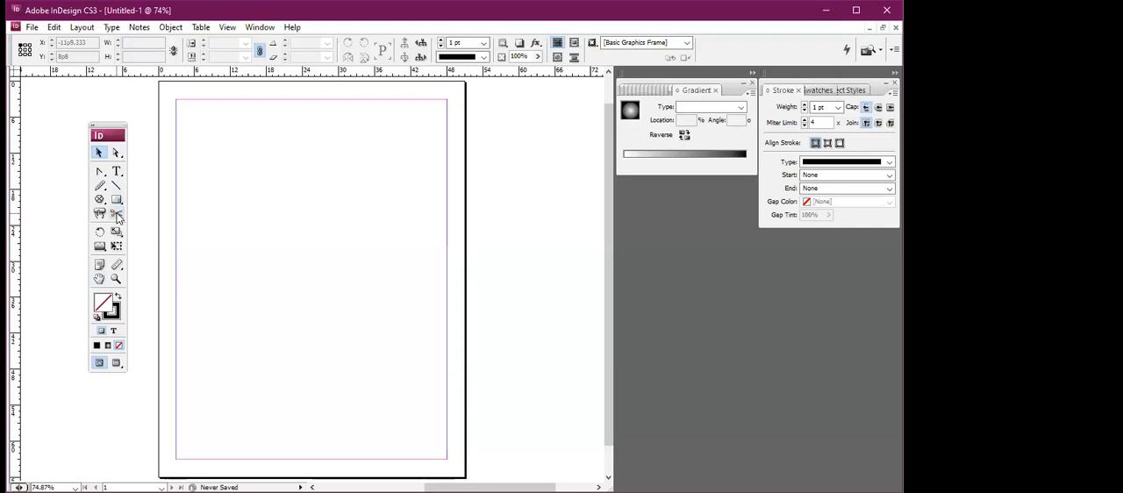
In Adobe InDesign, move the toolbox up beside the page and cycle its layout through single column and single row back to double column.
left_click(93, 131)
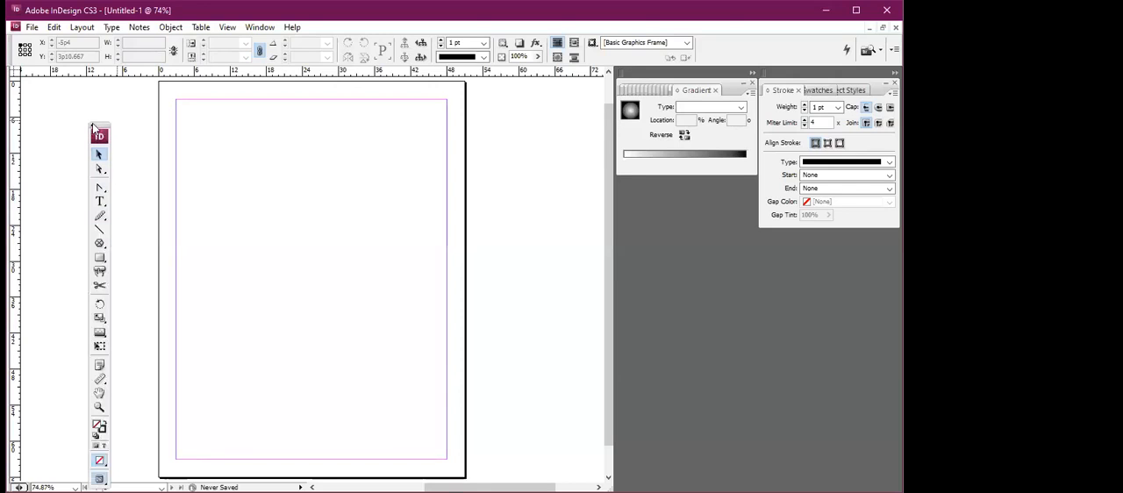
left_click_drag(97, 126, 101, 90)
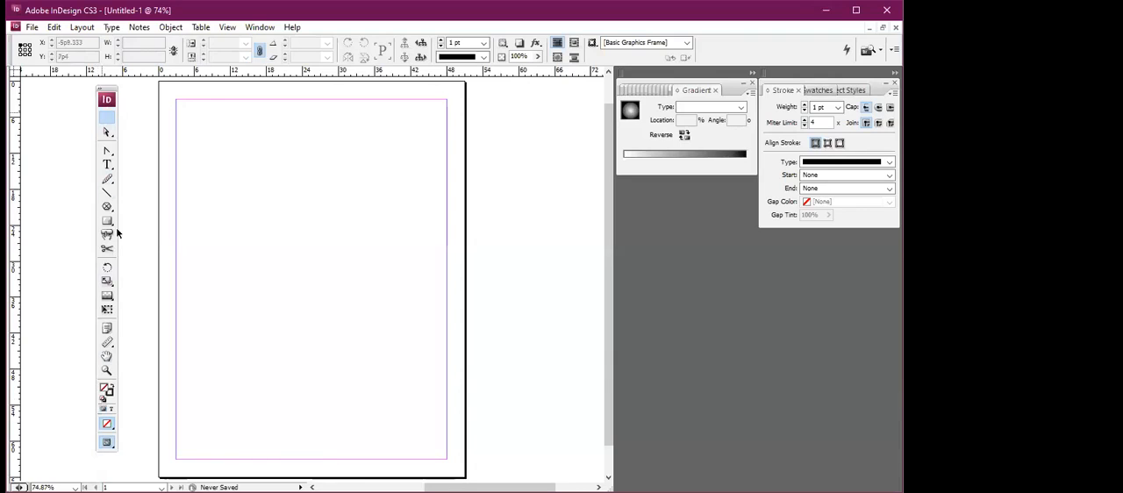
left_click(99, 89)
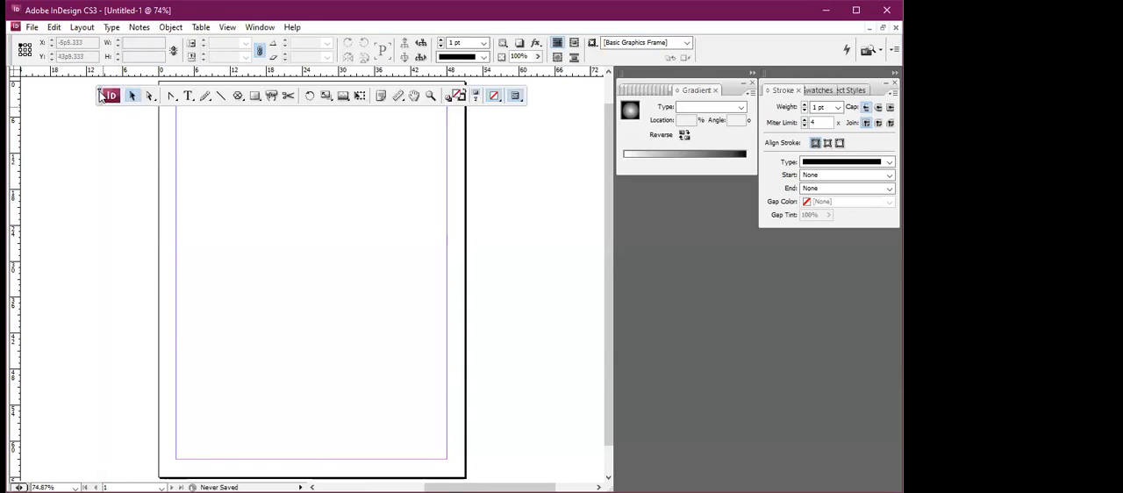
left_click(100, 93)
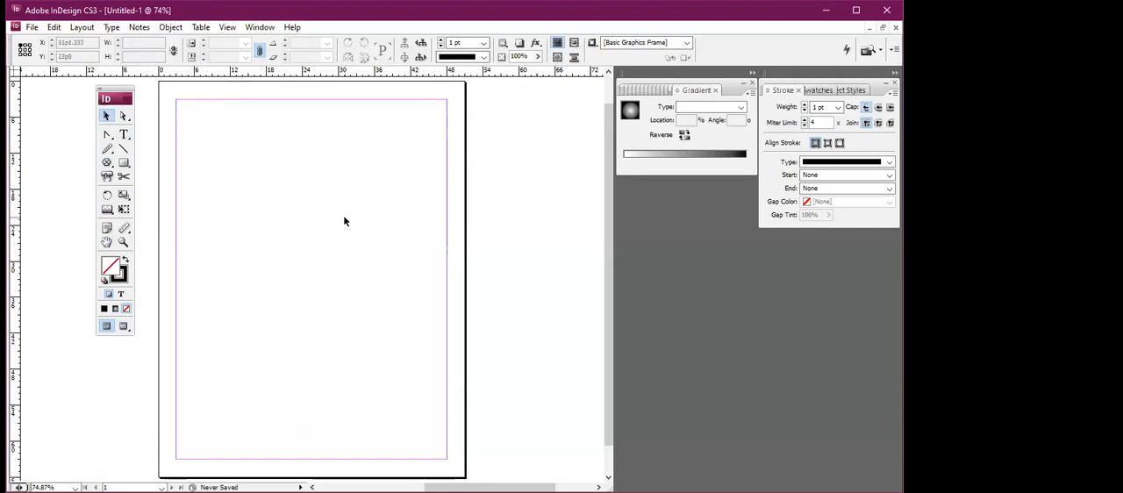
Start a new document with 5 pages and the A4 page size.
scroll(343, 221, "down", 1)
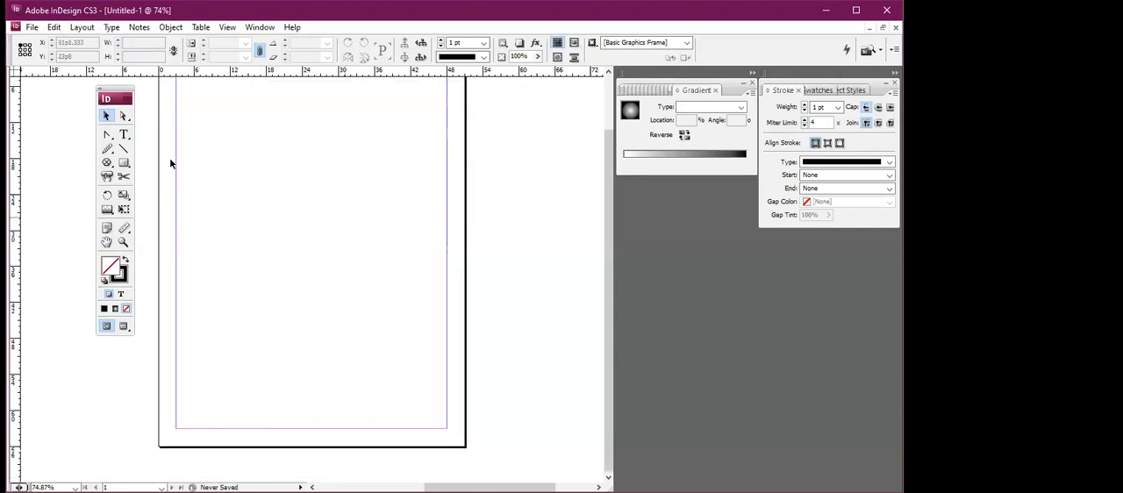
scroll(171, 162, "up", 1)
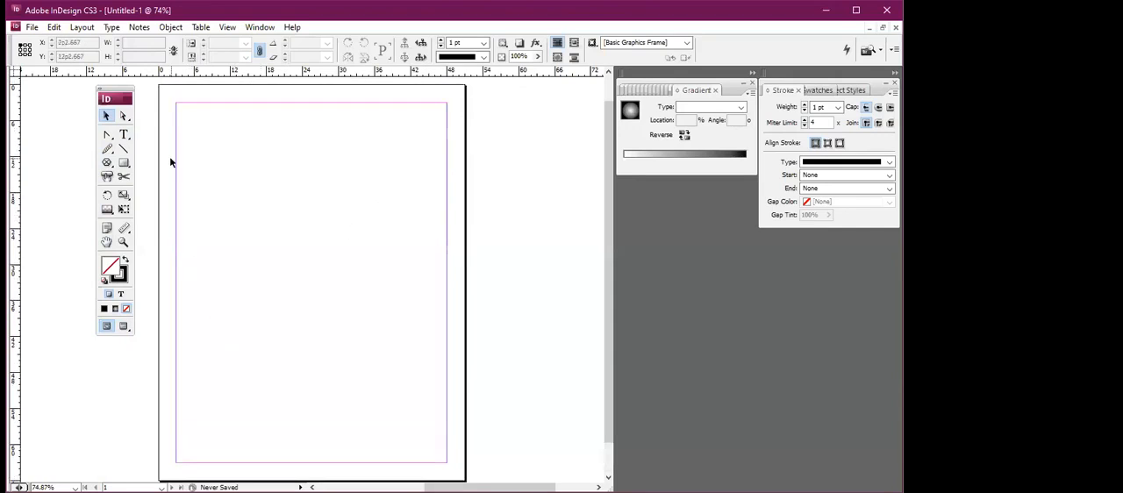
left_click(33, 29)
mouse_move(56, 46)
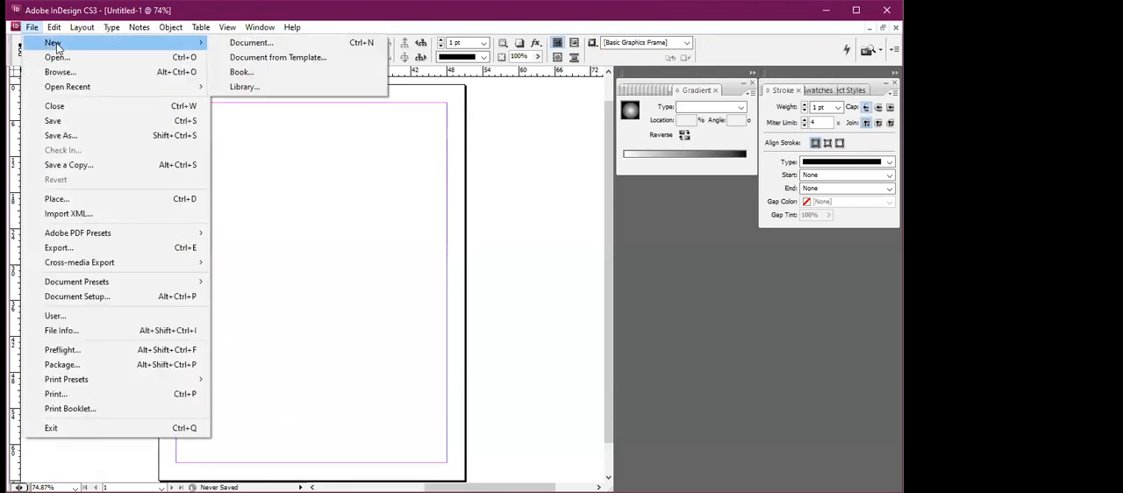
left_click(259, 45)
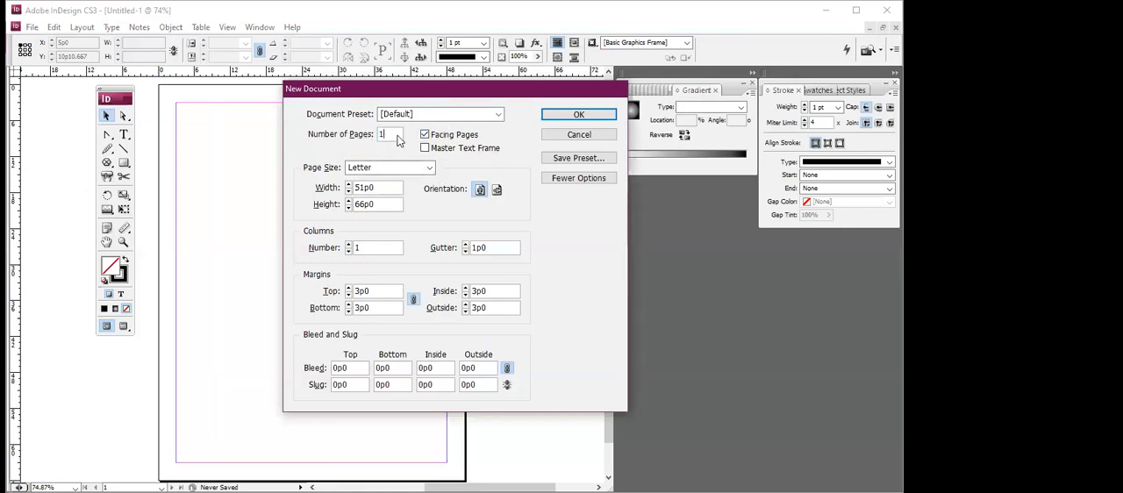
key("BackSpace")
type("5")
left_click(430, 166)
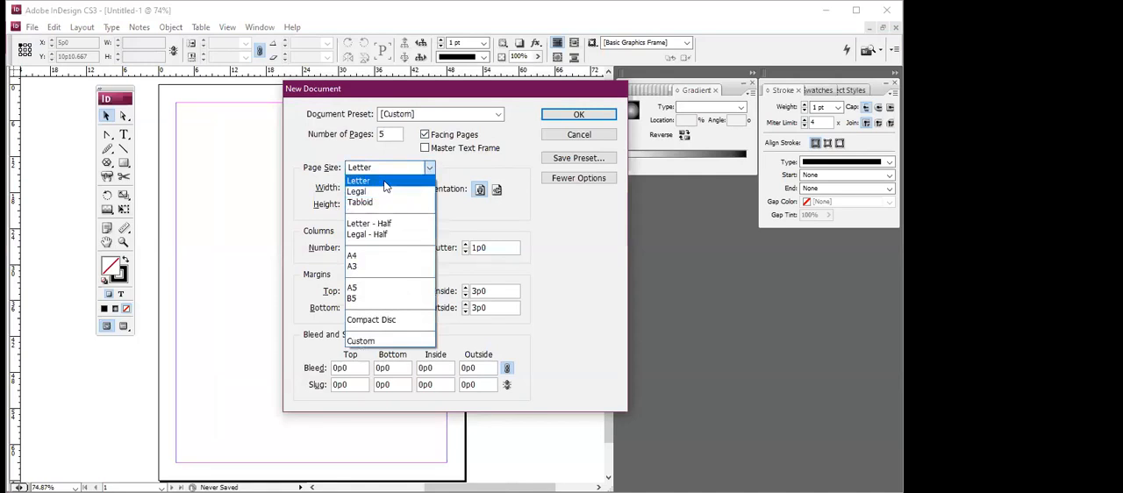
left_click(353, 255)
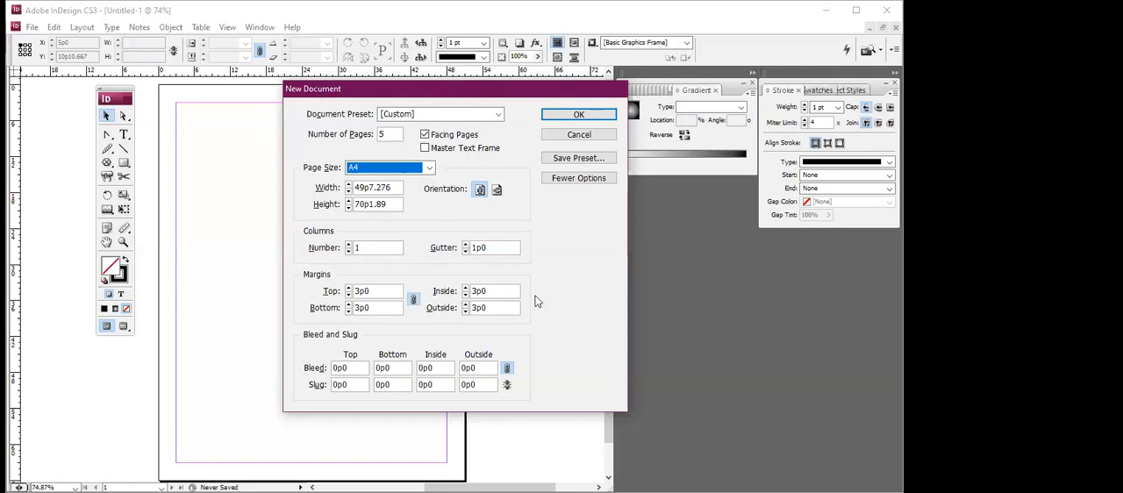
Try a column count of 2 for the new document and clear the entry again.
double_click(373, 252)
type("2")
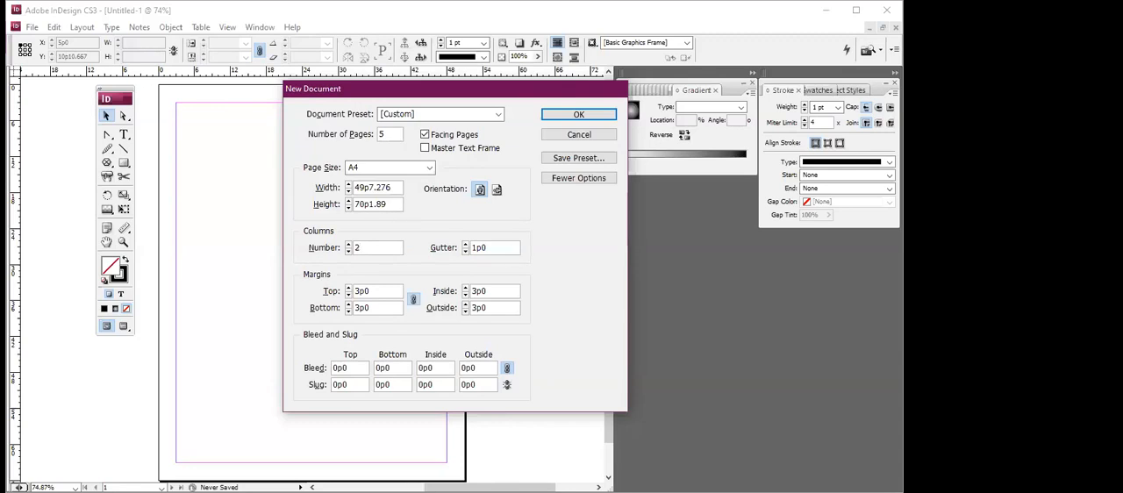
key("BackSpace")
left_click(488, 293)
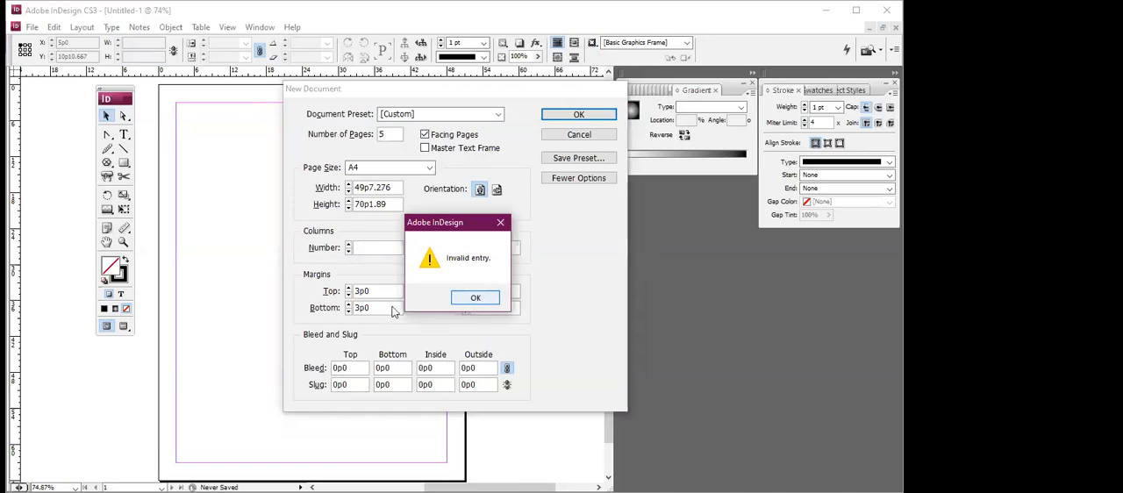
key("Return")
Turn off facing pages, keep the bleed and slug options shown, and create the document.
left_click(425, 135)
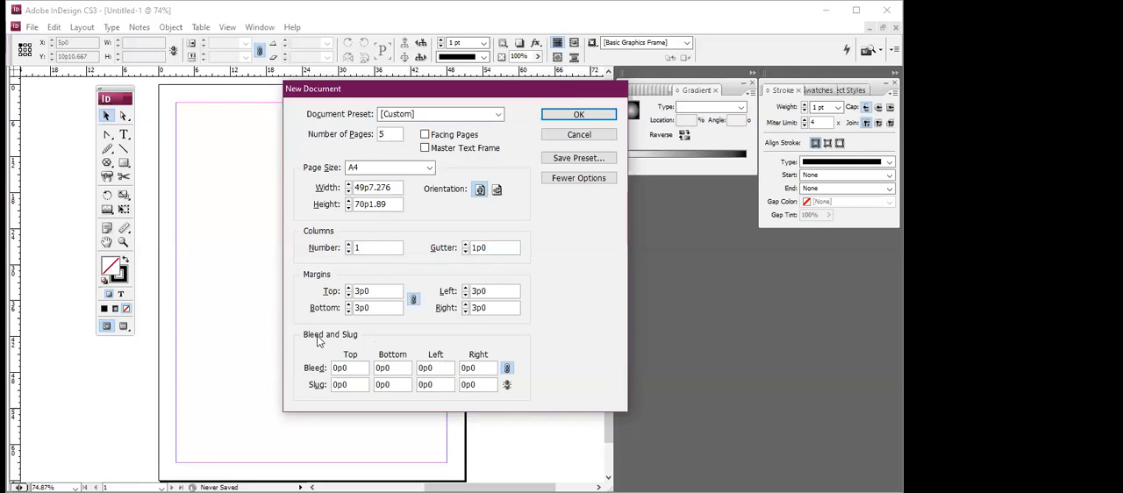
mouse_move(318, 341)
left_click(593, 179)
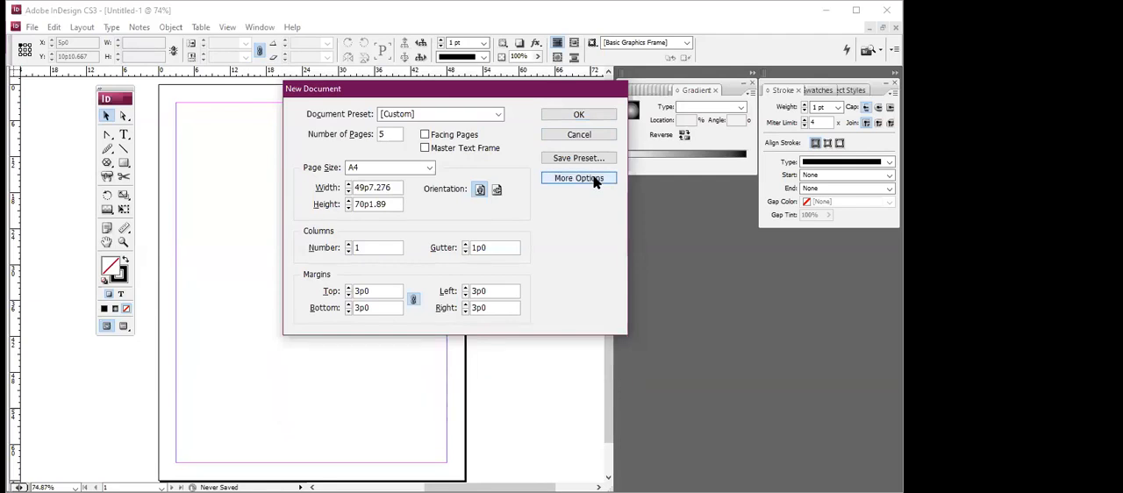
left_click(593, 179)
left_click(593, 179)
left_click(593, 179)
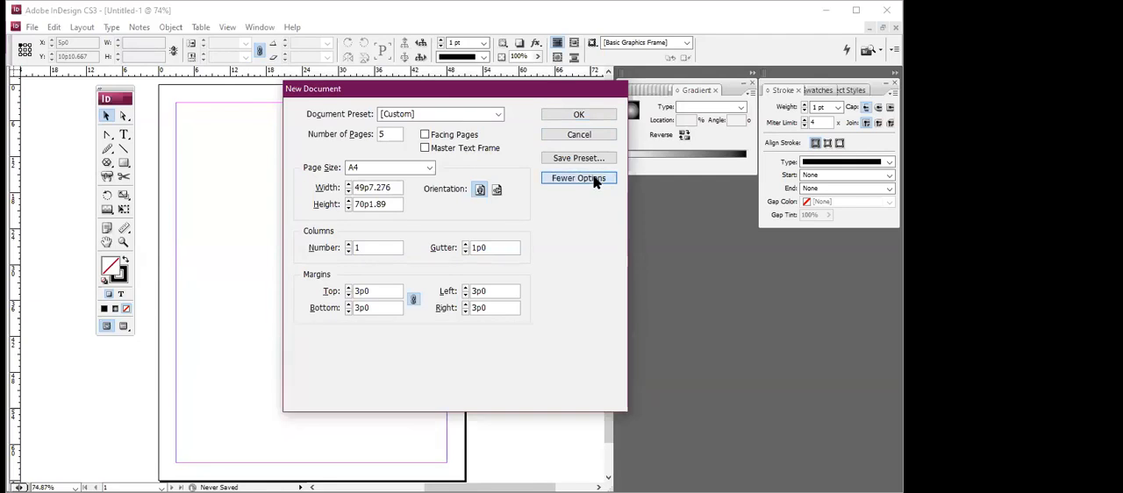
left_click(593, 122)
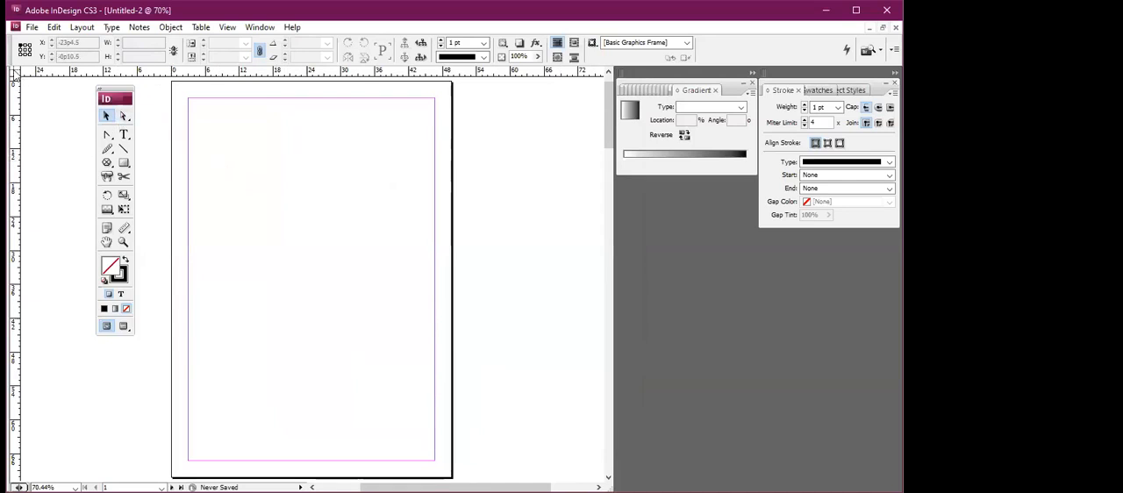
Place the ruler origin at the page's upper-left margin corner and set both rulers to millimeters.
left_click_drag(14, 78, 188, 99)
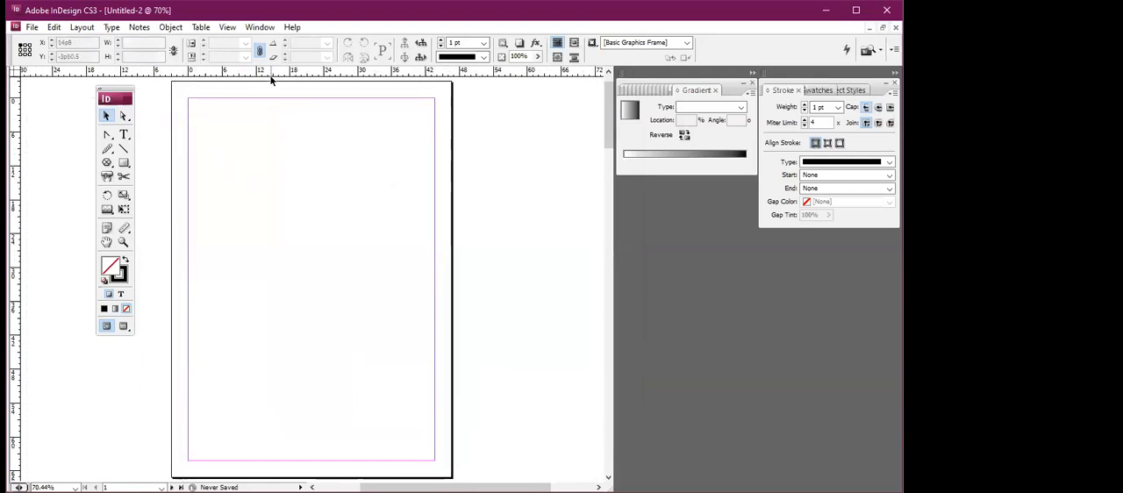
right_click(281, 75)
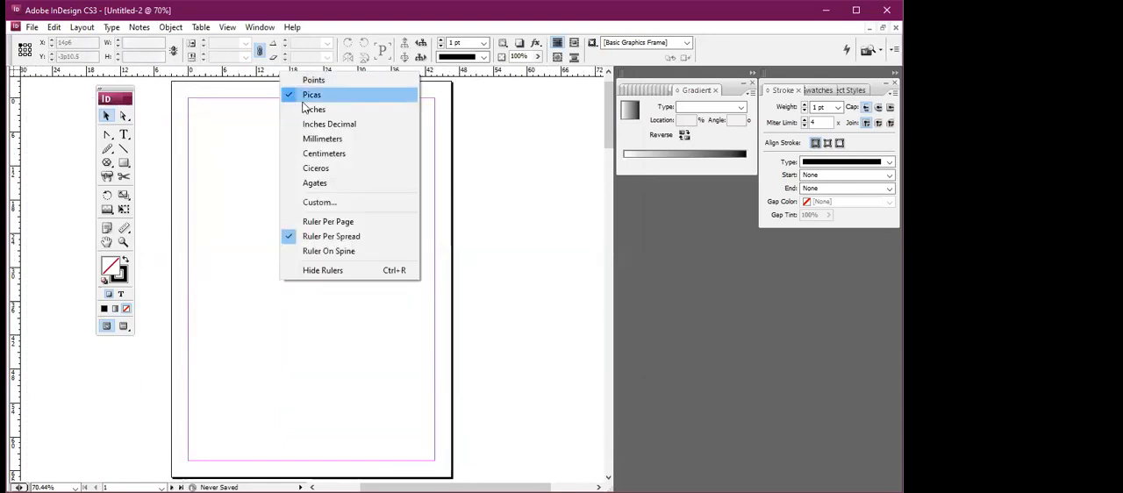
left_click(322, 138)
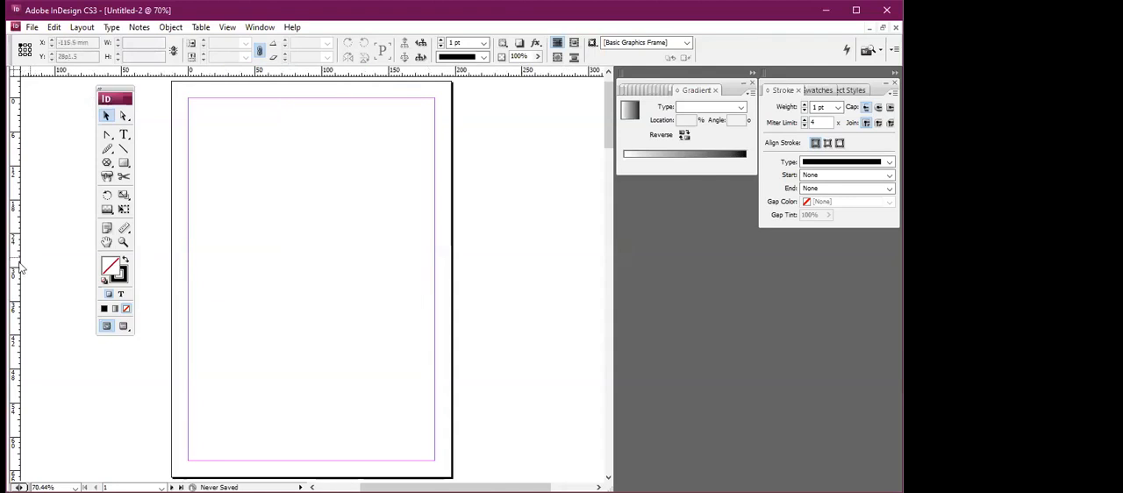
right_click(16, 268)
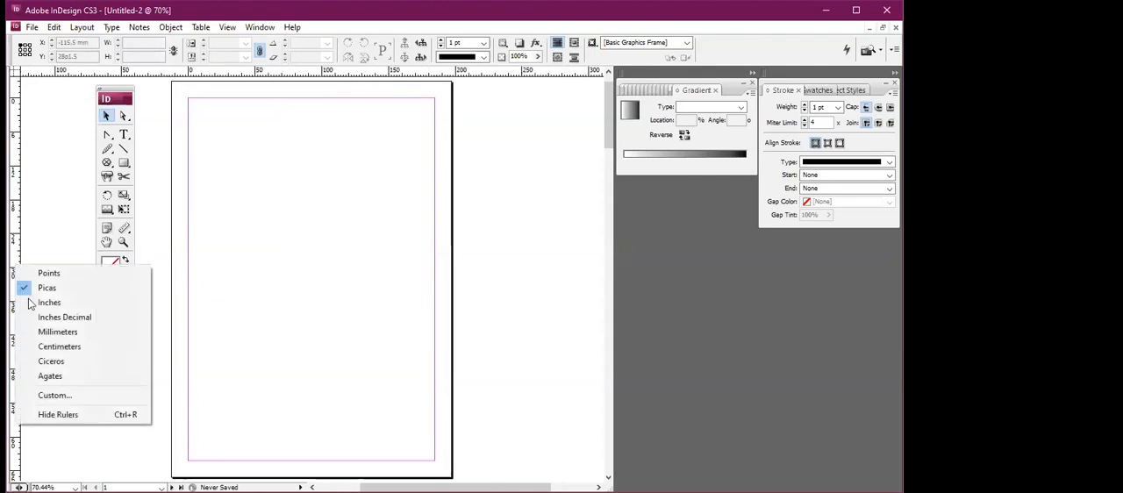
left_click(52, 333)
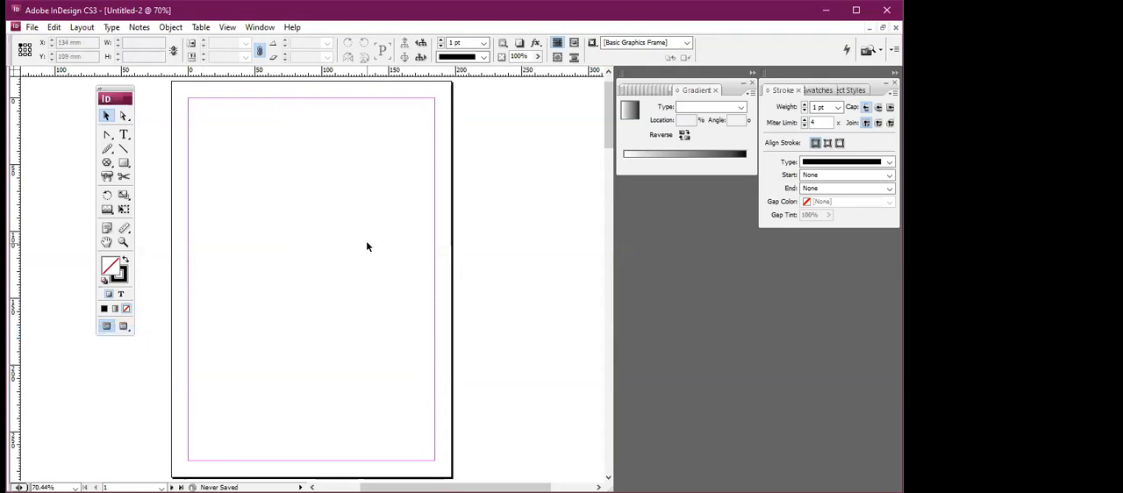
Draw three rectangles inside the margins: a near-square one, one about 6 × 7 mm to its right, and one about 21 × 15 mm below it.
key("ctrl+equal")
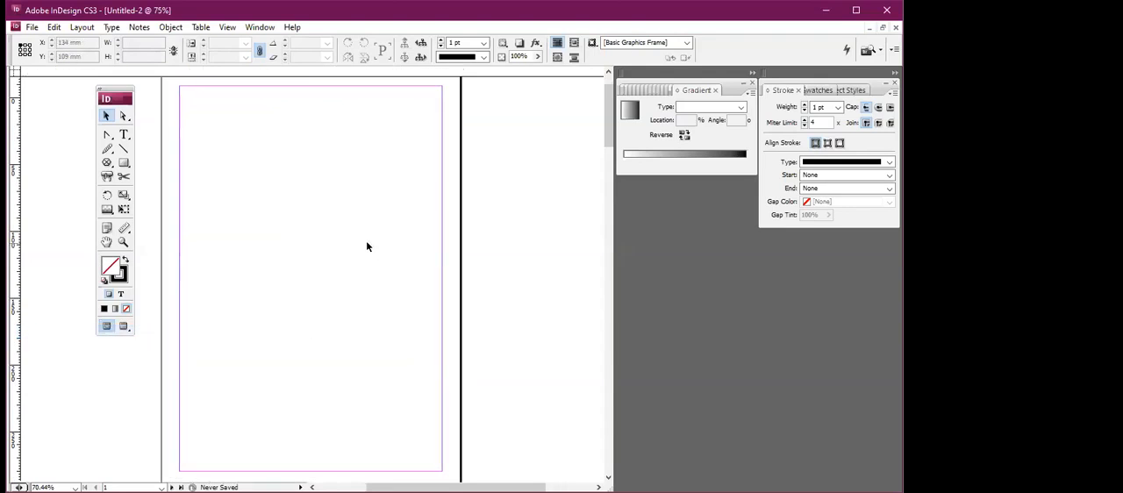
key("ctrl+equal")
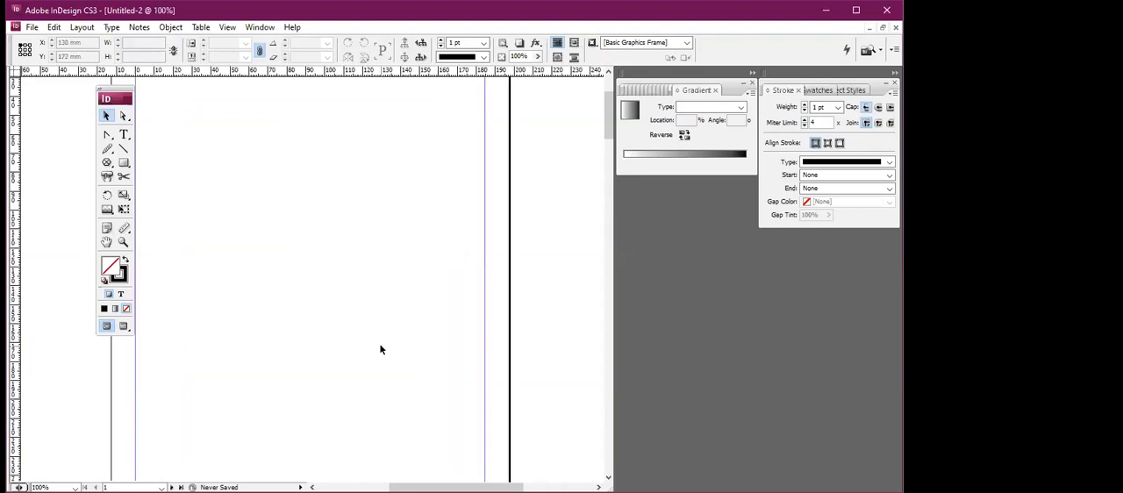
key("space")
mouse_move(338, 272)
left_mouse_down()
mouse_move(356, 326)
mouse_move(385, 352)
left_mouse_up()
left_click_drag(373, 260, 366, 309)
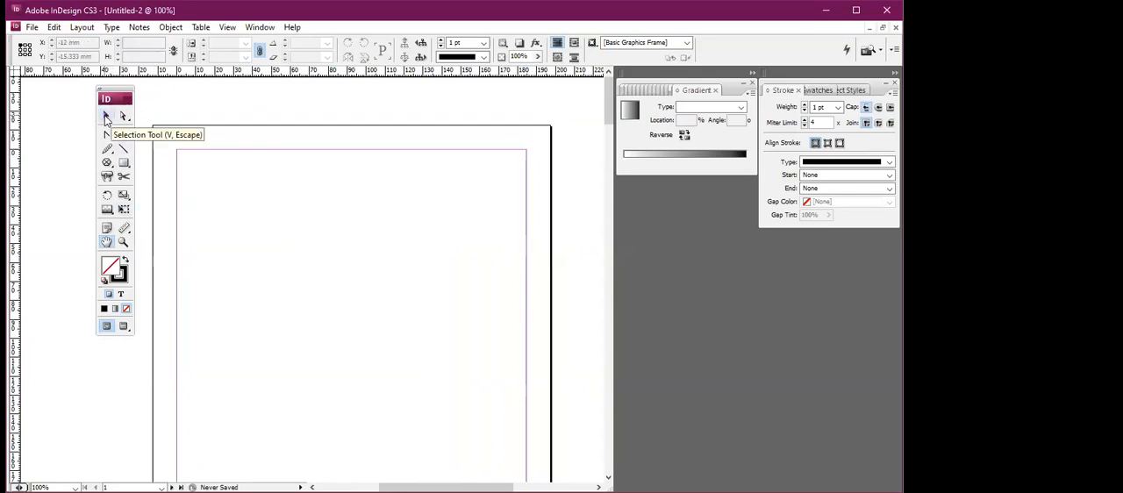
left_click(124, 163)
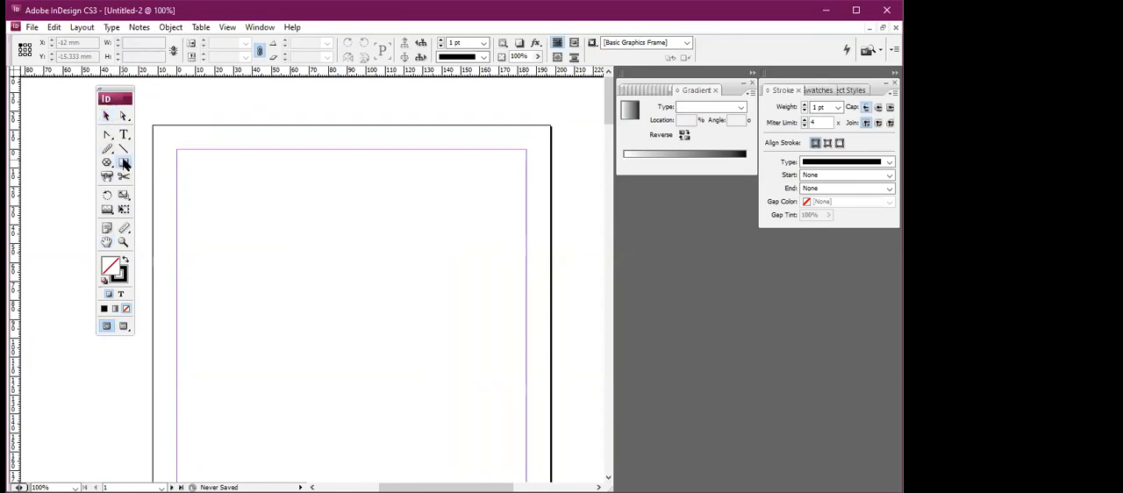
mouse_move(253, 265)
left_mouse_down()
mouse_move(293, 310)
mouse_move(332, 303)
left_mouse_up()
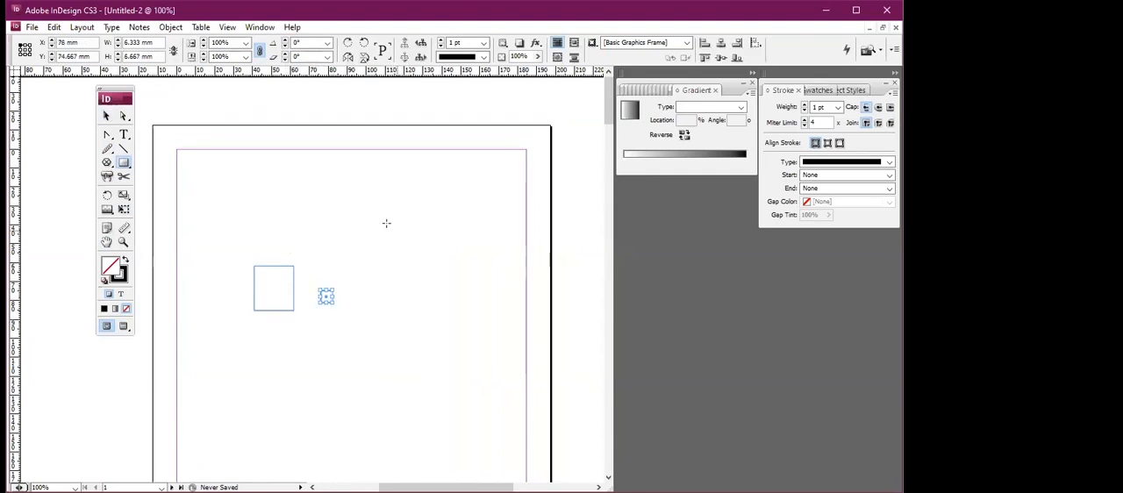
left_click_drag(253, 340, 295, 368)
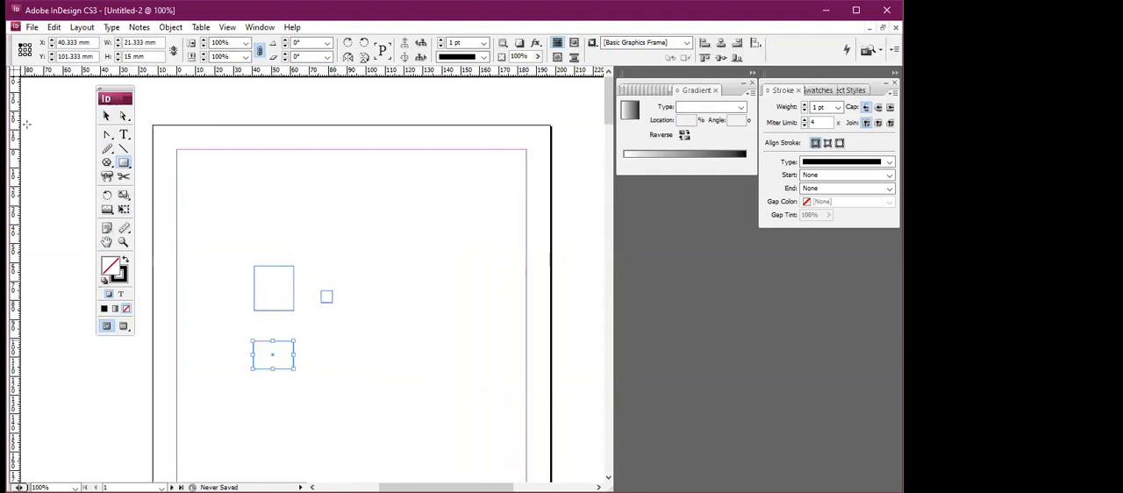
left_click(105, 116)
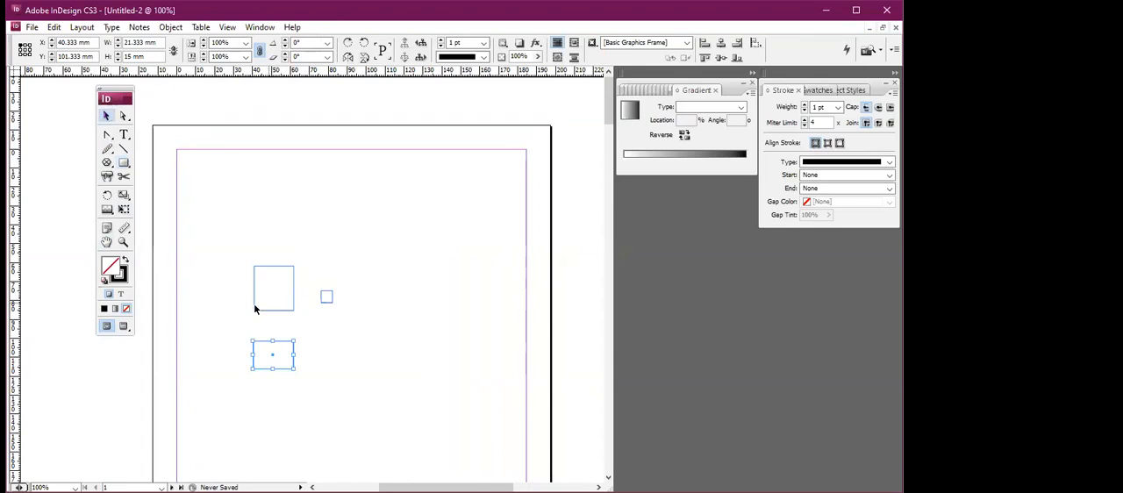
left_click(332, 344)
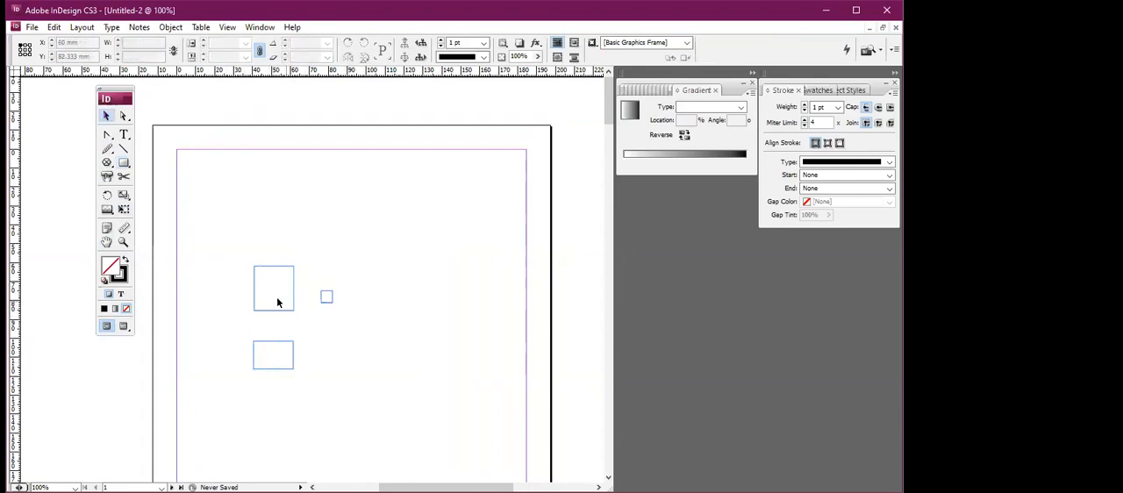
Select all three rectangles together, and resize only the near-square one to about 19 × 23 mm.
left_click_drag(311, 316, 325, 353)
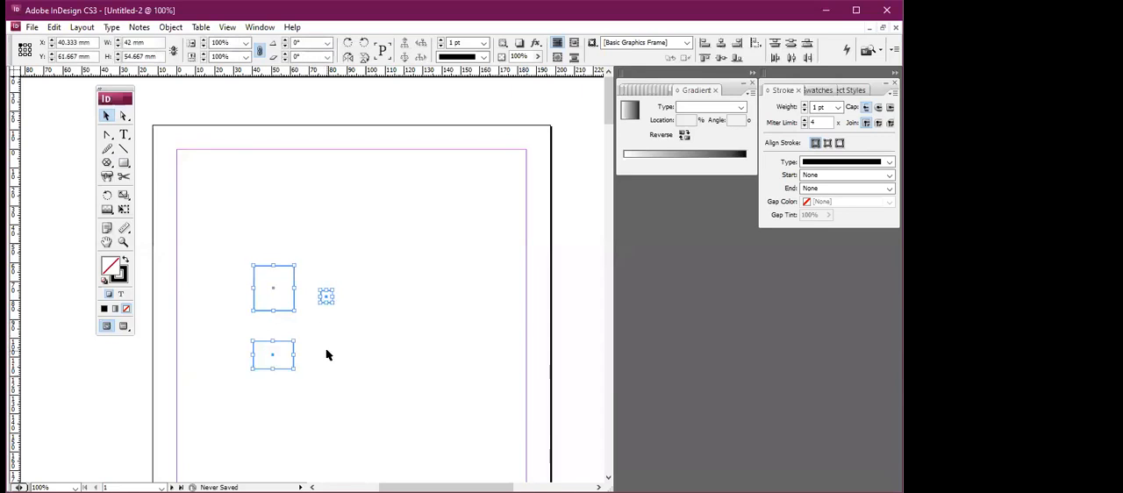
left_click(309, 273)
left_click(290, 273)
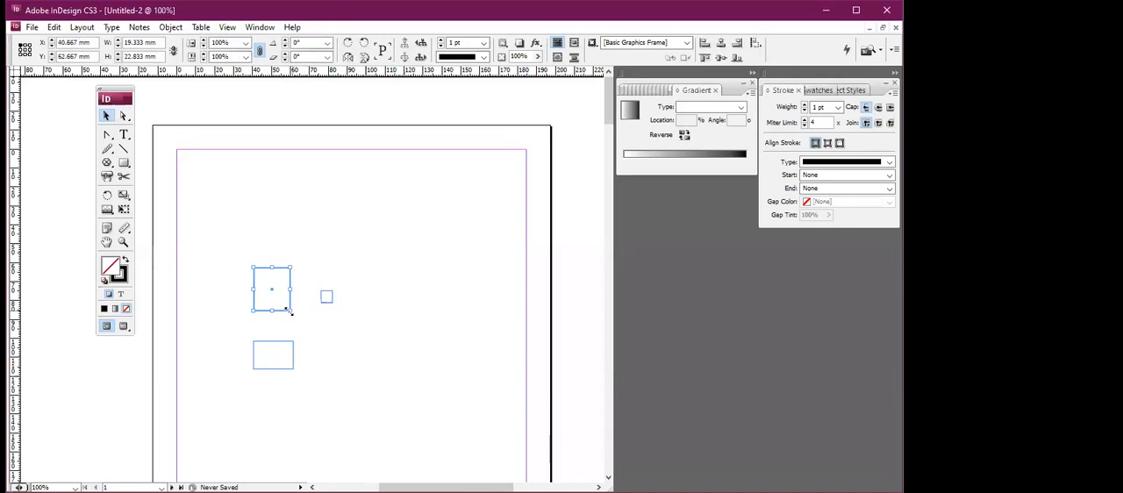
left_click(309, 348)
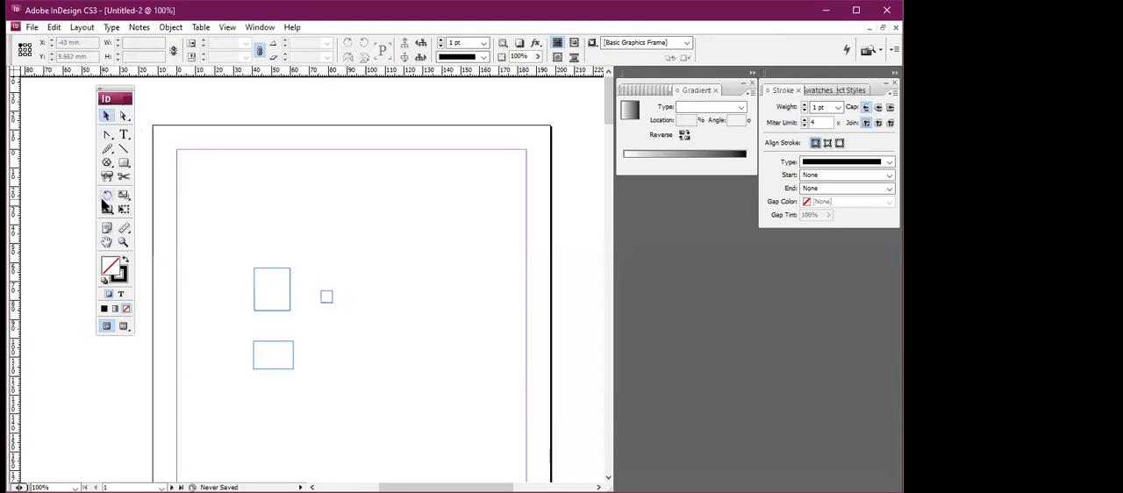
Delete the near-square rectangle on its own, and remove the other two rectangles together.
left_click(262, 274)
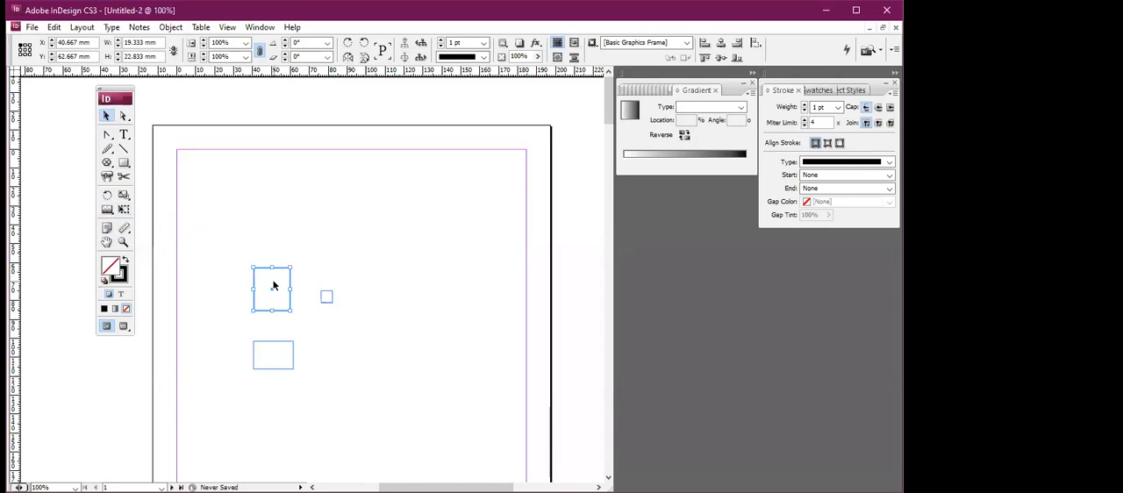
key("Delete")
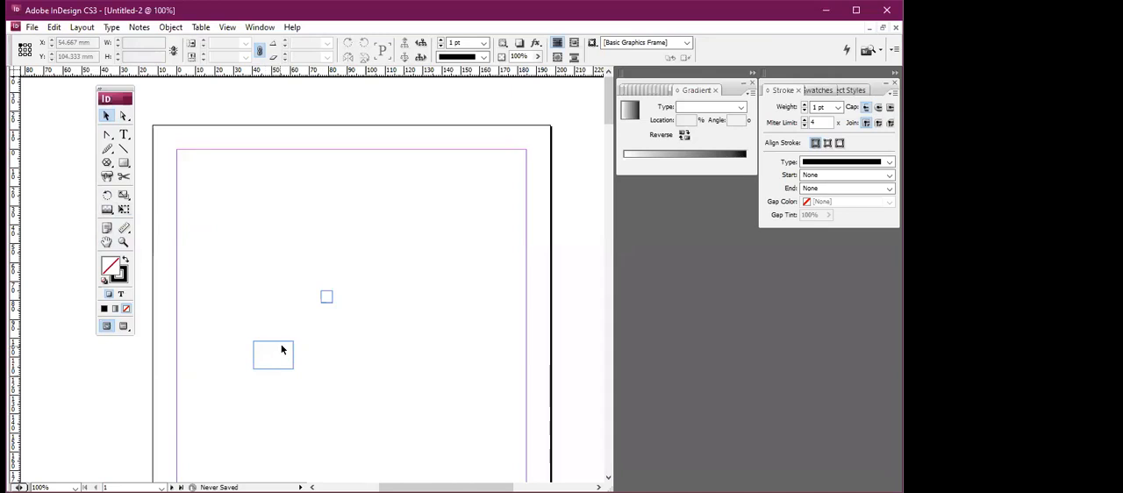
left_click_drag(230, 276, 367, 398)
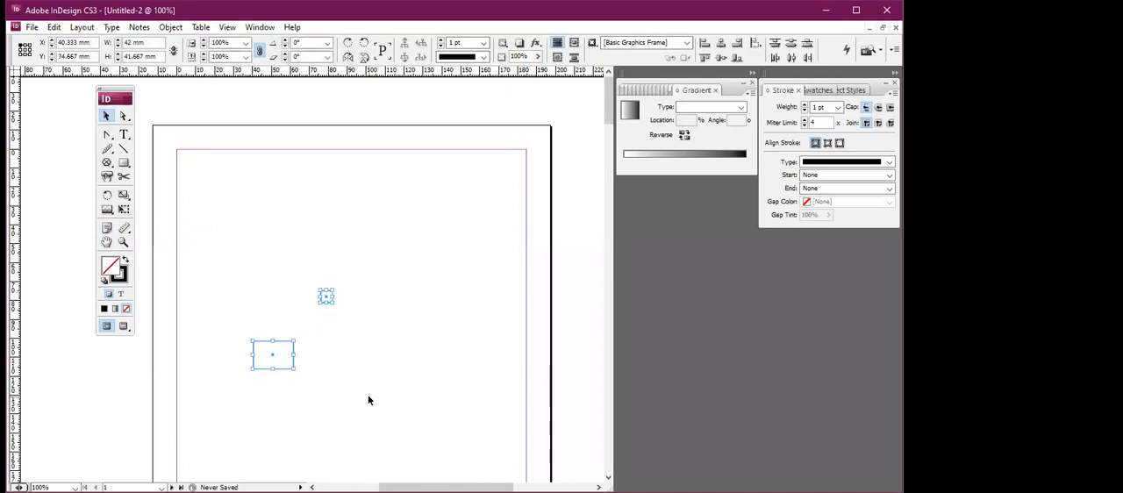
key("Delete")
Draw a rectangle about 35 × 34 mm near the upper-left margin corner and pull its upper-right corner point slightly upward.
left_click(124, 117)
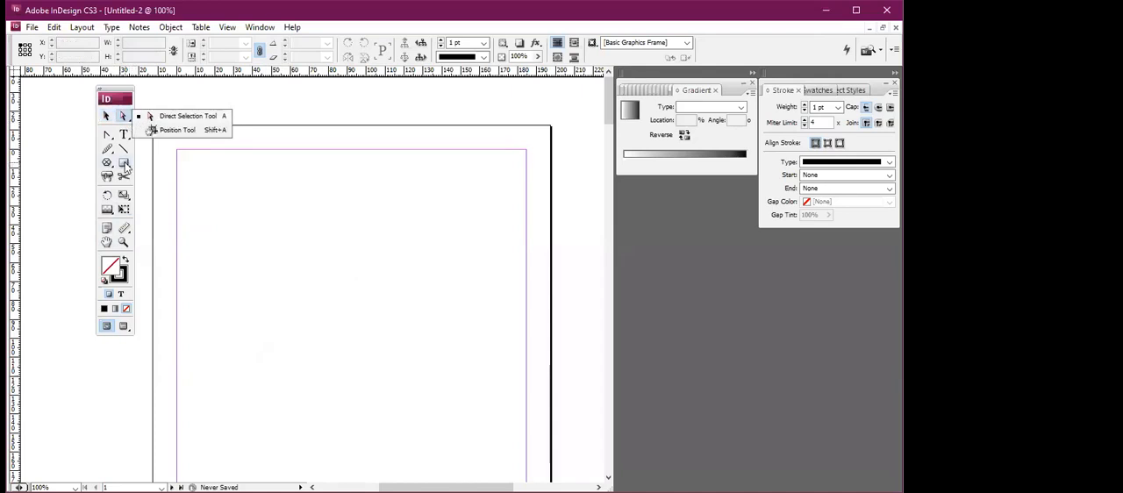
left_click(124, 162)
left_click_drag(206, 208, 273, 271)
left_click(123, 115)
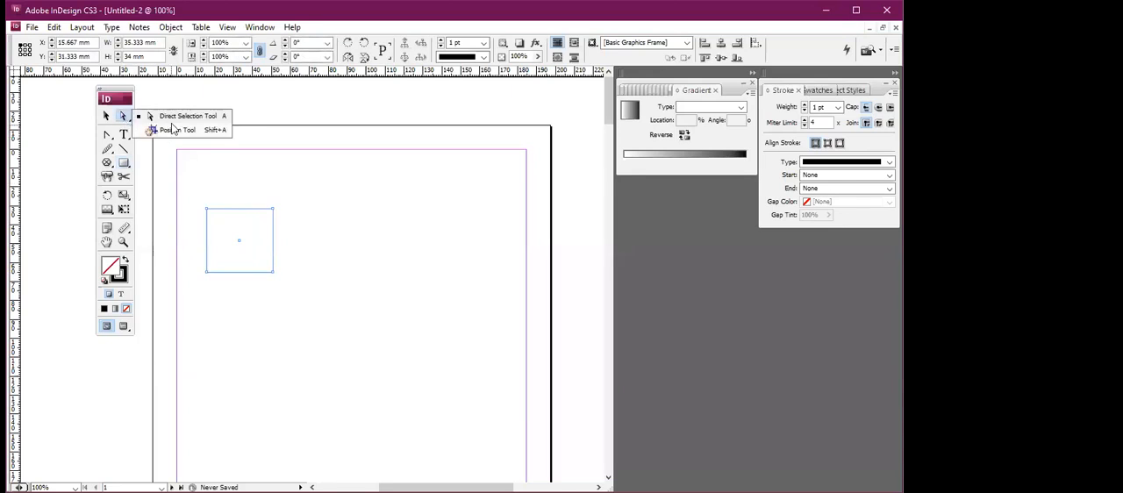
mouse_move(272, 208)
left_mouse_down()
mouse_move(283, 206)
mouse_move(260, 221)
mouse_move(281, 193)
mouse_move(272, 200)
left_mouse_up()
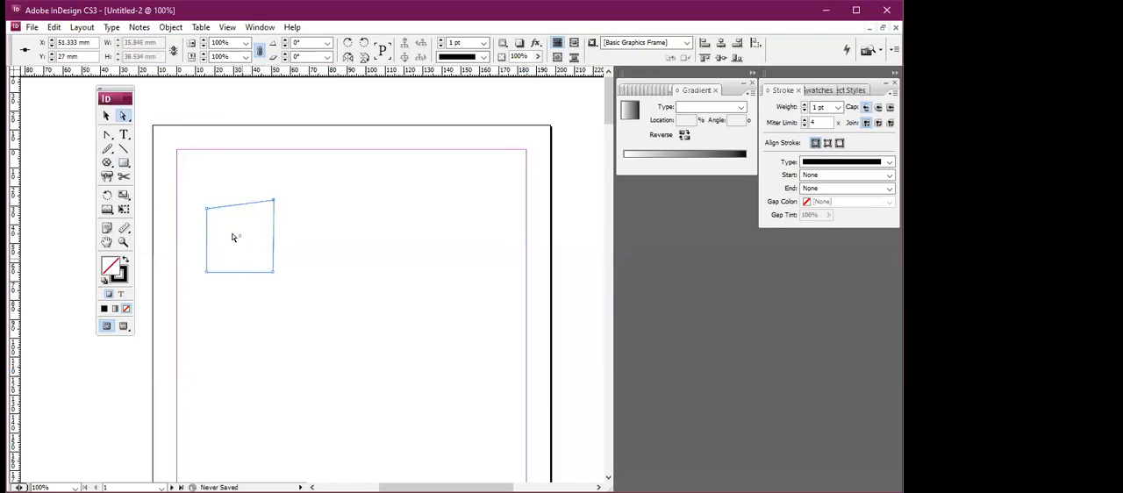
Shift the shape's top edge up and to the right, and delete that edge segment.
left_click(240, 278)
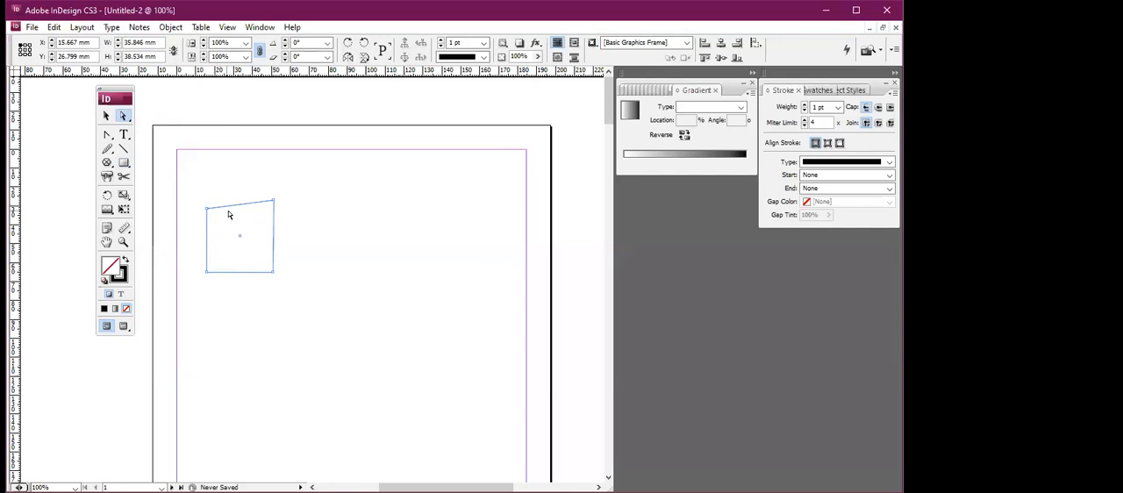
left_click_drag(232, 200, 251, 189)
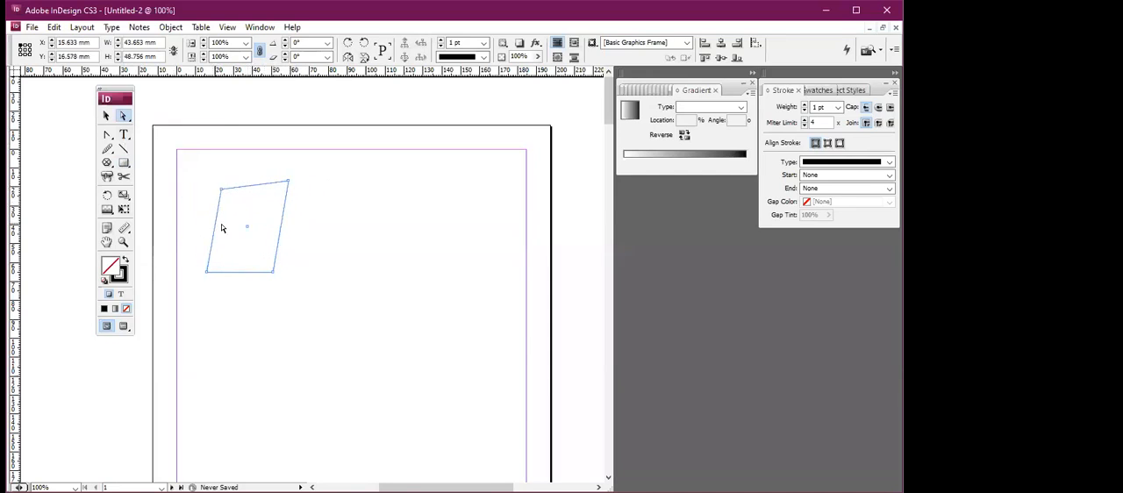
key("Delete")
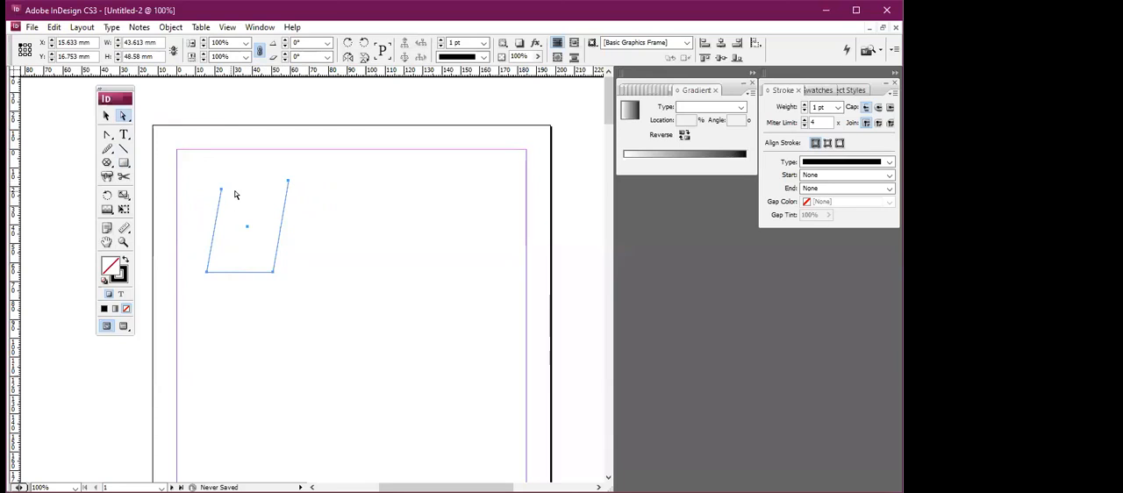
left_click(285, 219)
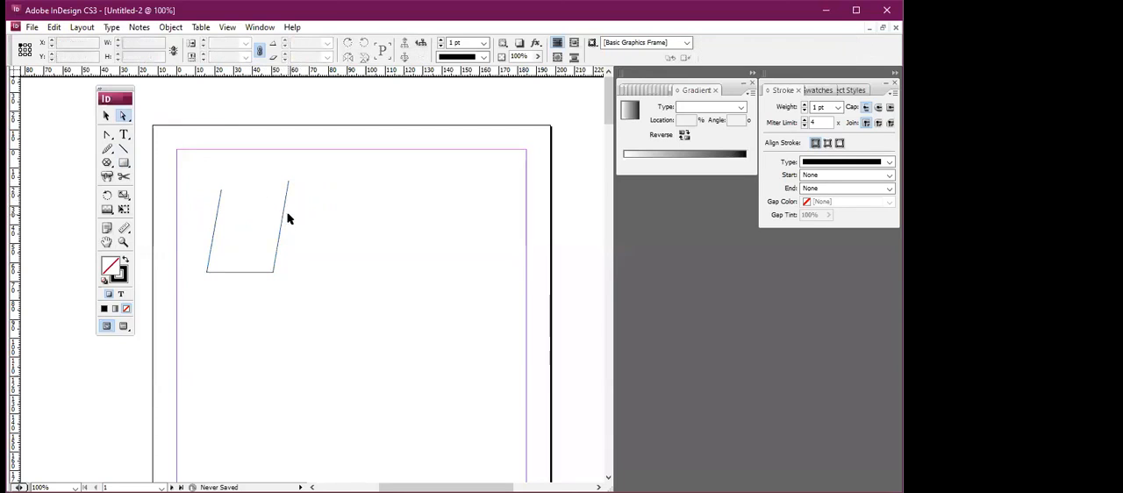
Select the whole remaining open shape and delete it.
left_click(106, 115)
left_click_drag(191, 168, 309, 303)
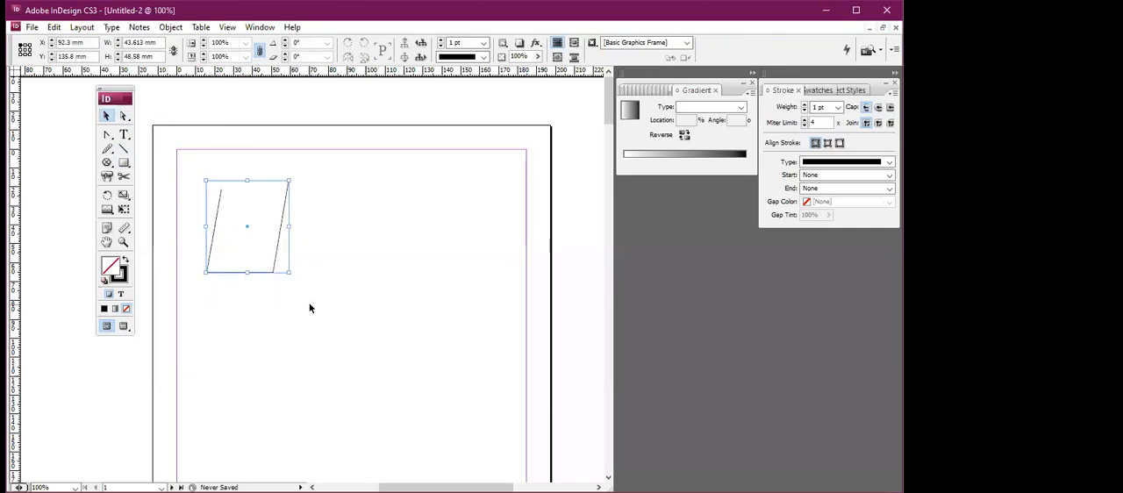
key("Delete")
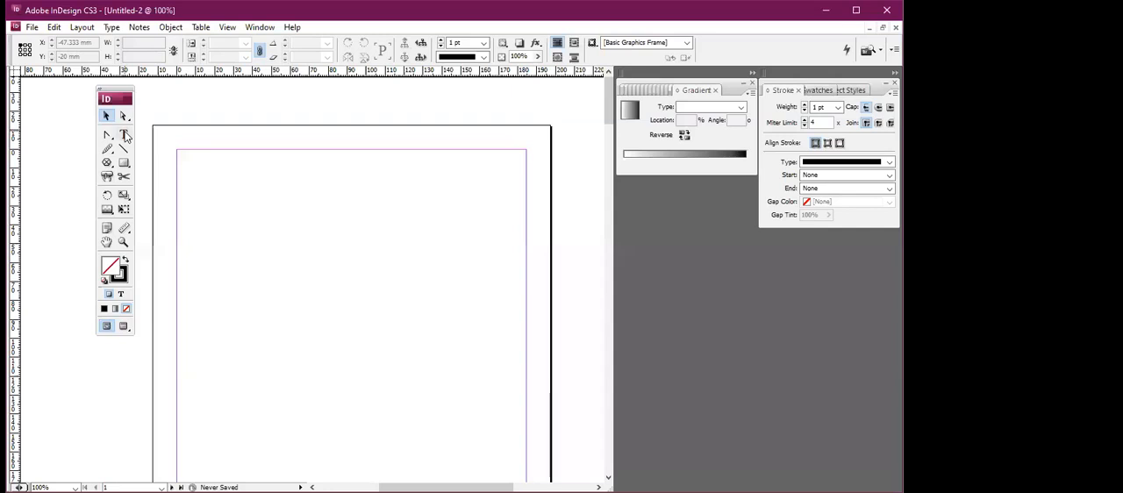
left_click(124, 163)
left_click_drag(218, 202, 333, 307)
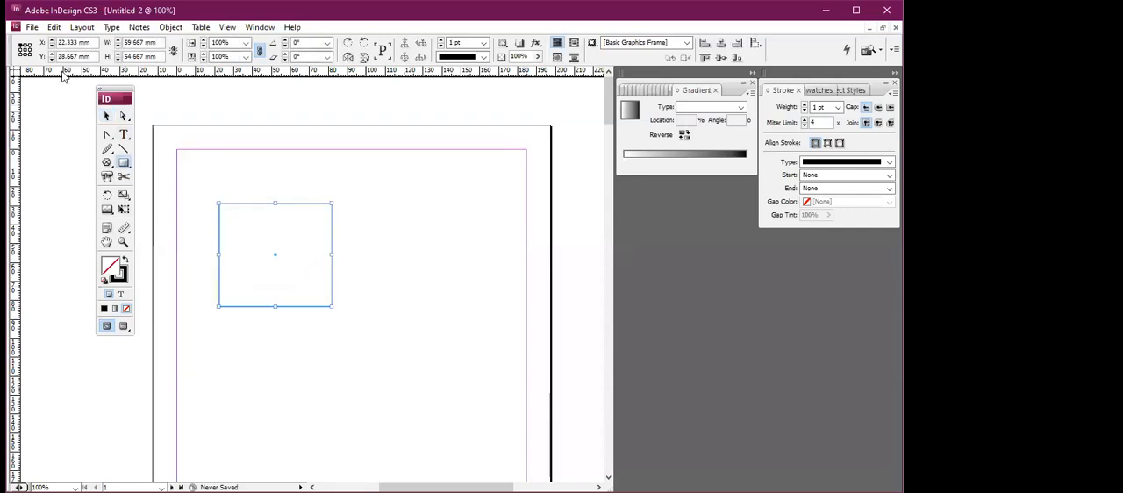
left_click(123, 134)
left_click(124, 116)
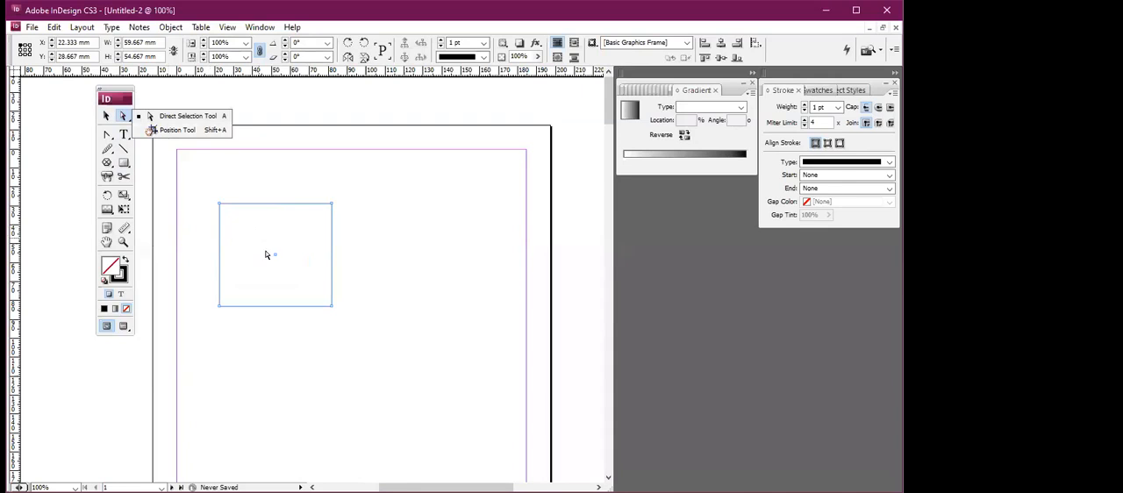
left_click(31, 27)
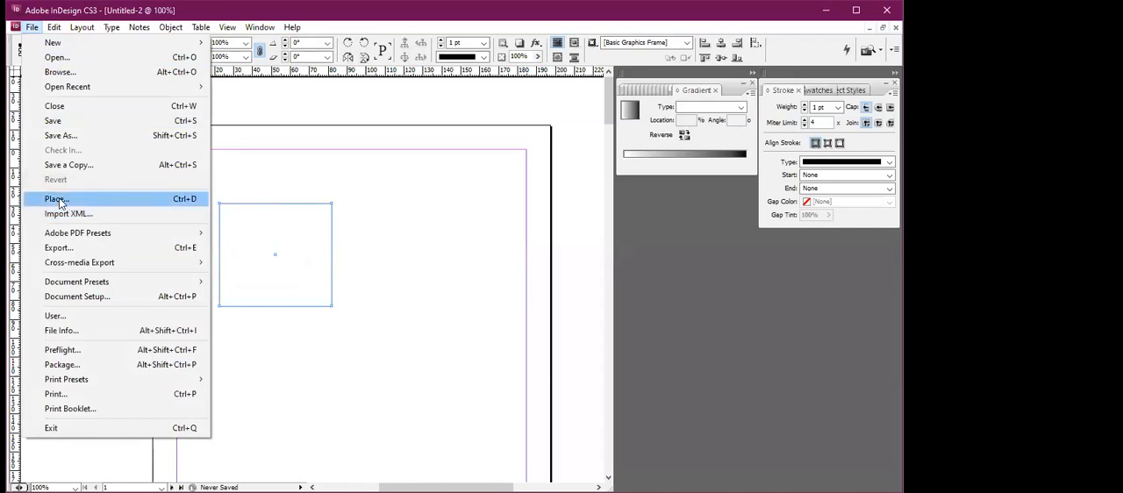
left_click(57, 199)
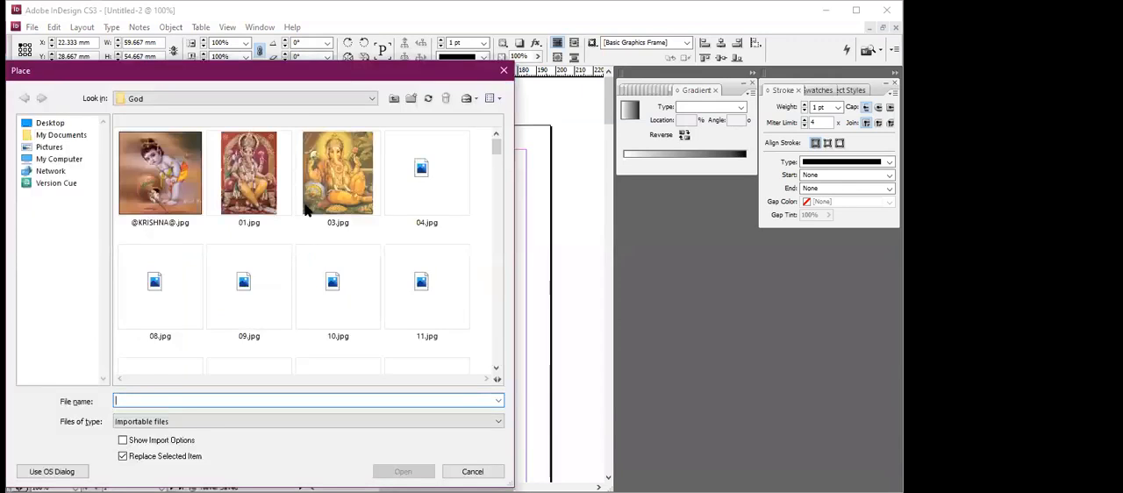
left_click(179, 195)
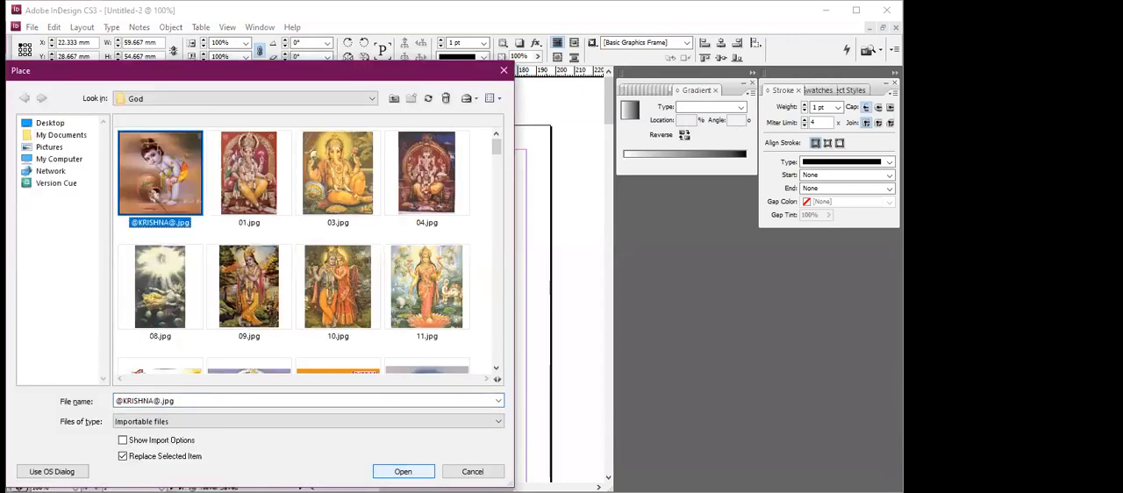
left_click(403, 472)
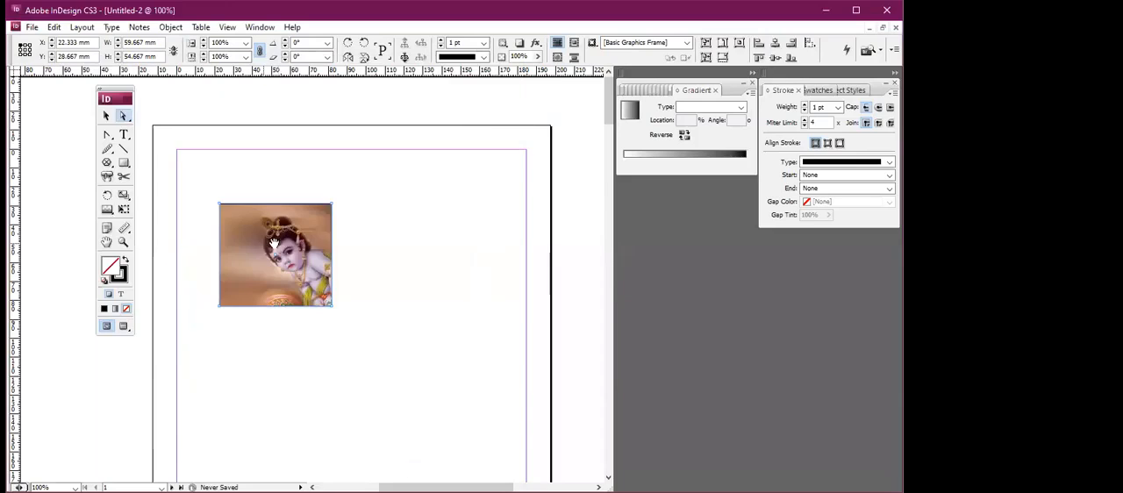
Move the picture frame's upper-left corner point slightly inward, and crop the frame to about 46 × 35 mm with the Position tool.
left_click(223, 206)
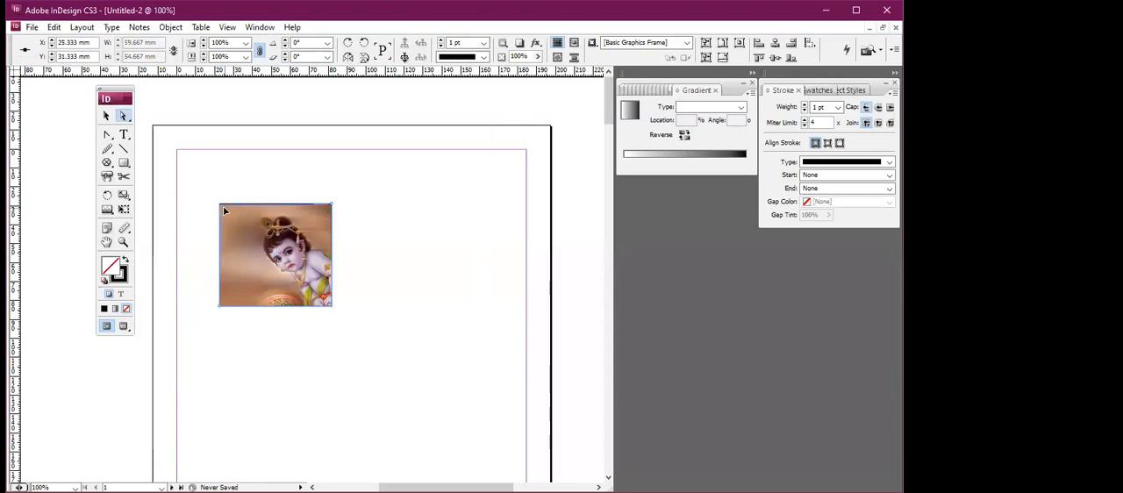
left_click(107, 115)
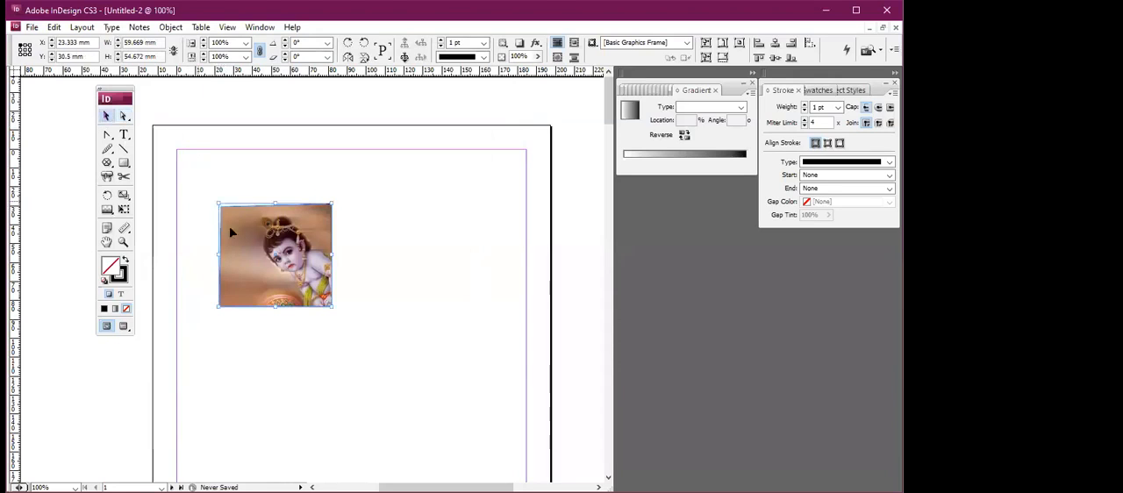
left_click_drag(128, 114, 168, 135)
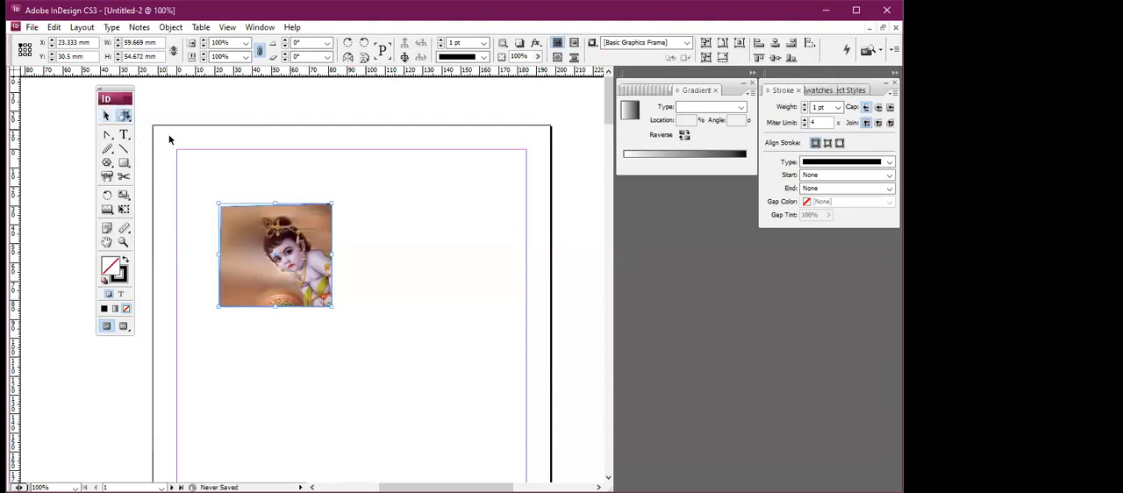
left_click(223, 213)
left_click_drag(223, 214, 226, 227)
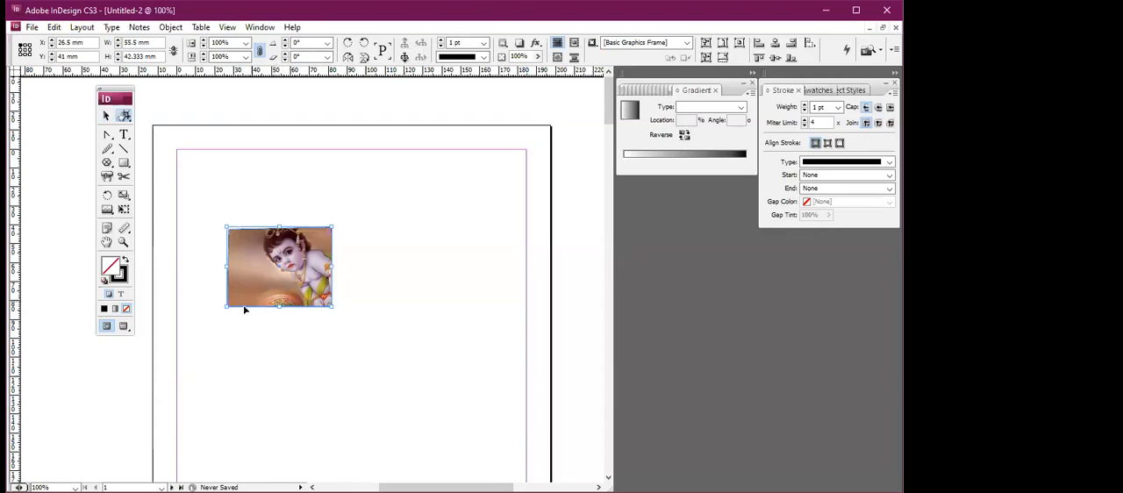
left_click_drag(227, 307, 242, 292)
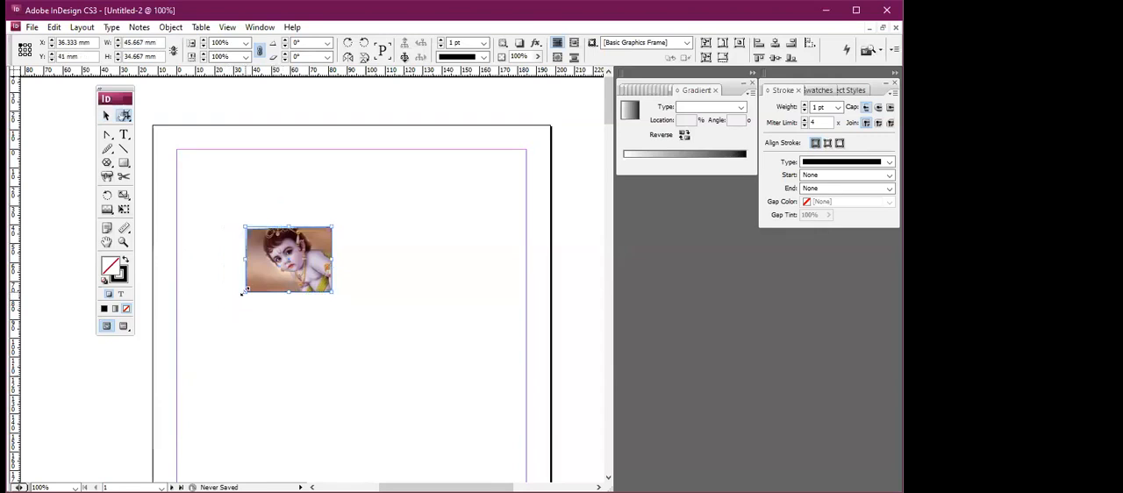
Reposition the picture inside its frame to an offset of about -18 mm and -8.3 mm, and delete the frame with its picture.
double_click(288, 263)
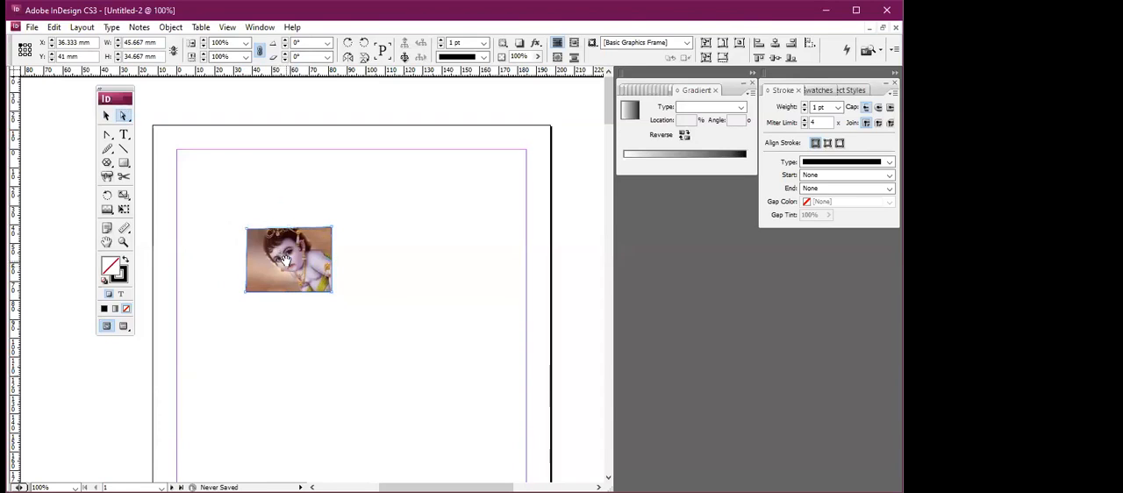
left_click(282, 264)
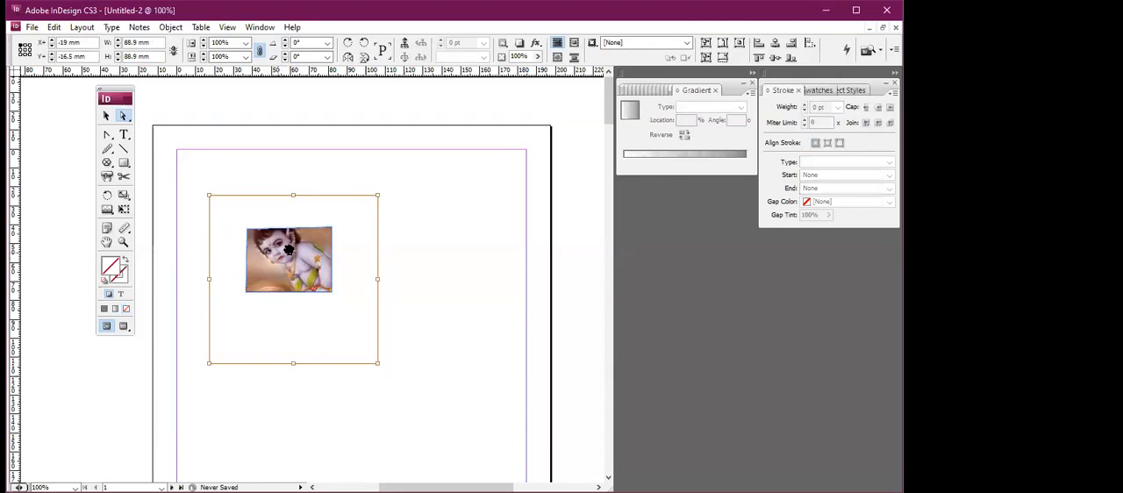
left_click_drag(290, 259, 295, 276)
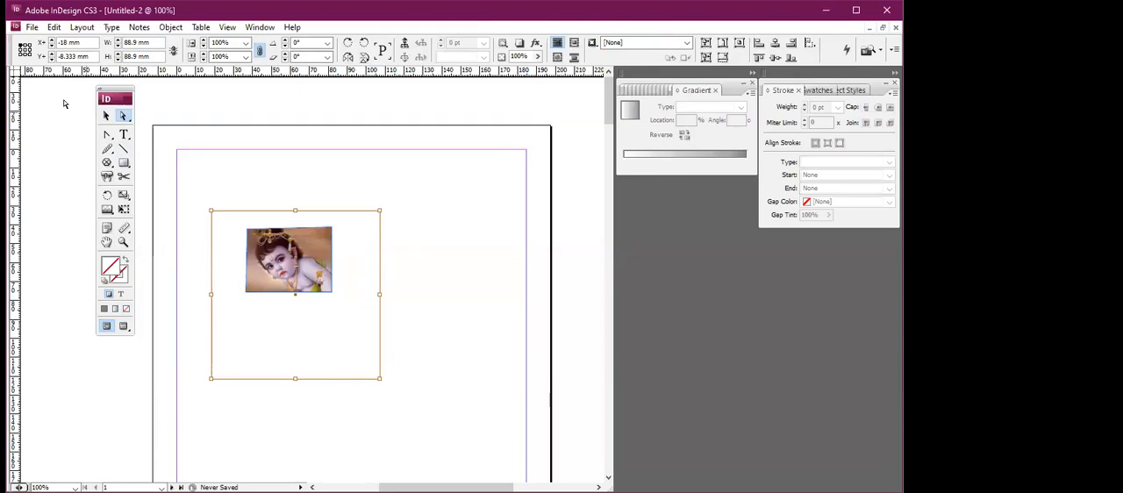
key("Delete")
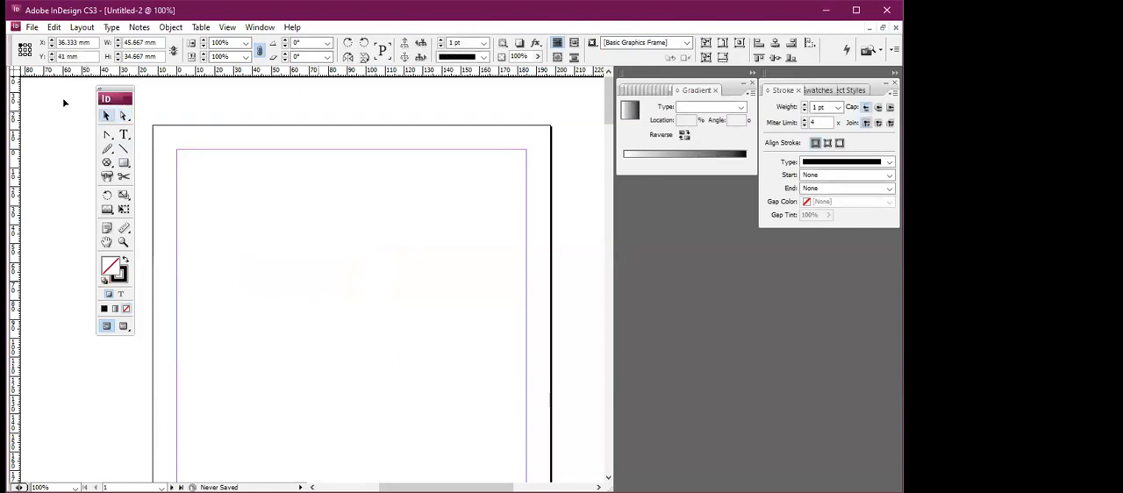
key("v")
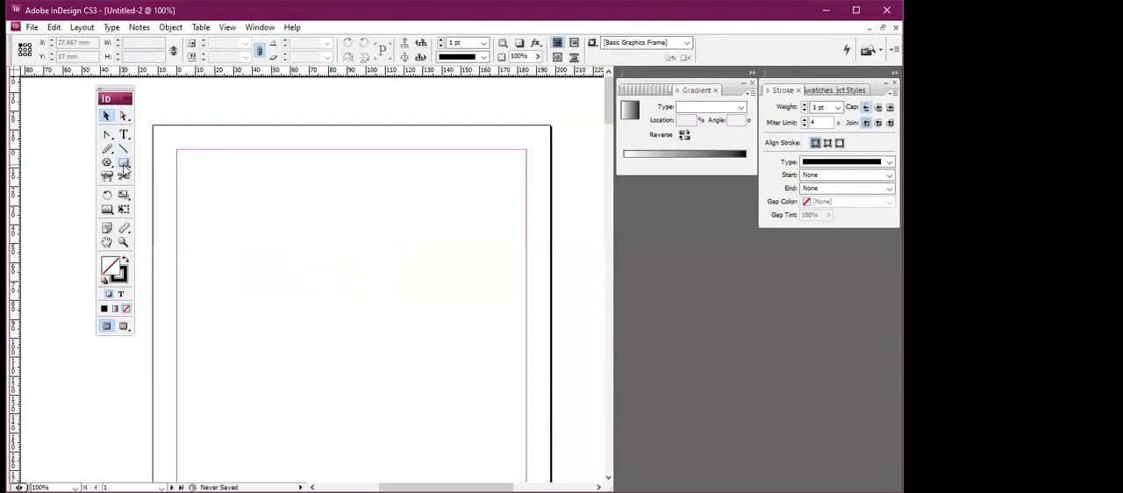
Draw a slanted line about 19 × 32 mm with the Pen tool, and bend it into an S curve from an added midpoint anchor.
left_click(108, 136)
left_click(109, 138)
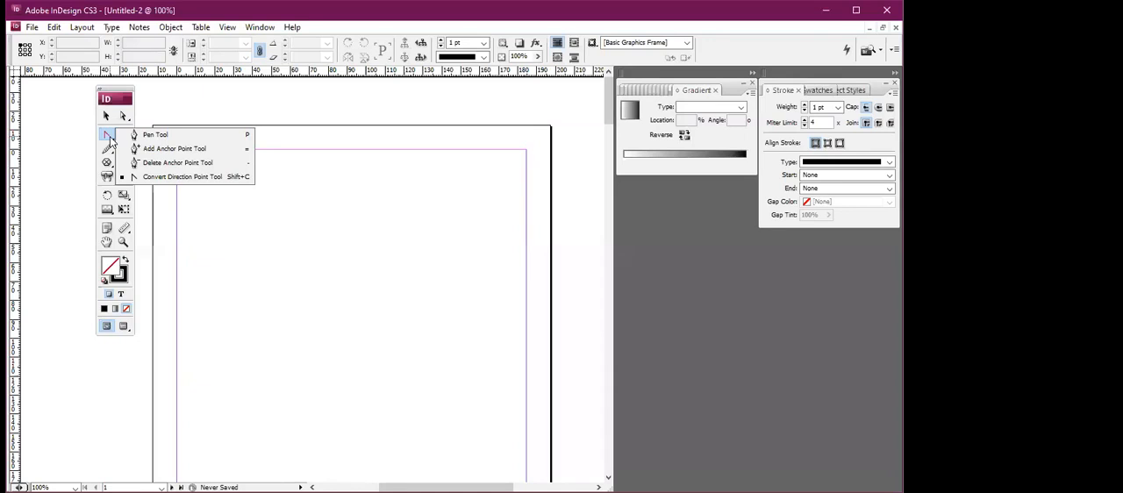
left_click(153, 136)
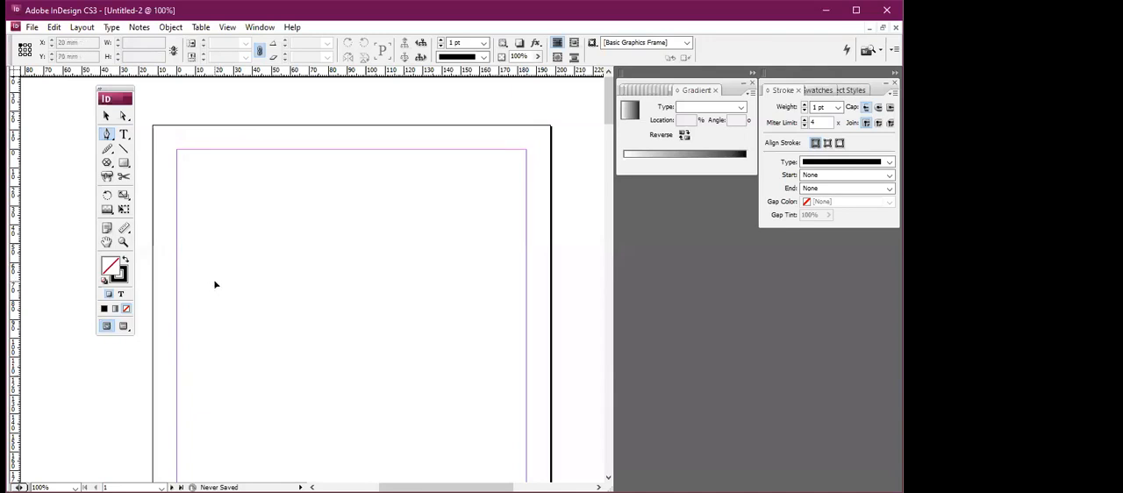
left_click(215, 281)
left_click(250, 226)
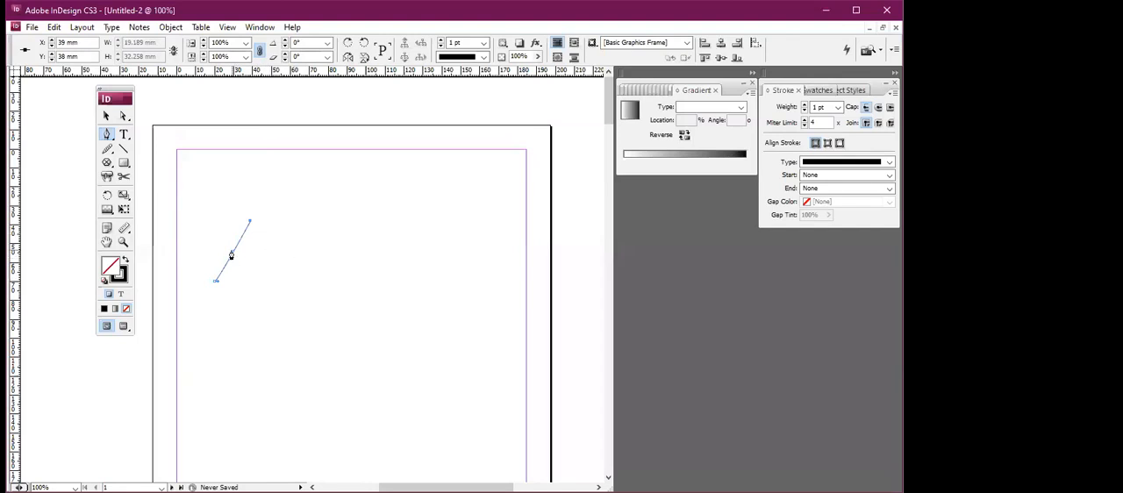
left_click_drag(233, 254, 203, 235)
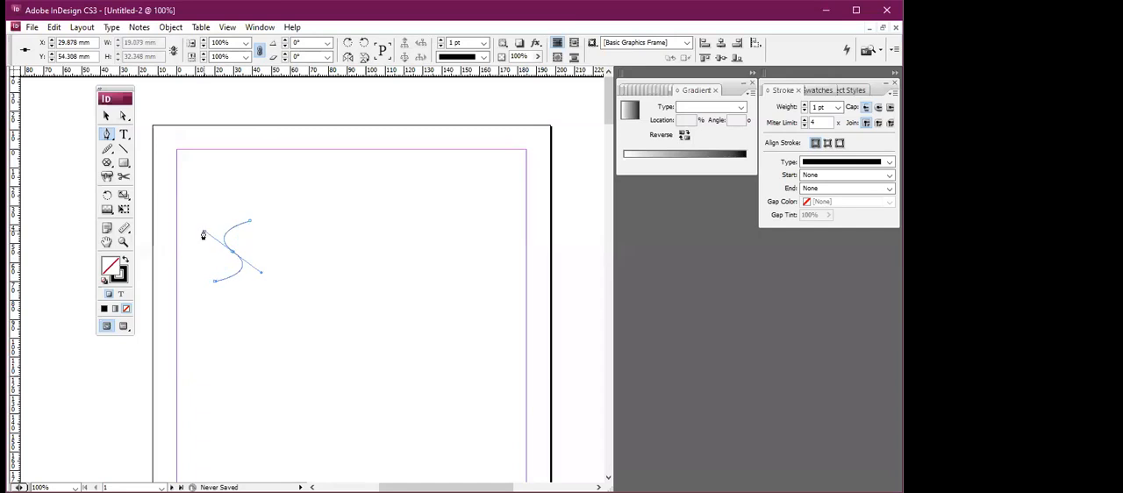
Extend the S curve with further straight and looping Pen tool segments into a path about 46 × 43 mm.
left_click(300, 251)
left_click_drag(276, 242, 289, 207)
left_click(282, 299)
left_click_drag(282, 279, 308, 279)
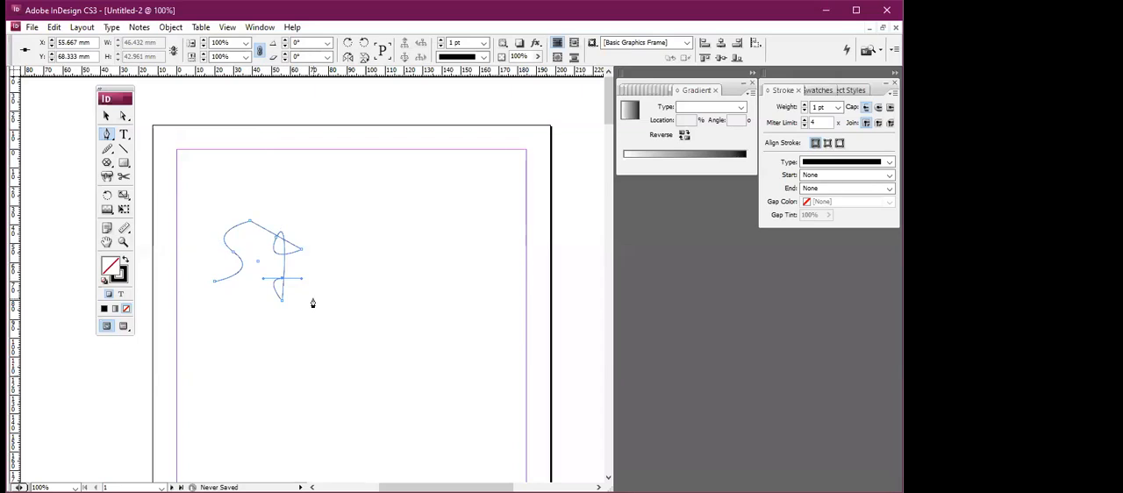
Select the whole pen-drawn path as an object and delete it from the page.
left_click(111, 139)
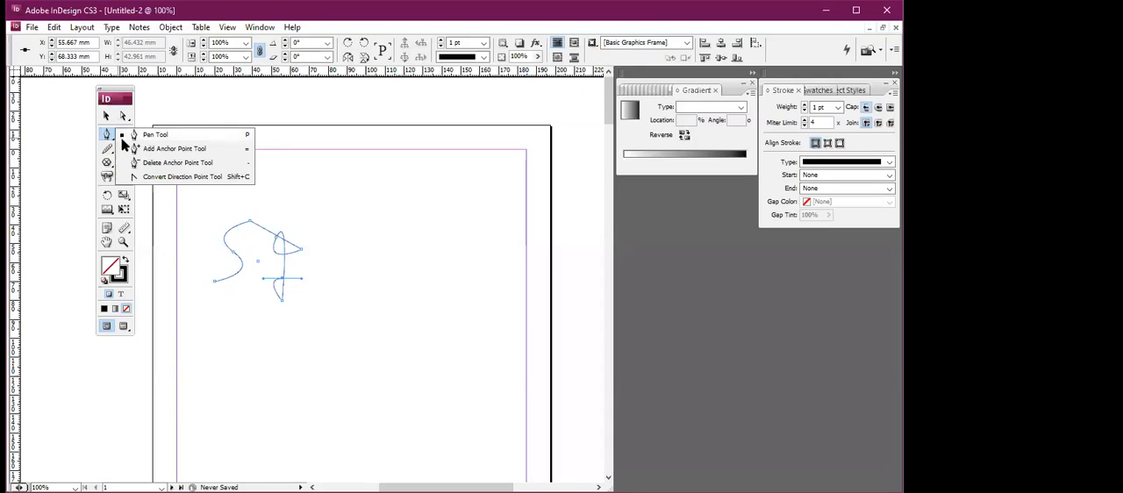
left_click(154, 148)
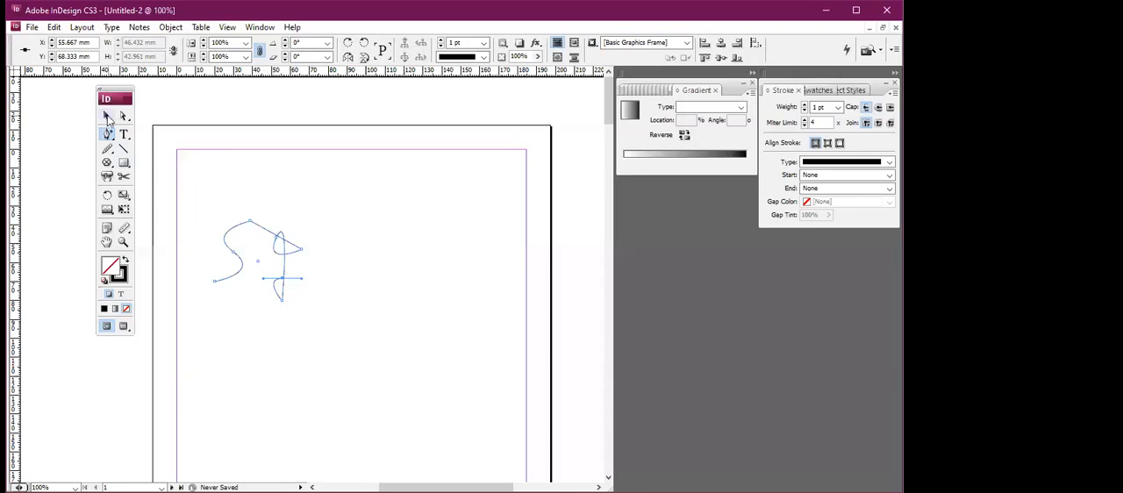
left_click(106, 114)
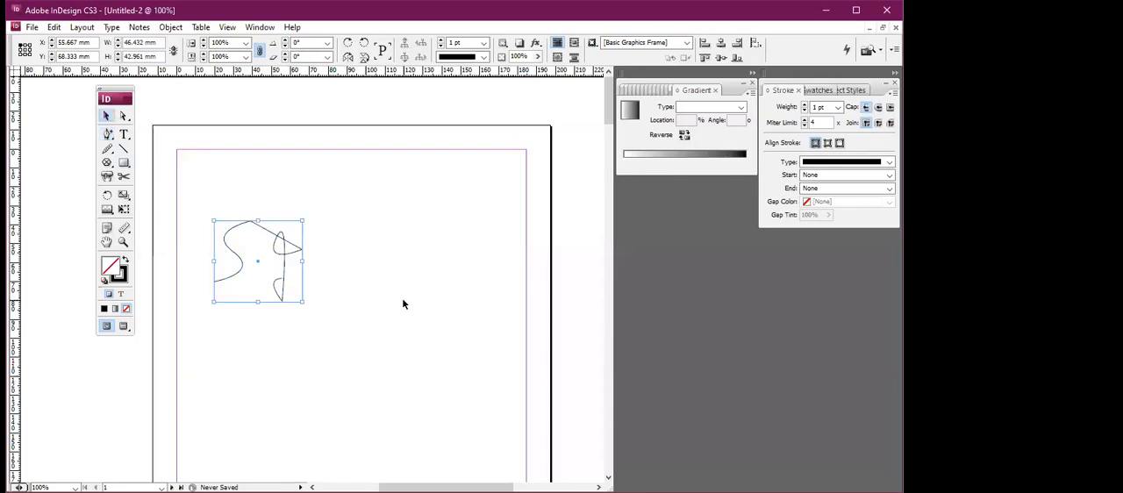
key("Delete")
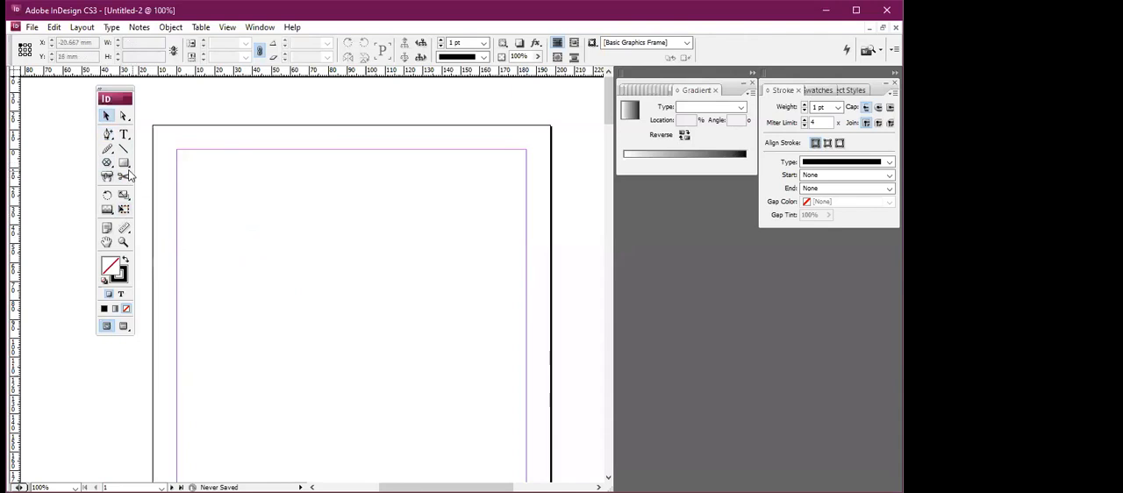
Draw a pentagon frame about 51 × 45 mm inside the page's upper-left margin area and select it.
left_click(106, 163)
left_click_drag(200, 233, 297, 319)
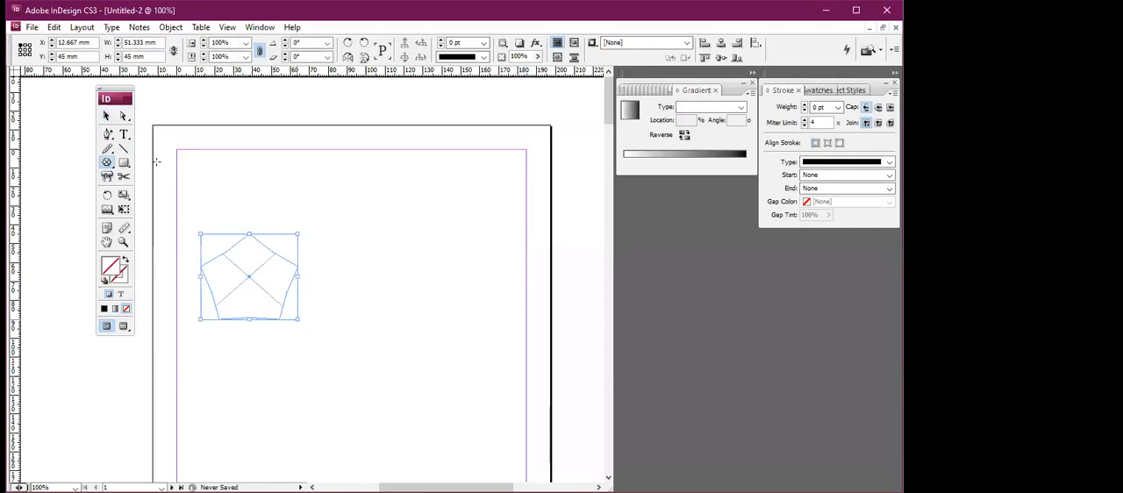
left_click(108, 134)
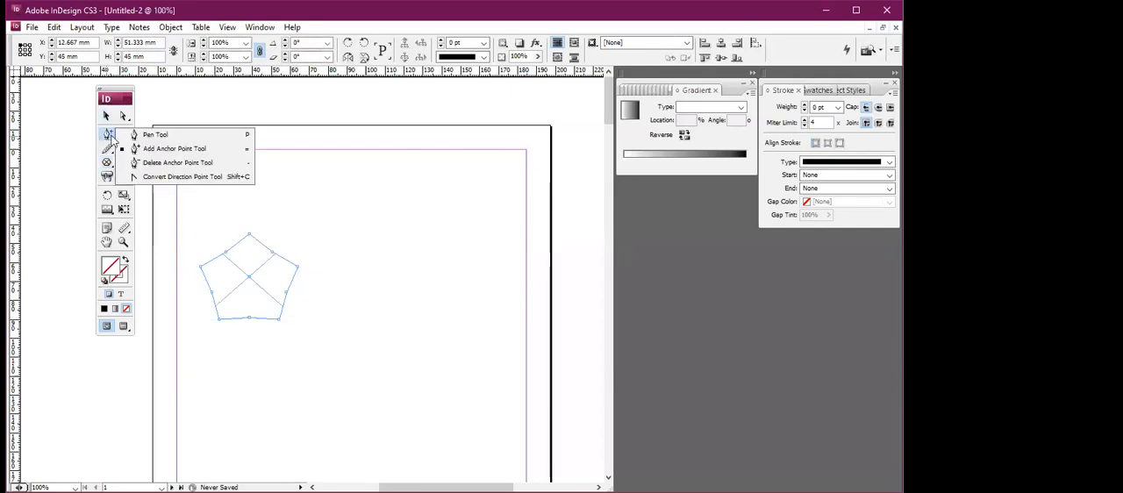
left_click(171, 148)
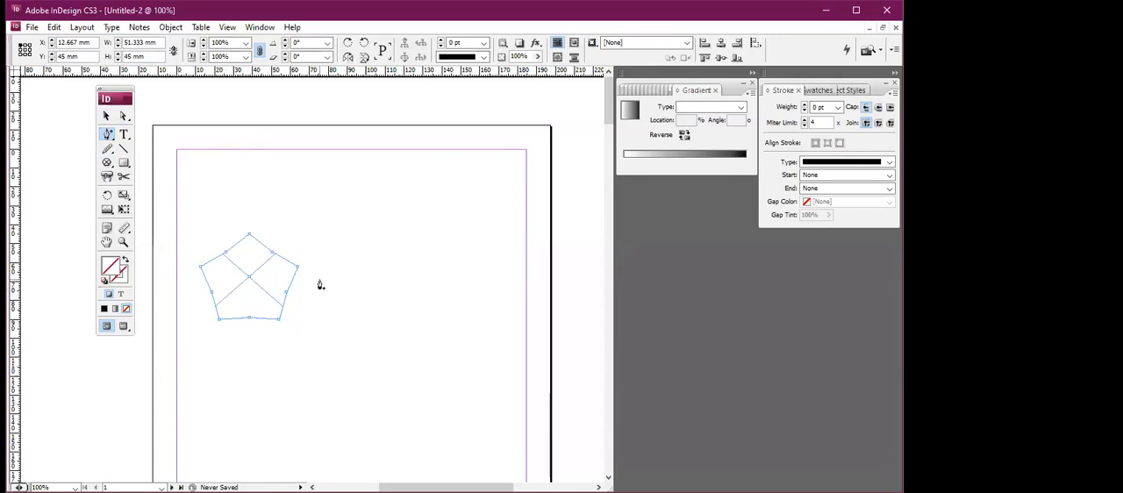
left_click(106, 116)
left_click(272, 286)
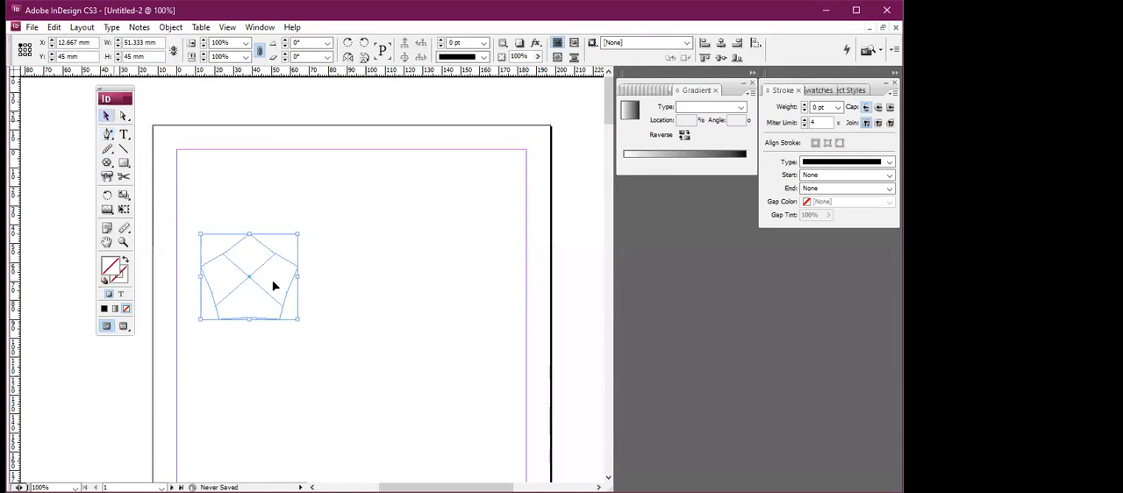
Add several extra anchor points along the pentagon frame's upper edges.
left_click(107, 134)
left_click(258, 242)
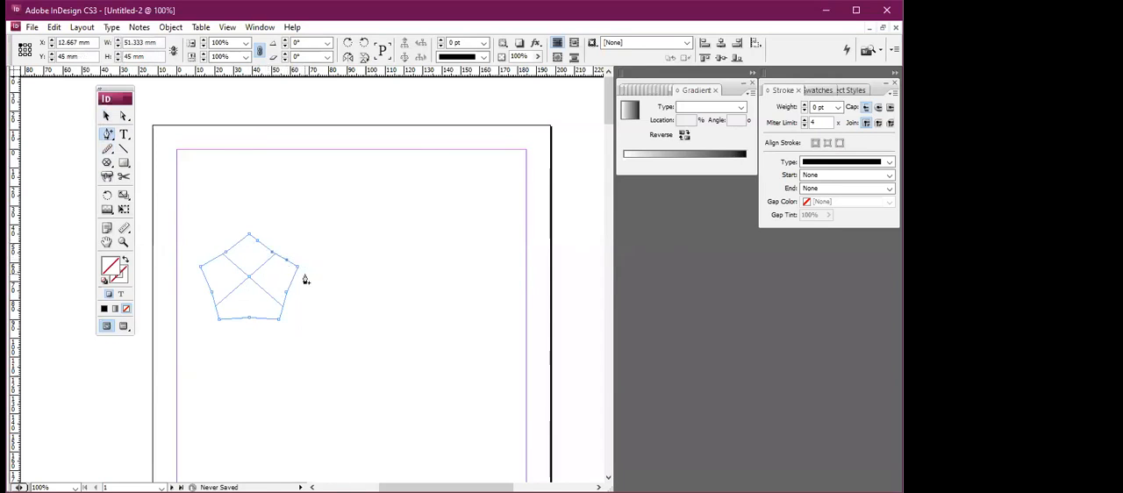
scroll(305, 279, "down", 1)
key("ctrl+equal")
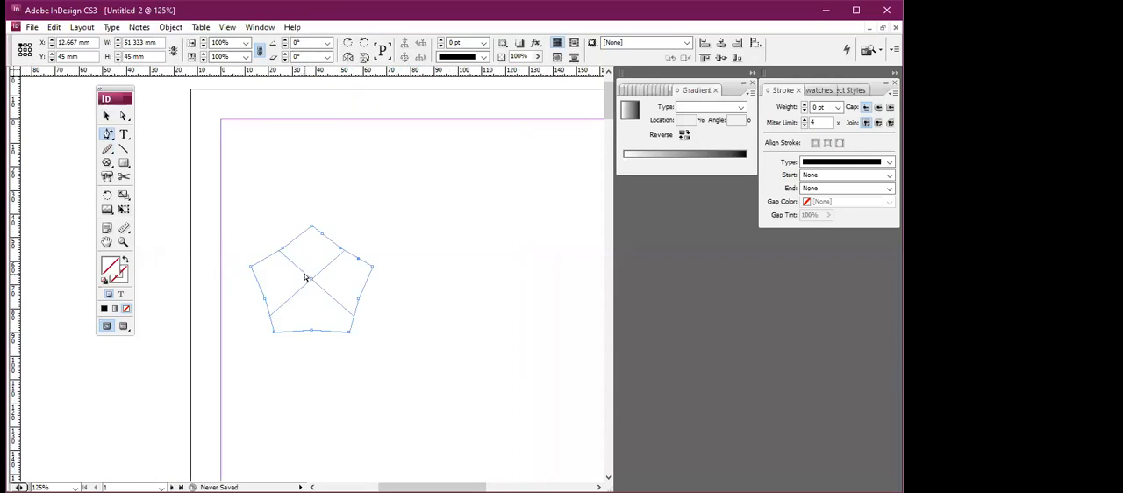
key("ctrl+equal")
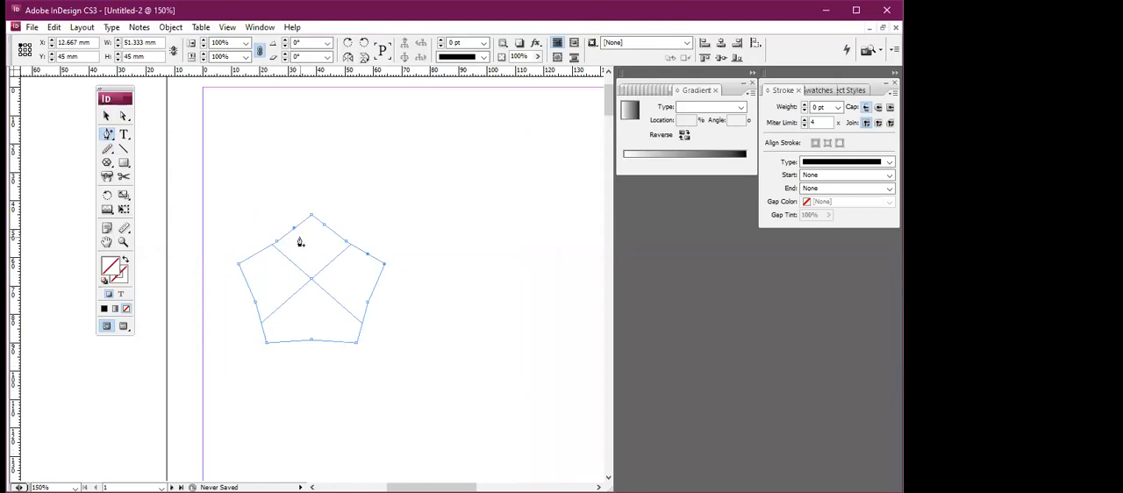
left_click(124, 119)
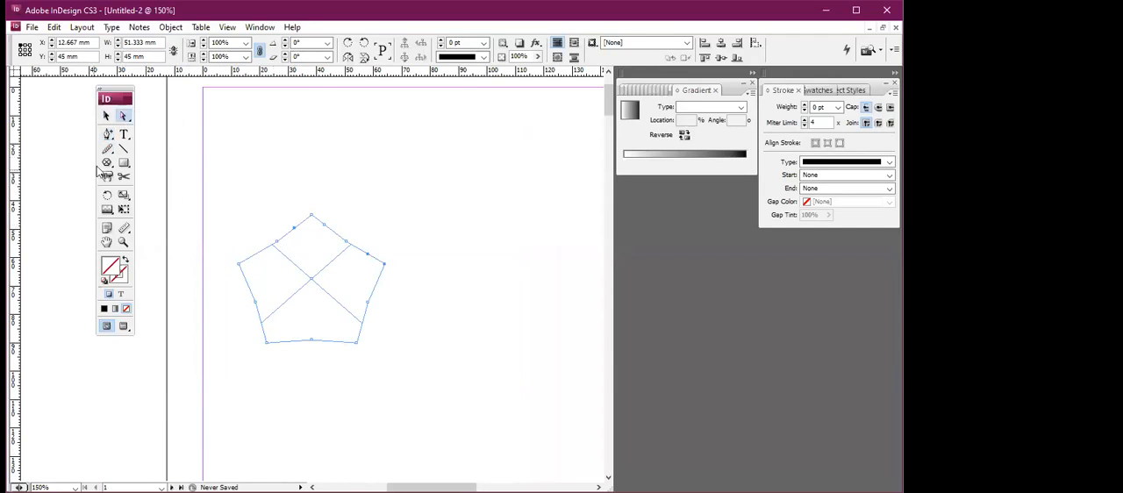
Draw a rectangle about 24 × 20.5 mm above the pentagon and pull an added top-edge anchor down into a V notch.
left_click(123, 163)
left_click_drag(235, 130, 301, 187)
left_click(108, 135)
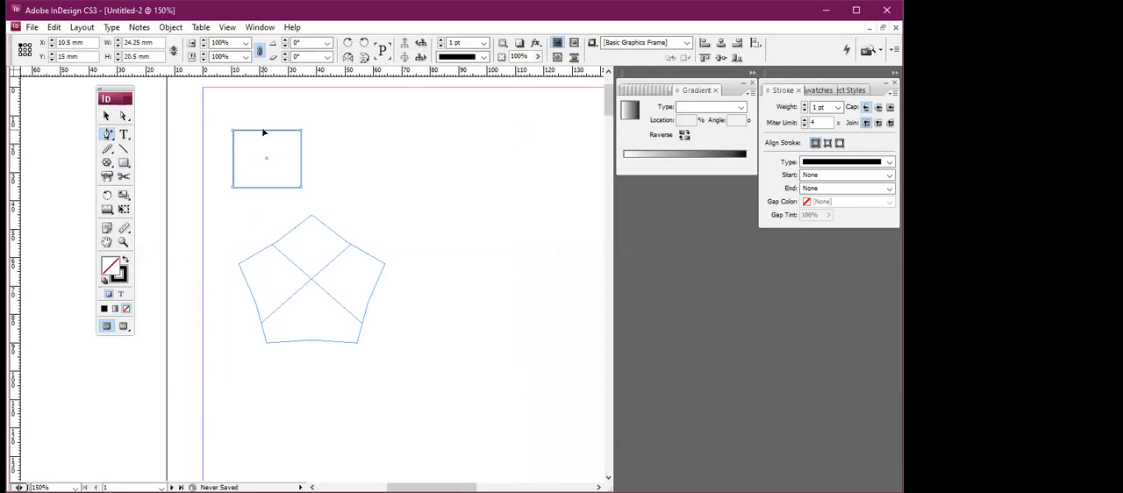
left_click_drag(124, 116, 186, 125)
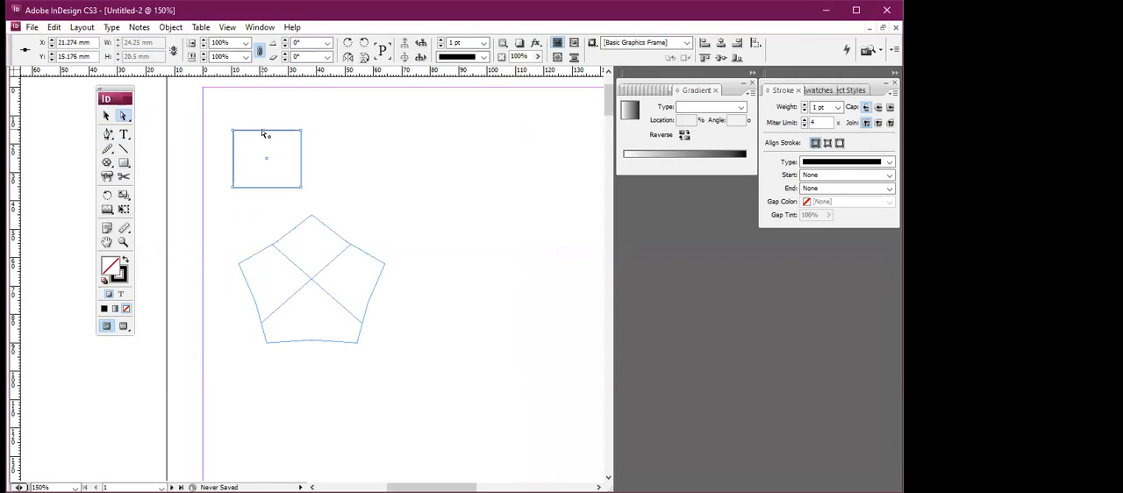
left_click_drag(261, 133, 263, 173)
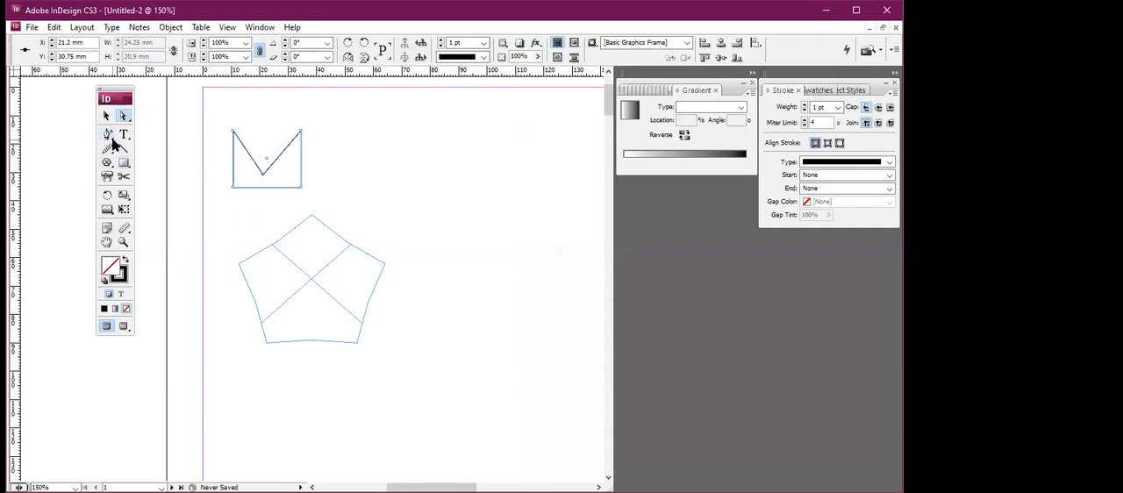
Delete the anchor point at the tip of the small rectangle's V notch.
left_click(111, 140)
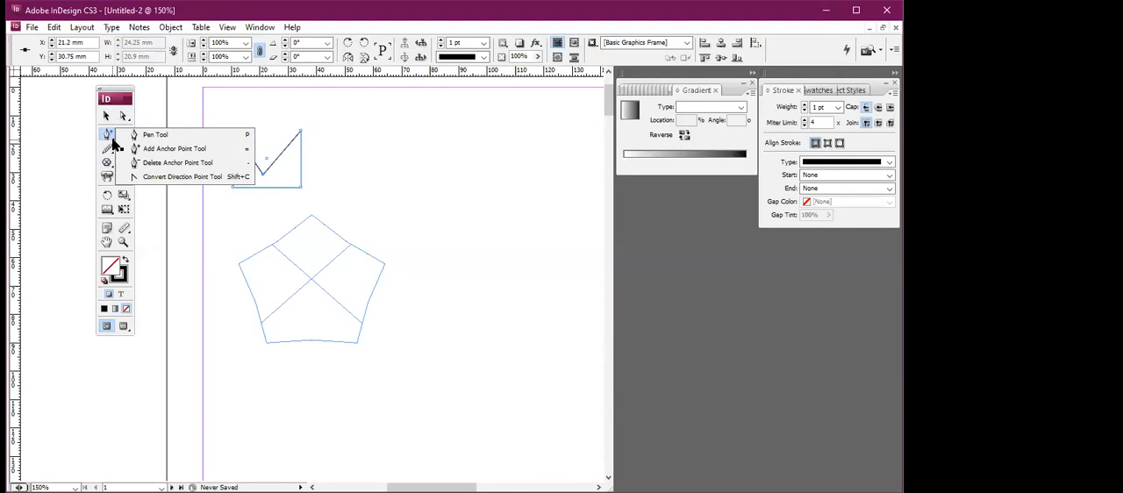
left_click(158, 163)
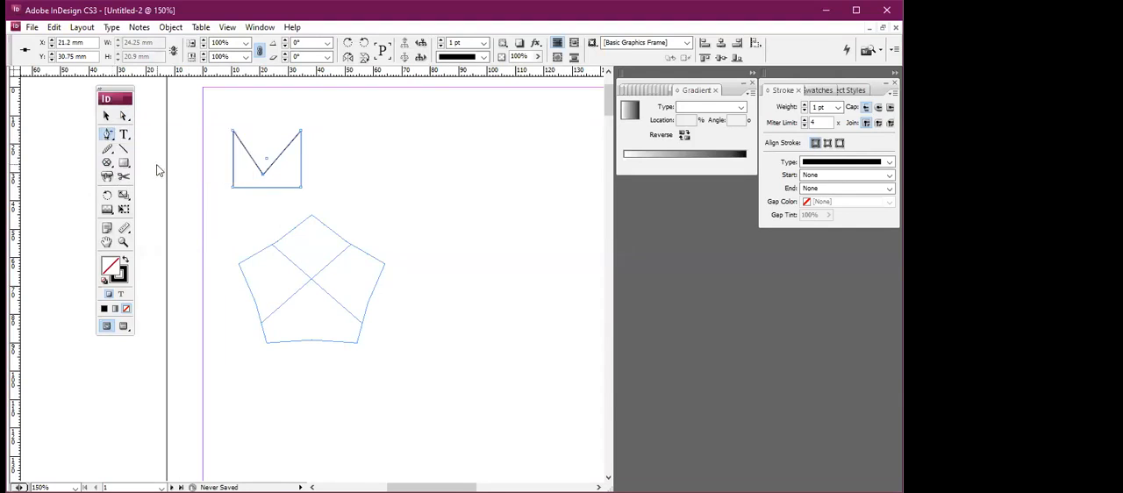
left_click(263, 174)
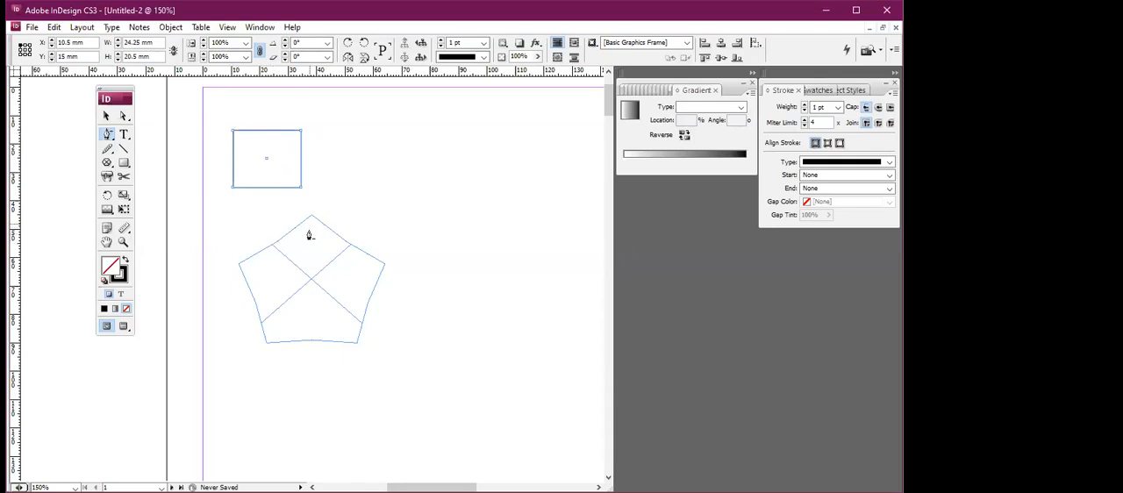
Draw a second rectangle about 33 × 28 mm beside the small rectangle.
key("ctrl+equal")
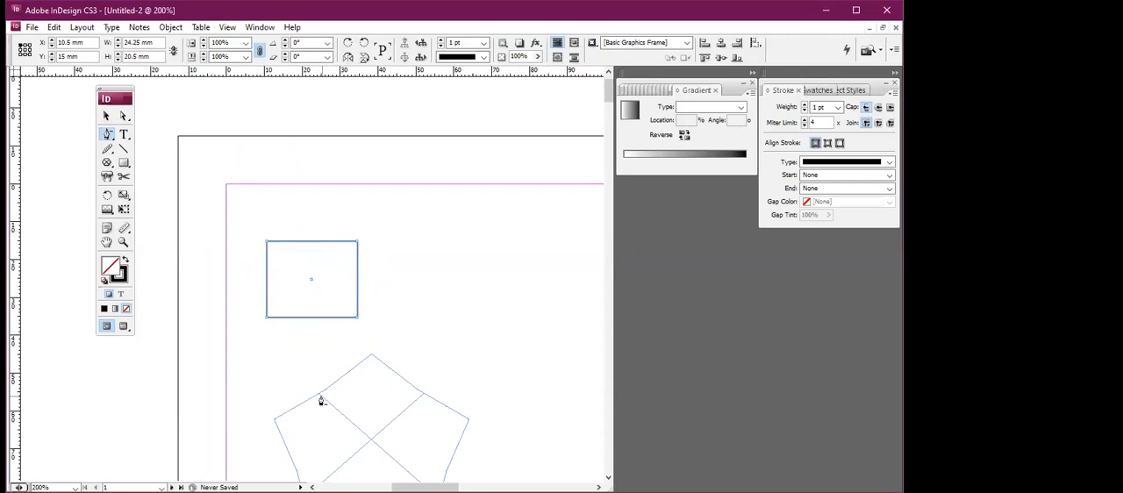
scroll(377, 355, "up", 1)
scroll(378, 352, "down", 1)
scroll(379, 352, "up", 1)
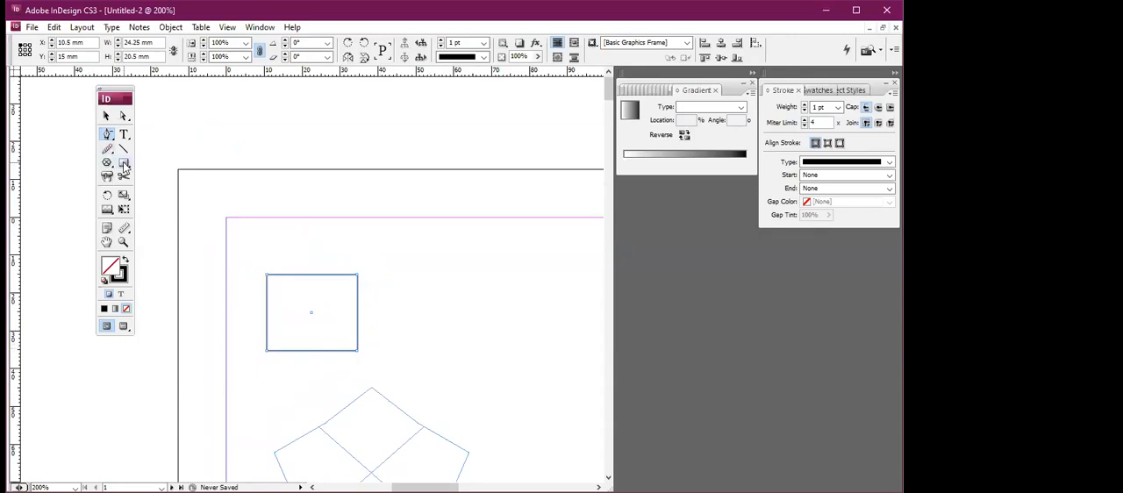
left_click(124, 164)
left_click_drag(390, 265, 514, 370)
Add anchor points at the middle of the larger rectangle's top and right edges.
left_click(107, 136)
left_click_drag(107, 137, 161, 147)
left_click(446, 266)
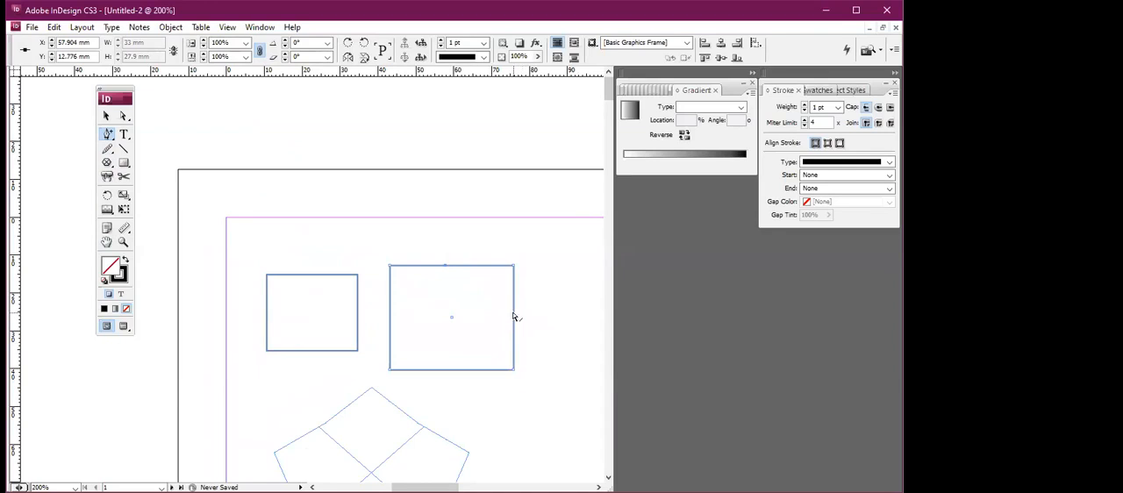
key("ctrl+equal")
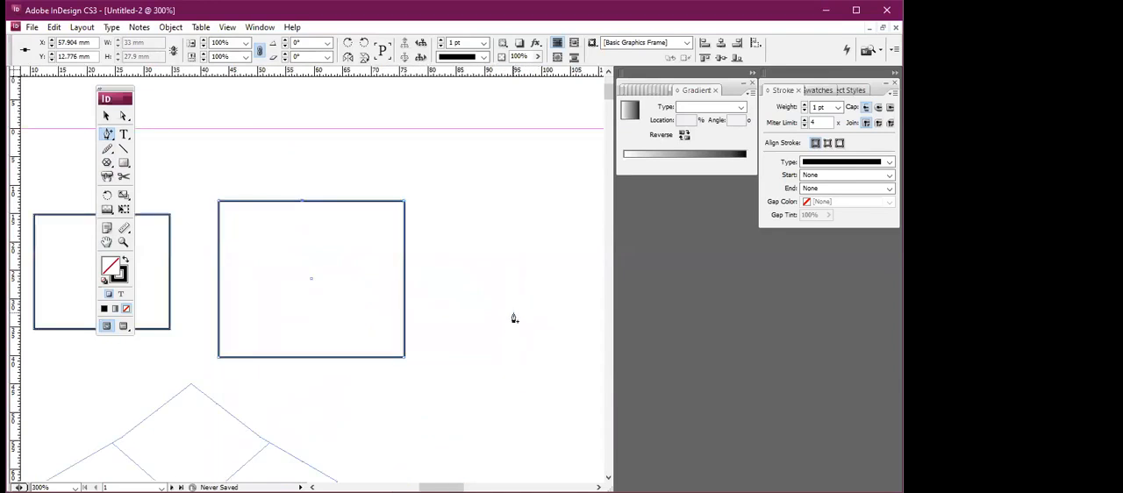
left_click(404, 275)
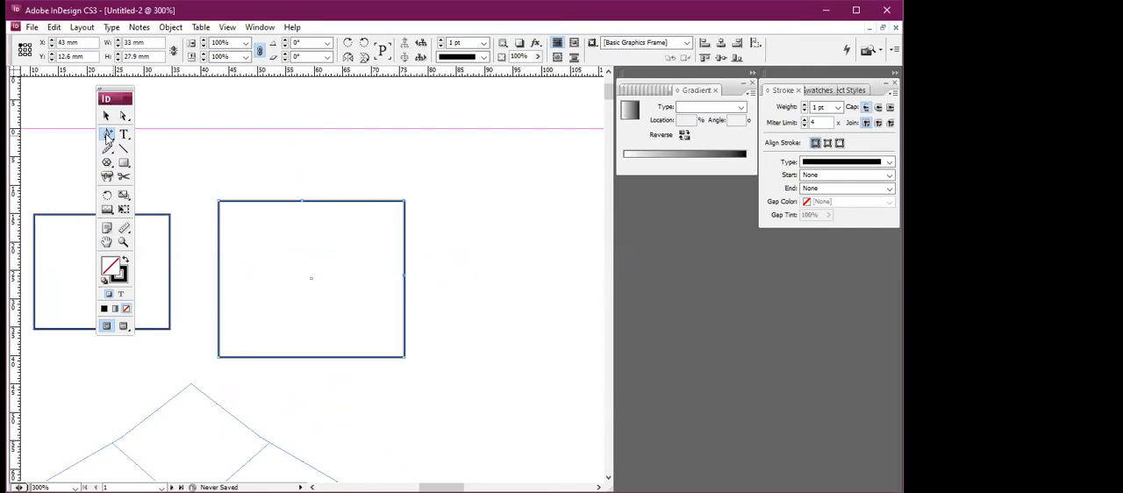
Delete the added anchor points from the larger rectangle's top and right edges.
left_click(107, 136)
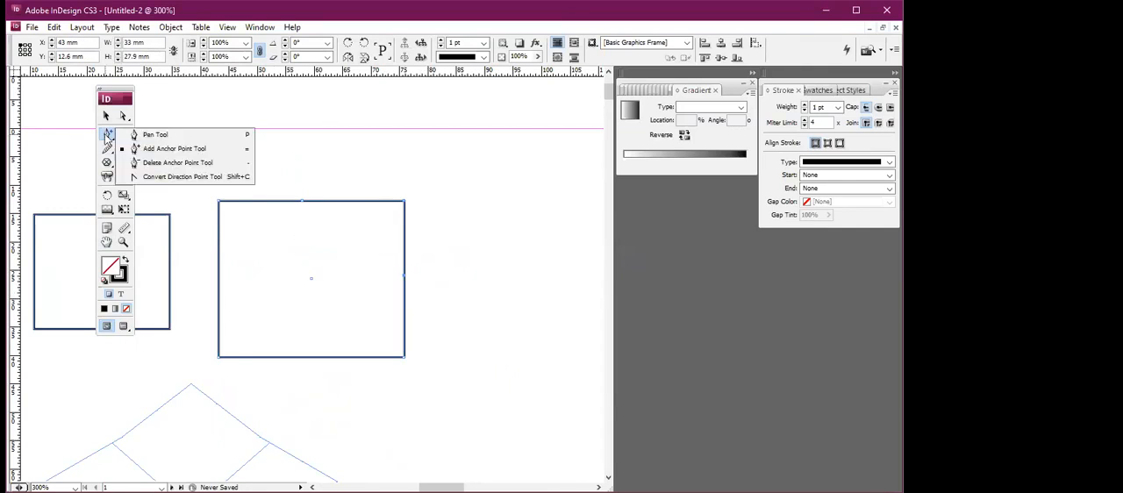
left_click(155, 165)
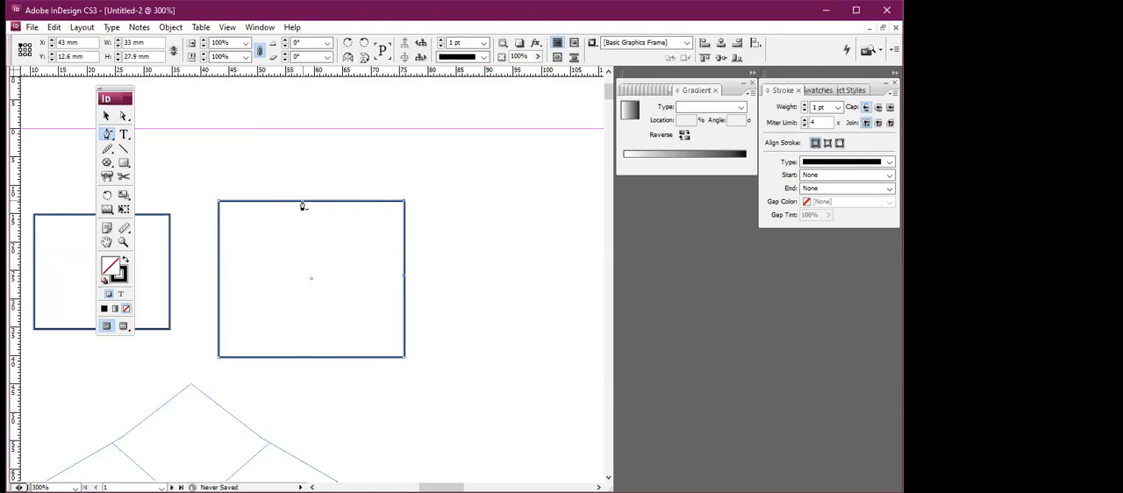
left_click(404, 282)
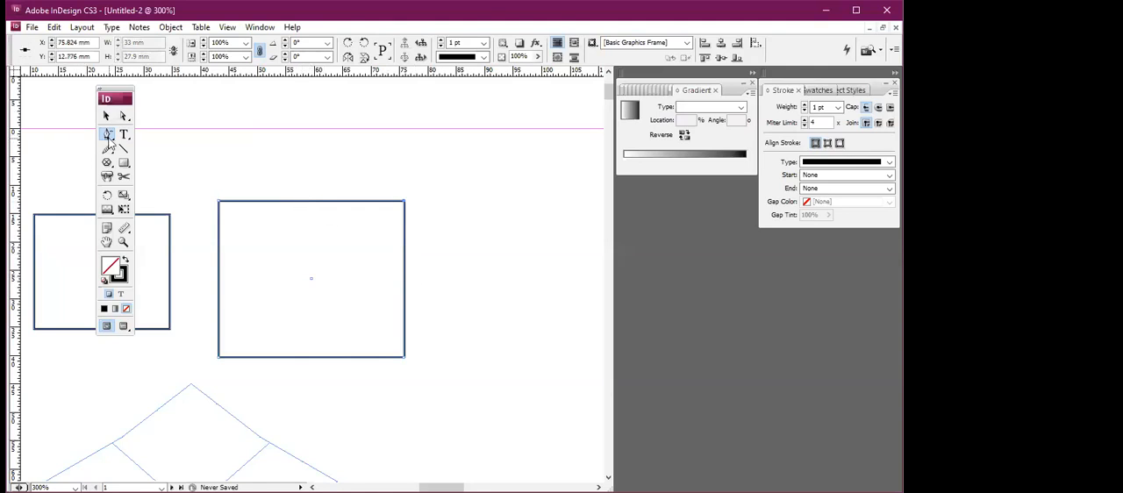
Convert the larger rectangle's upper-right corner to a smooth point, bulging the shape to about 36 × 30 mm.
left_click(107, 135)
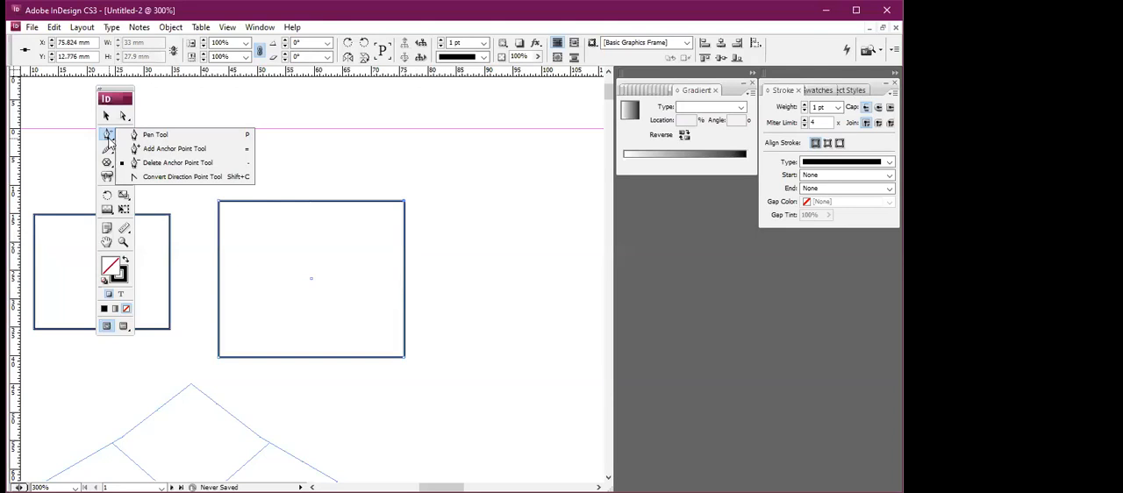
left_click(149, 178)
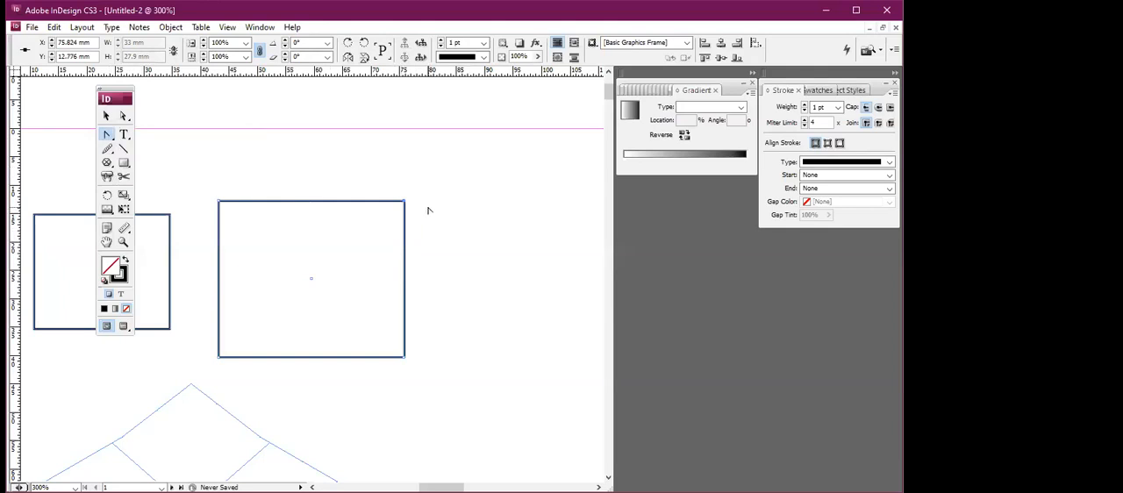
left_click_drag(404, 202, 368, 172)
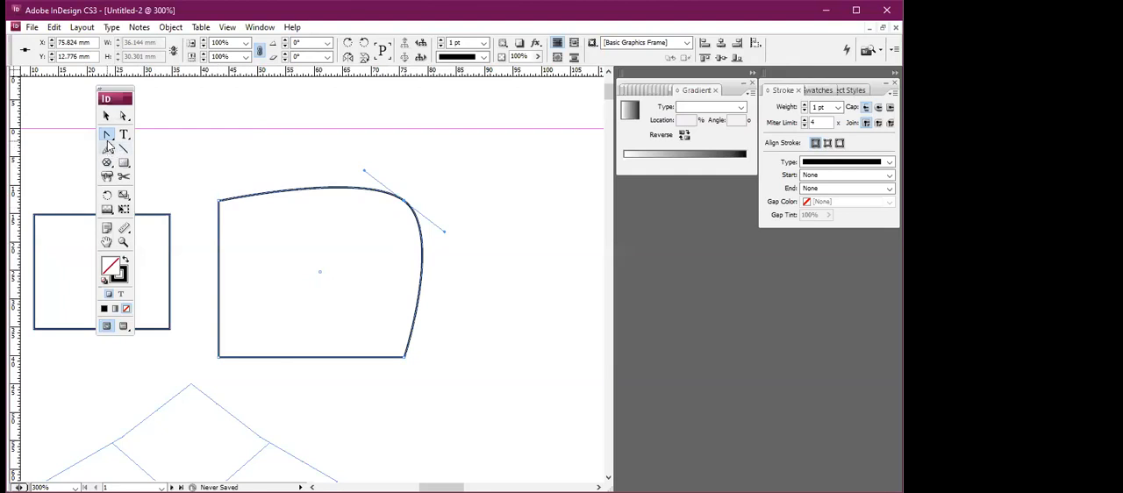
left_click(111, 139)
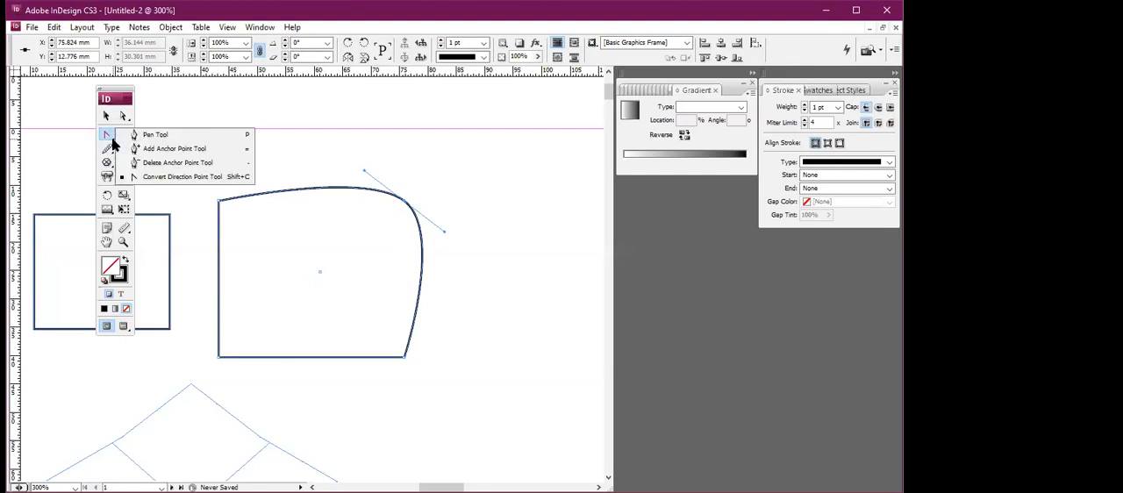
left_click(291, 153)
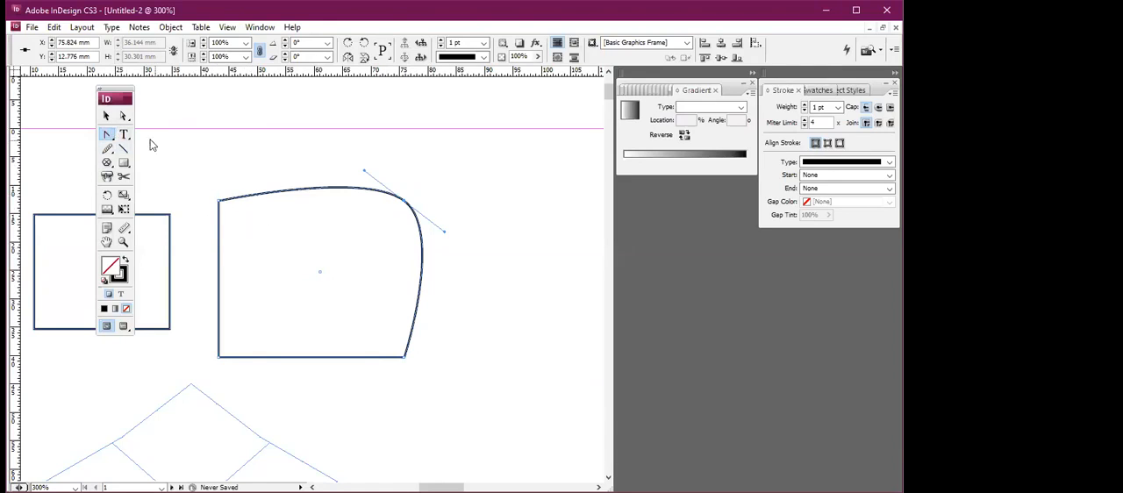
Delete all the shapes drawn on the page.
left_click(107, 116)
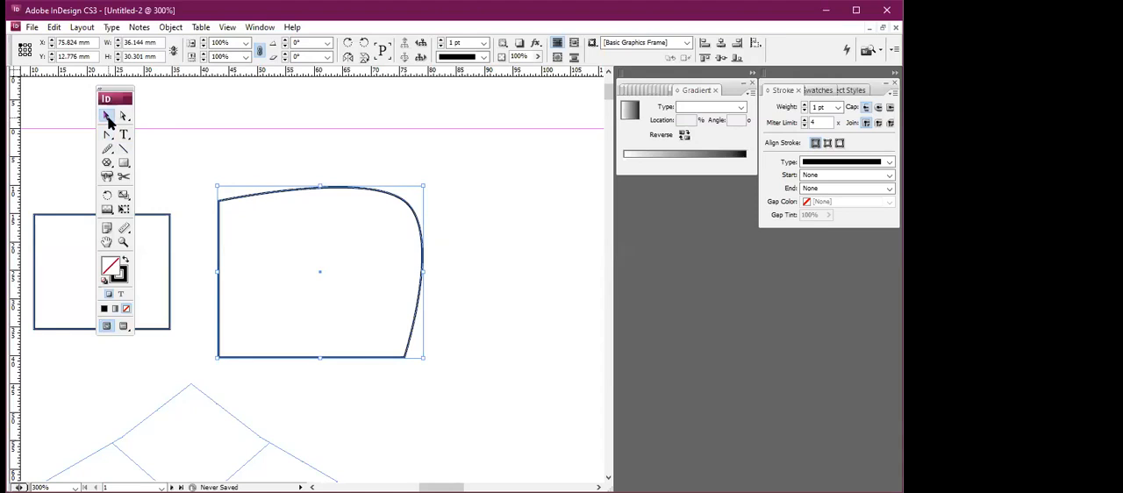
key("ctrl+a")
key("Delete")
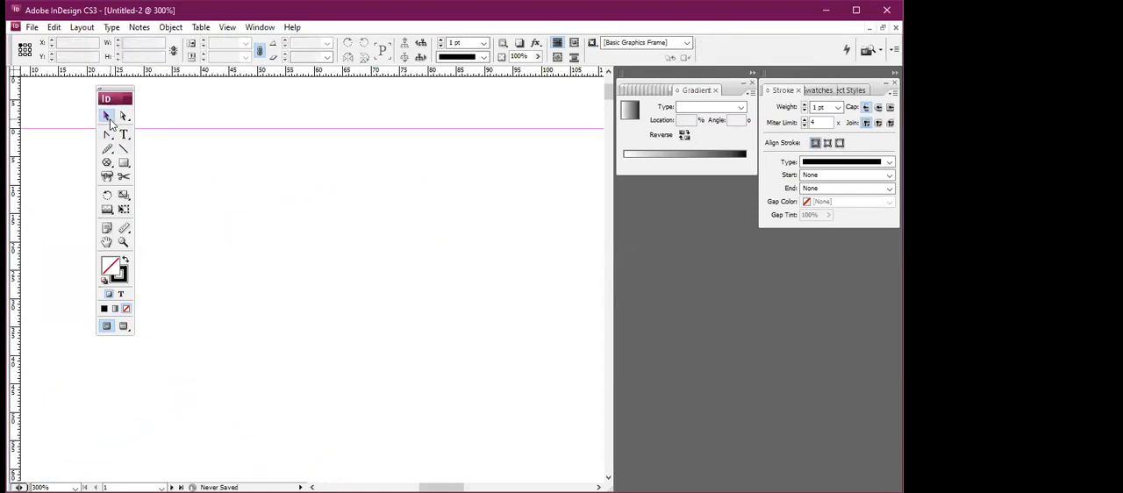
Draw a wide rectangular text frame just inside the page's upper-left margin corner.
key("ctrl+minus")
key("ctrl+minus")
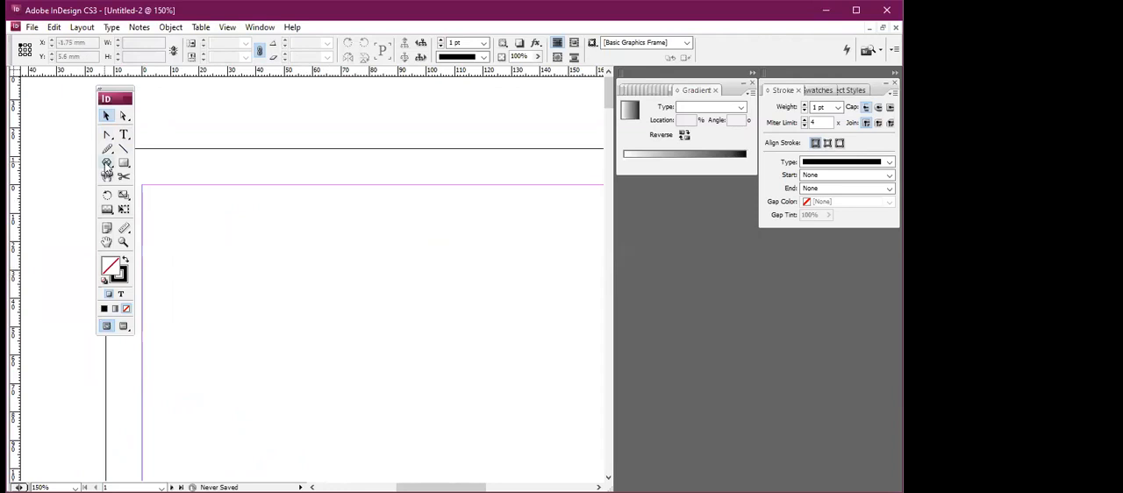
left_click(123, 134)
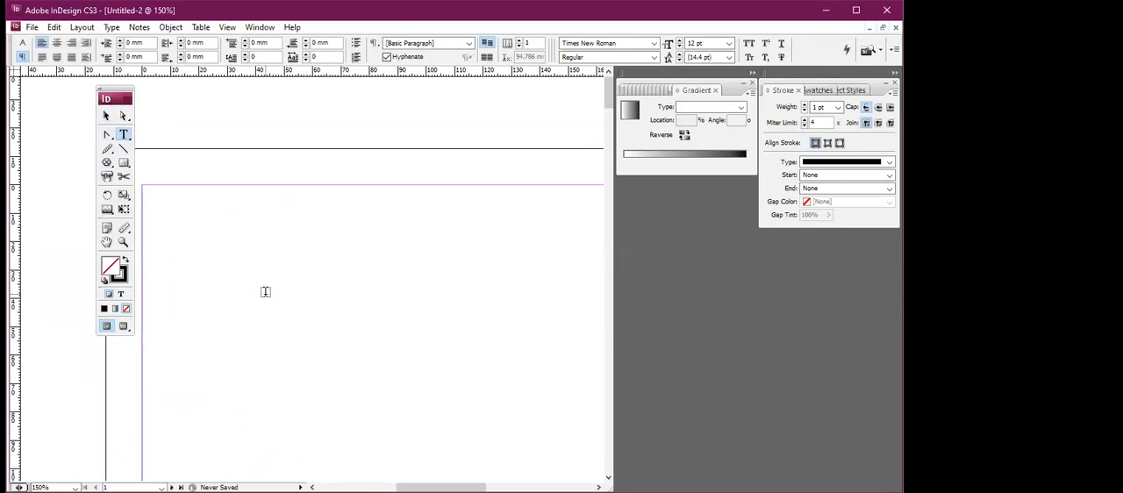
left_click_drag(193, 235, 532, 412)
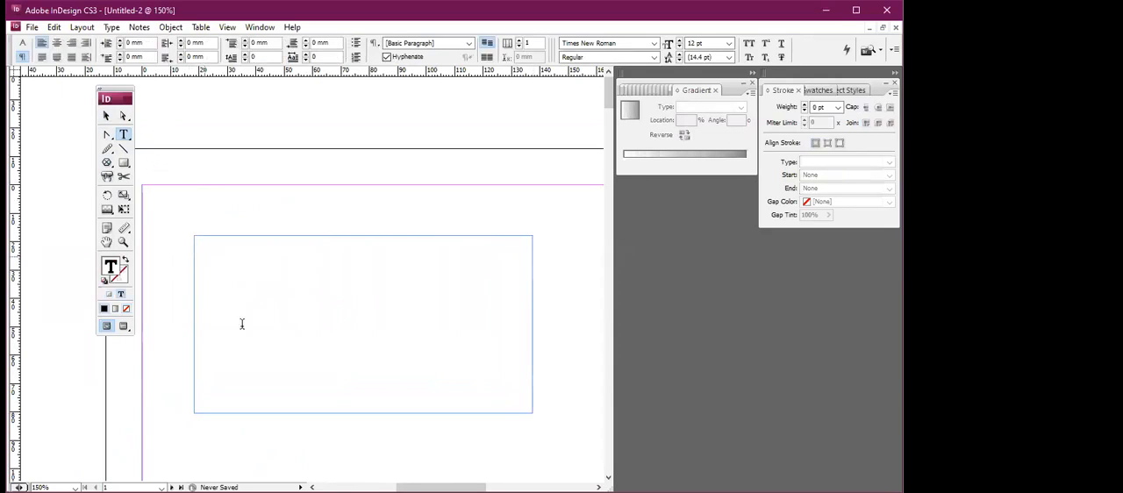
type("fhgdflkhkj")
key("BackSpace")
key("BackSpace")
key("BackSpace")
key("BackSpace")
key("BackSpace")
key("BackSpace")
key("BackSpace")
key("BackSpace")
key("BackSpace")
key("BackSpace")
Fill the text frame with placeholder text and justify all its paragraphs with the last line aligned left.
left_click(111, 27)
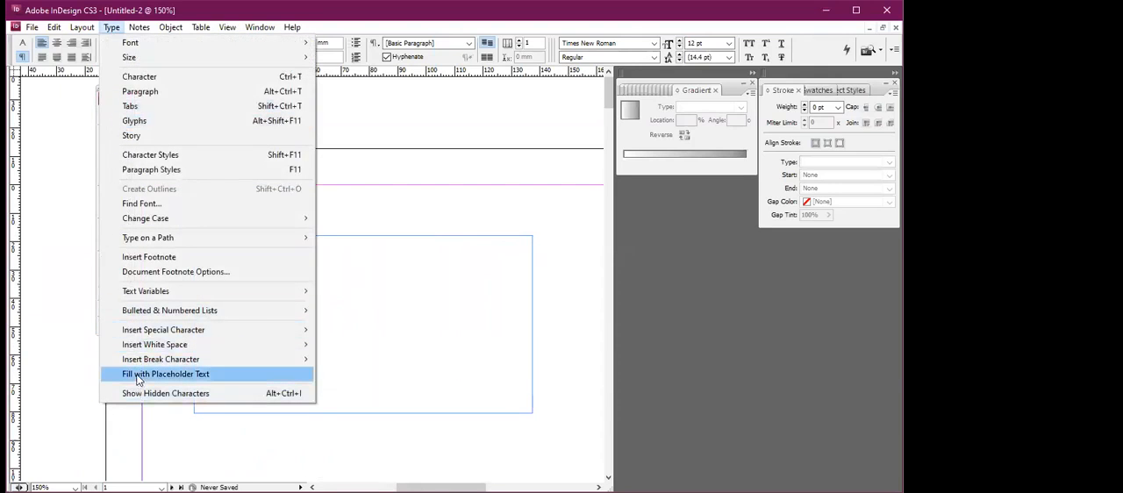
left_click(188, 377)
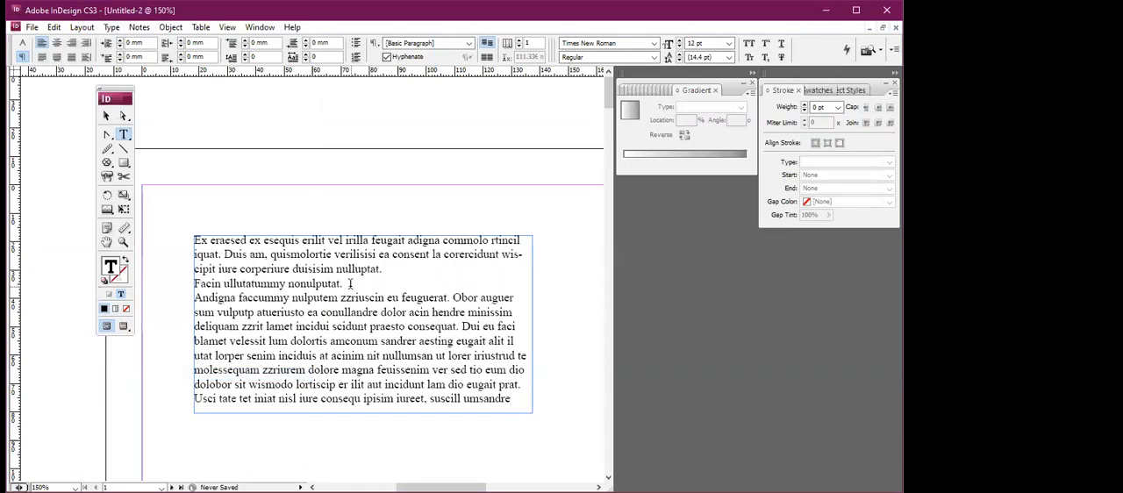
left_click_drag(511, 399, 187, 190)
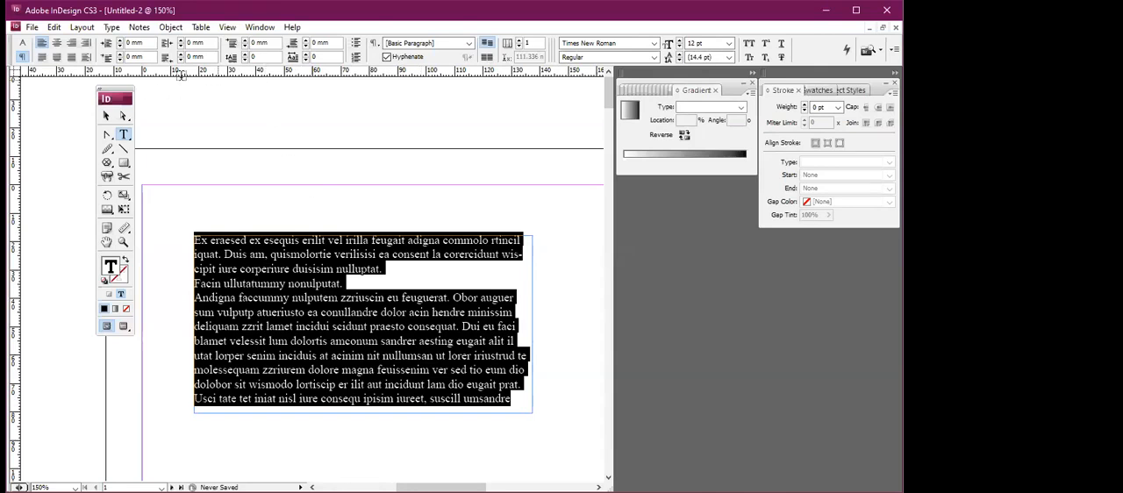
left_click(40, 58)
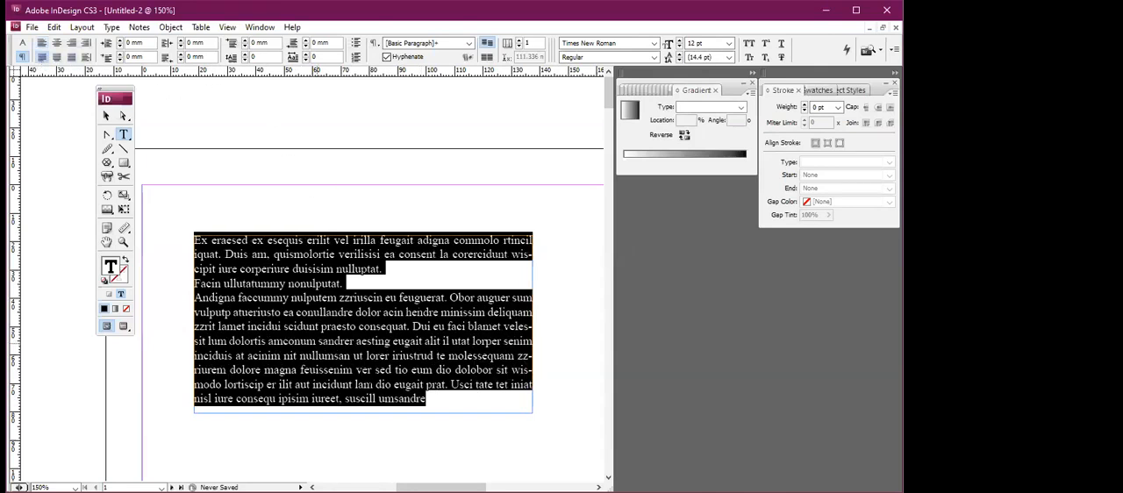
Enlarge the text frame to about 151 × 86 mm and move it closer to the page's upper-left margin corner.
left_click(104, 117)
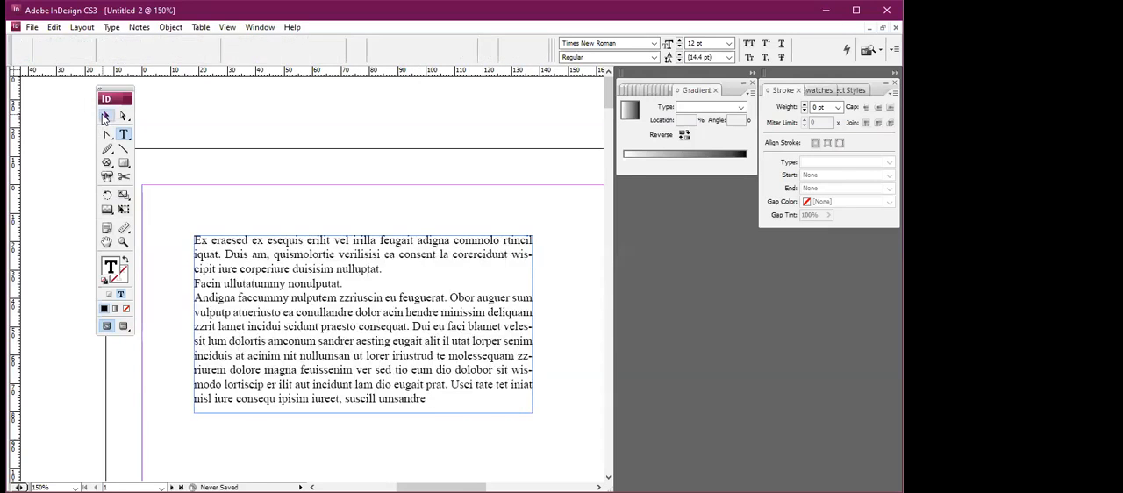
left_click_drag(532, 412, 587, 456)
left_click_drag(400, 353, 363, 319)
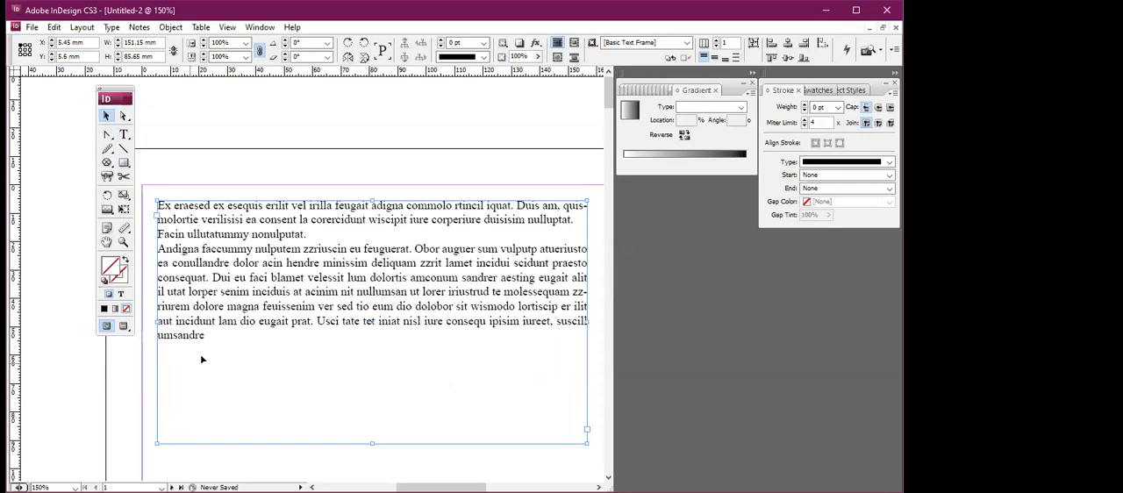
Set the font of all the frame's text to Trajan Pro with the Regular style.
left_click(122, 135)
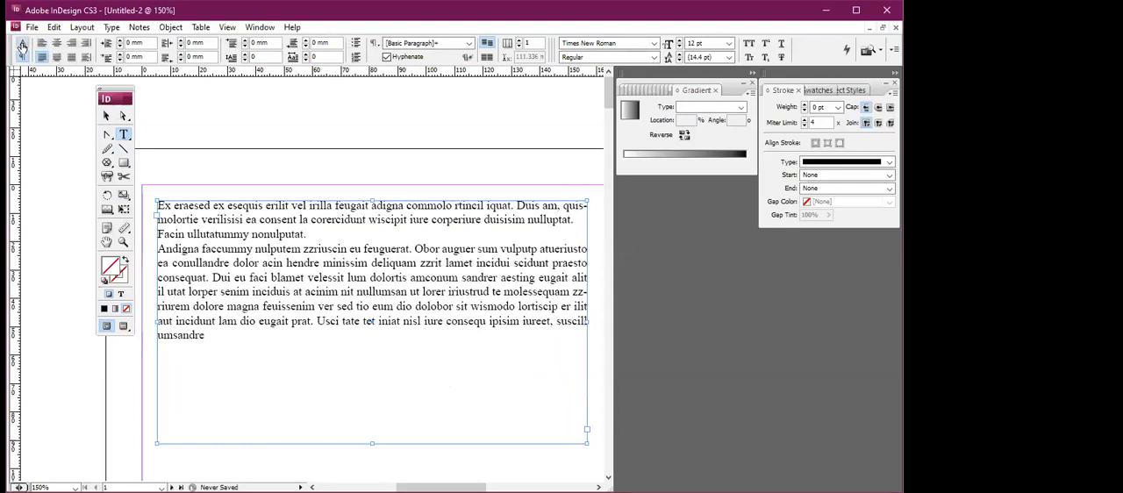
left_click(22, 44)
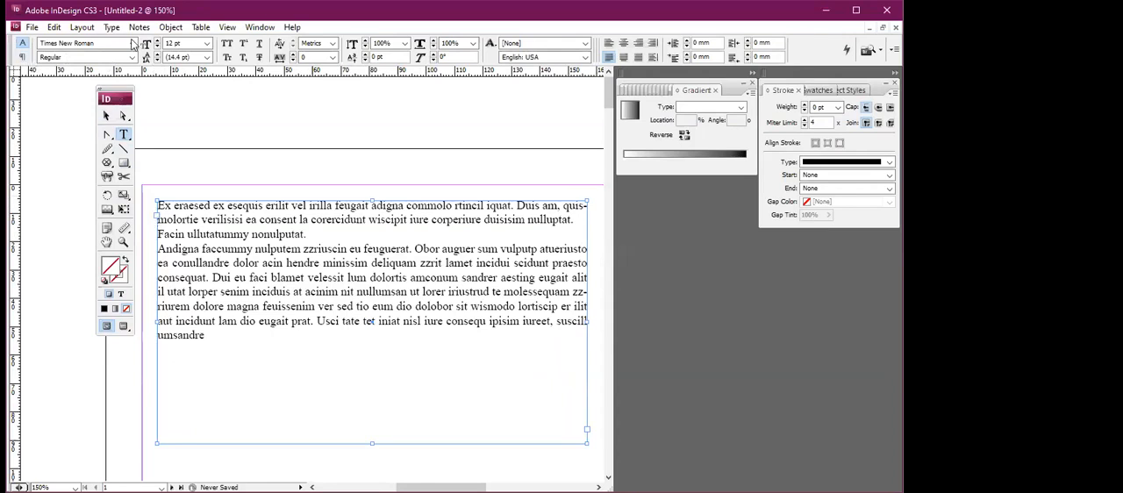
left_click_drag(204, 336, 156, 201)
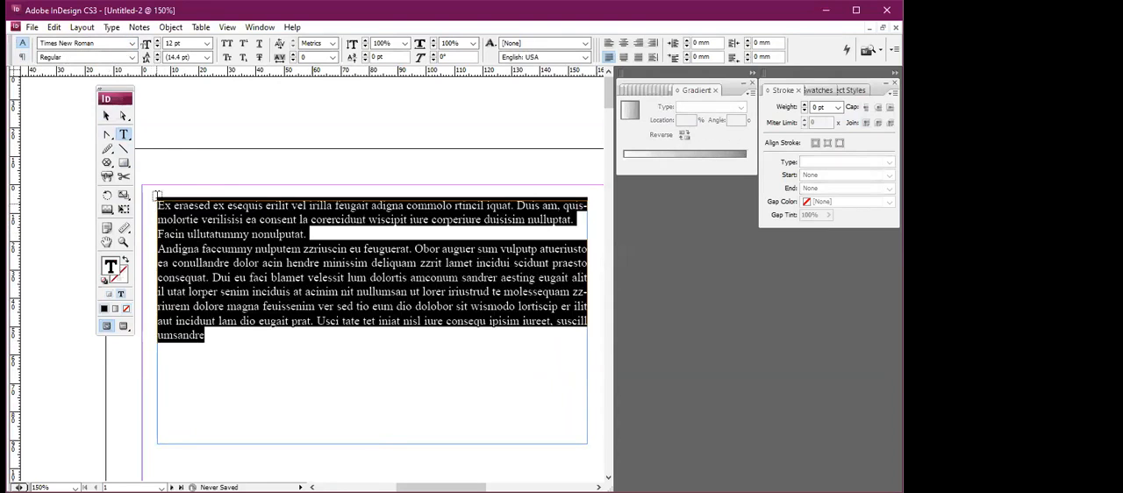
left_click(133, 44)
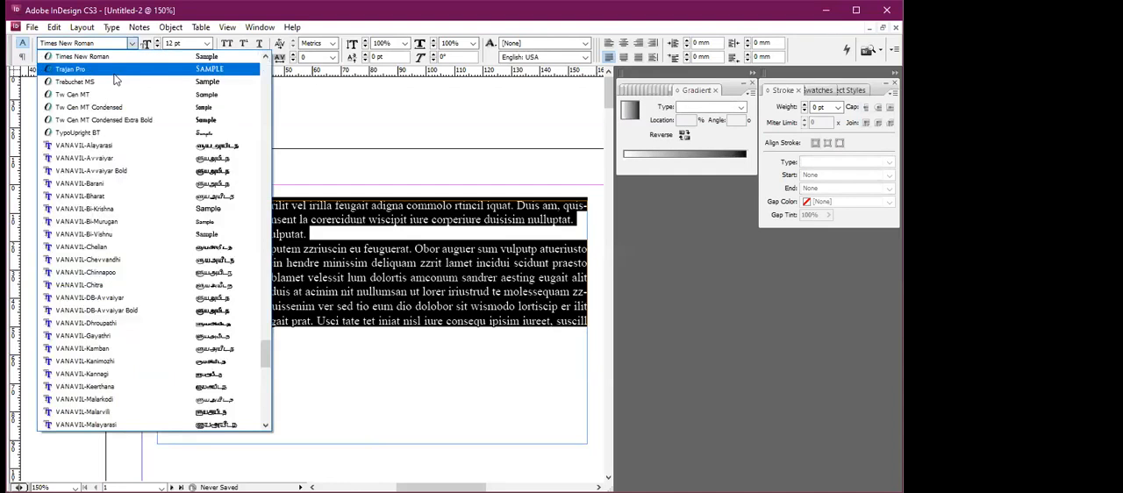
scroll(112, 74, "down", 1)
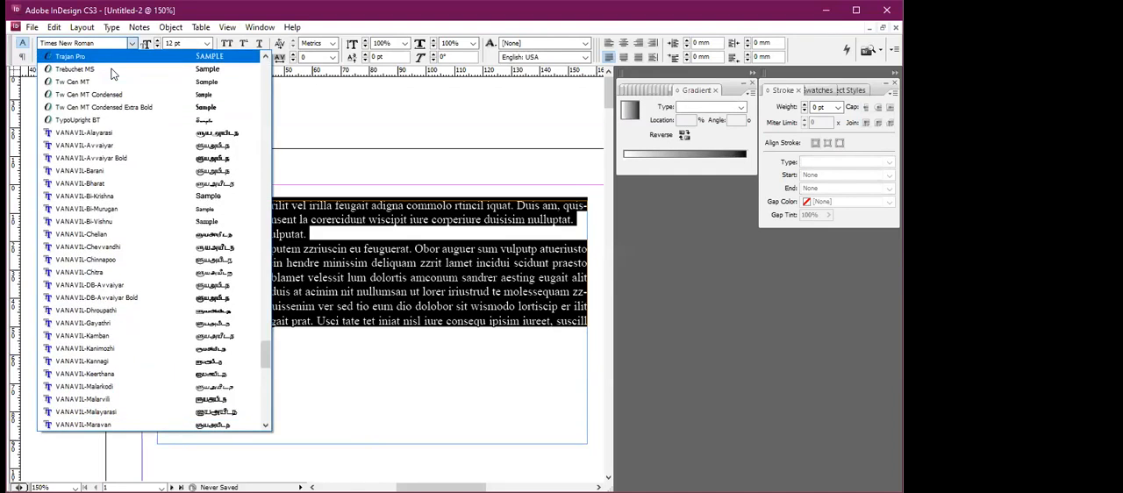
key("Return")
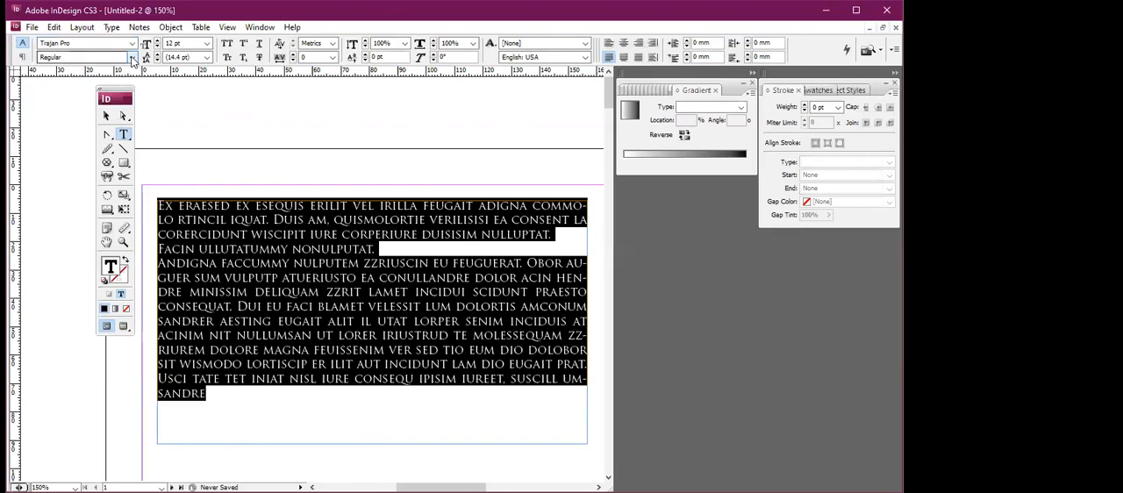
left_click(132, 57)
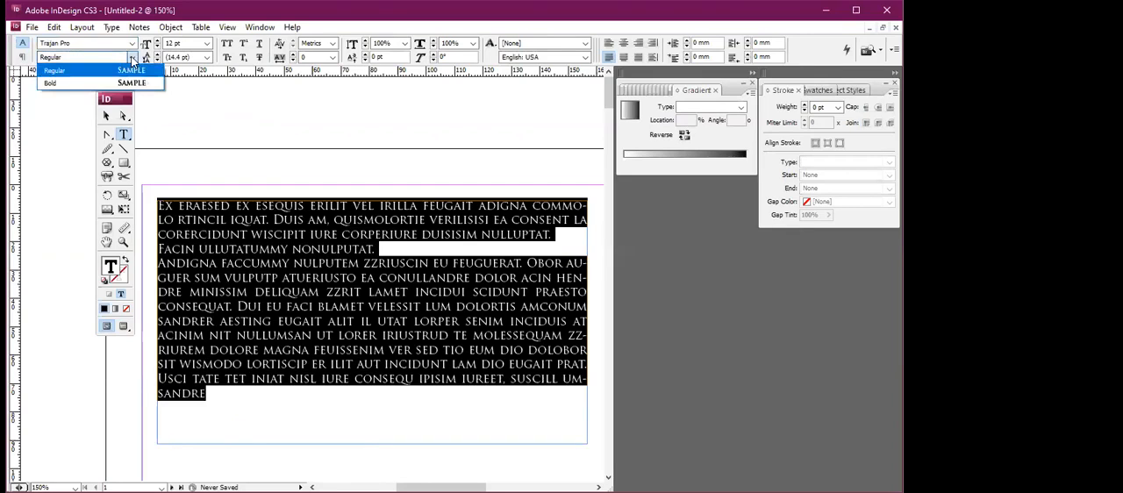
left_click(134, 69)
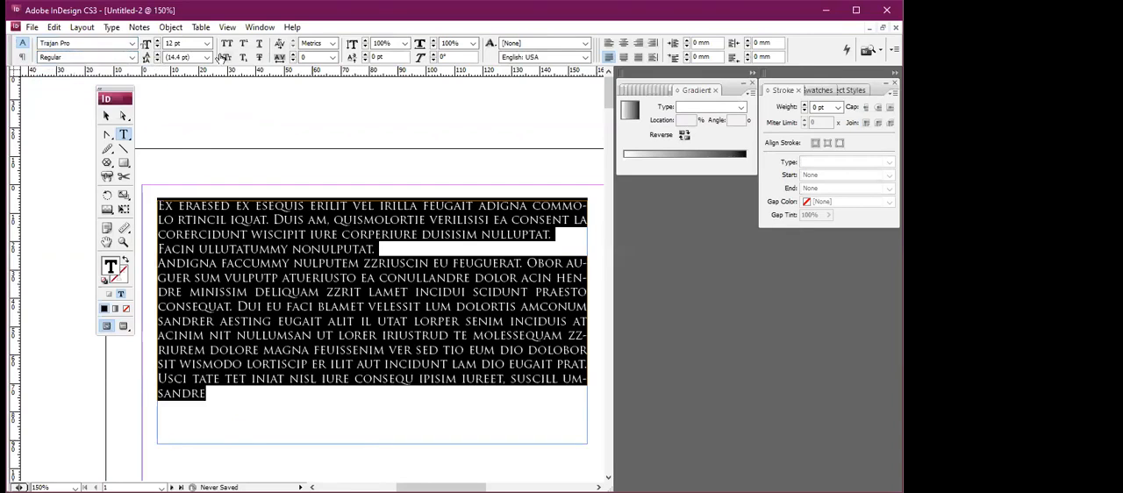
Try a 14 pt font size on the selected text, and return it to 12 pt.
left_click(208, 47)
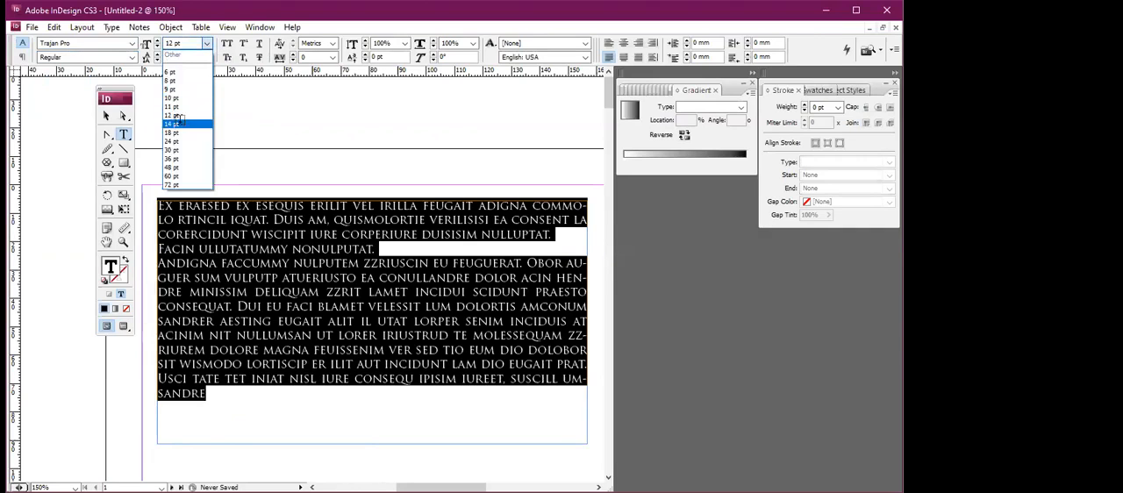
left_click(175, 123)
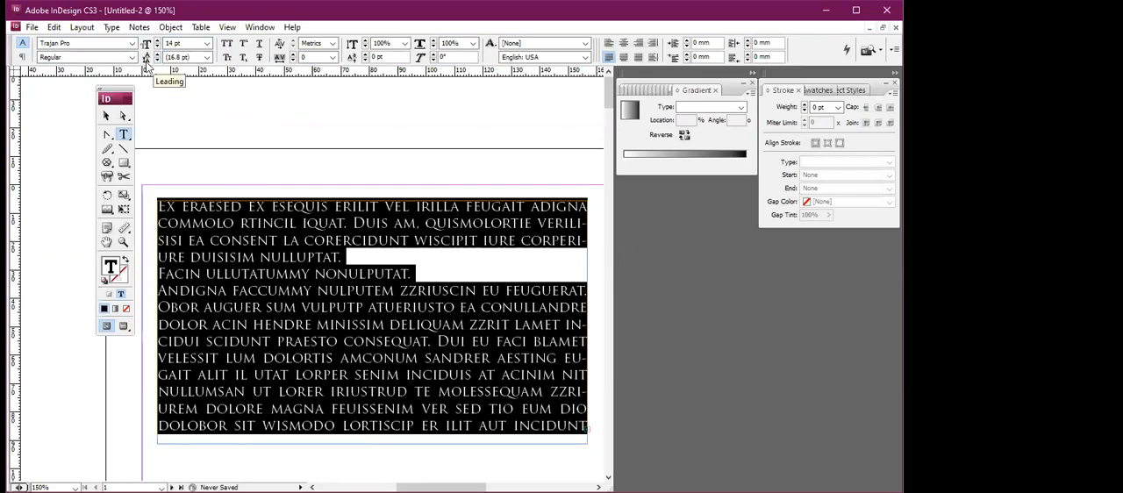
key("ctrl+shift+comma")
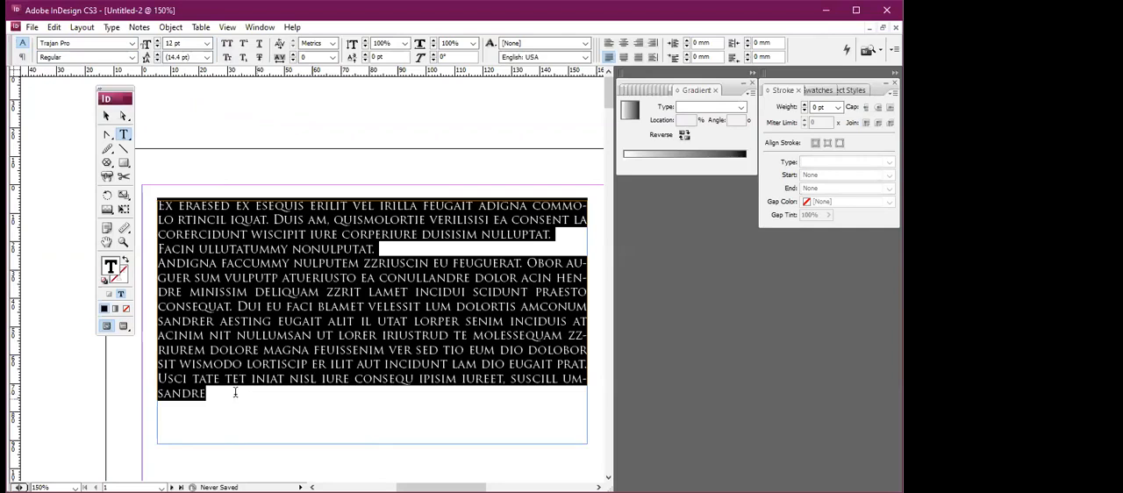
Try 36 pt leading on the selected text, and undo both the leading and the font change.
left_click(207, 58)
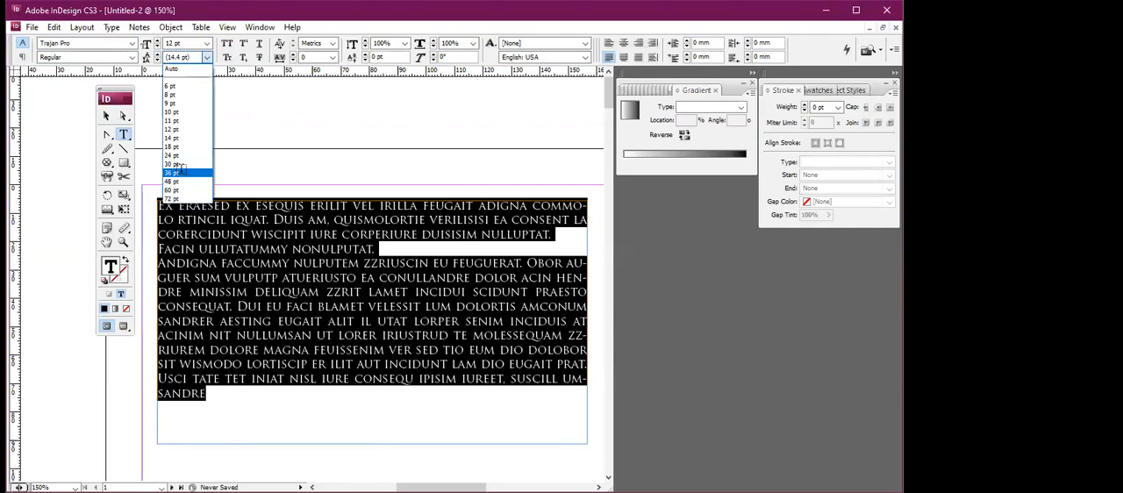
left_click(181, 175)
key("ctrl+z")
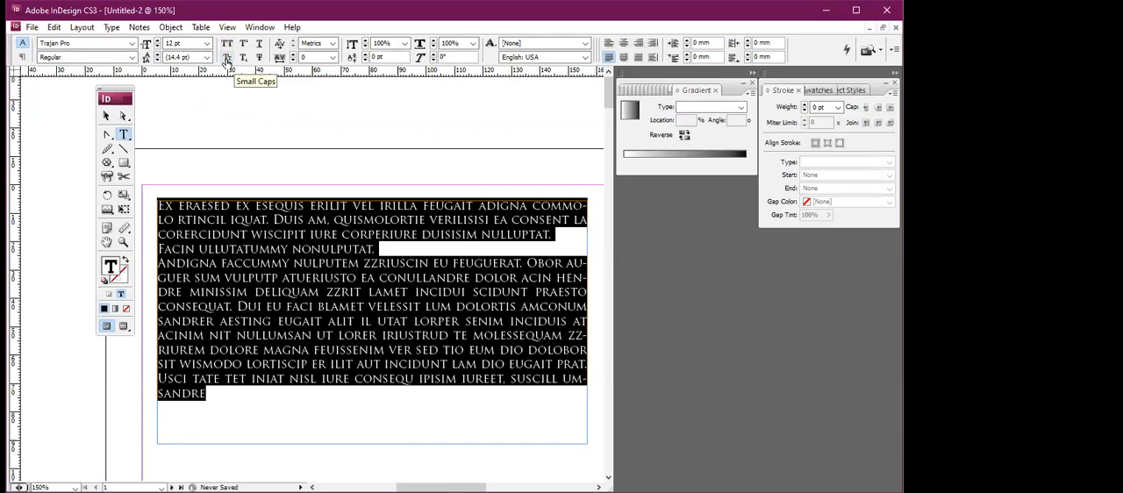
key("ctrl+z")
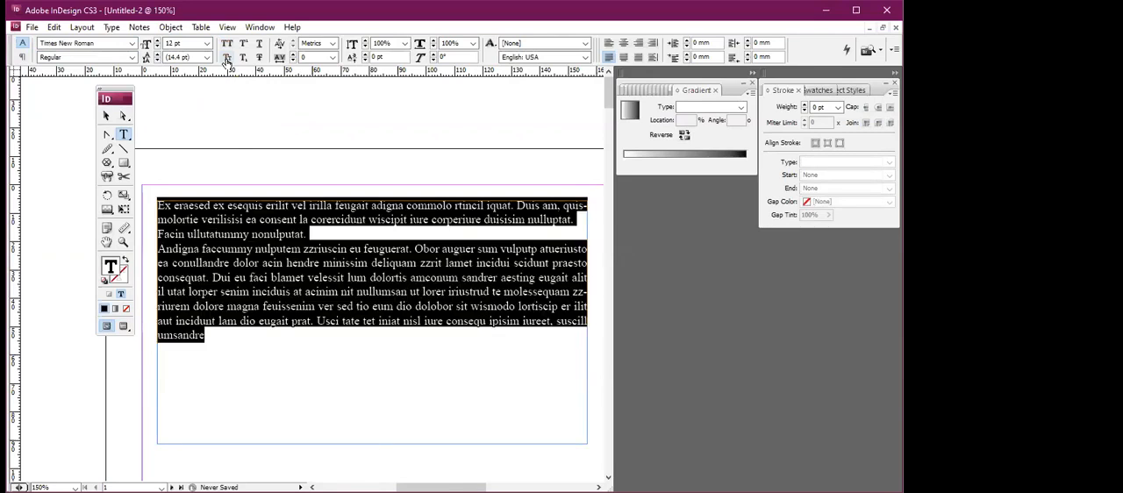
Try All Caps and Small Caps on all the placeholder text, and undo the capitalization.
left_click(226, 43)
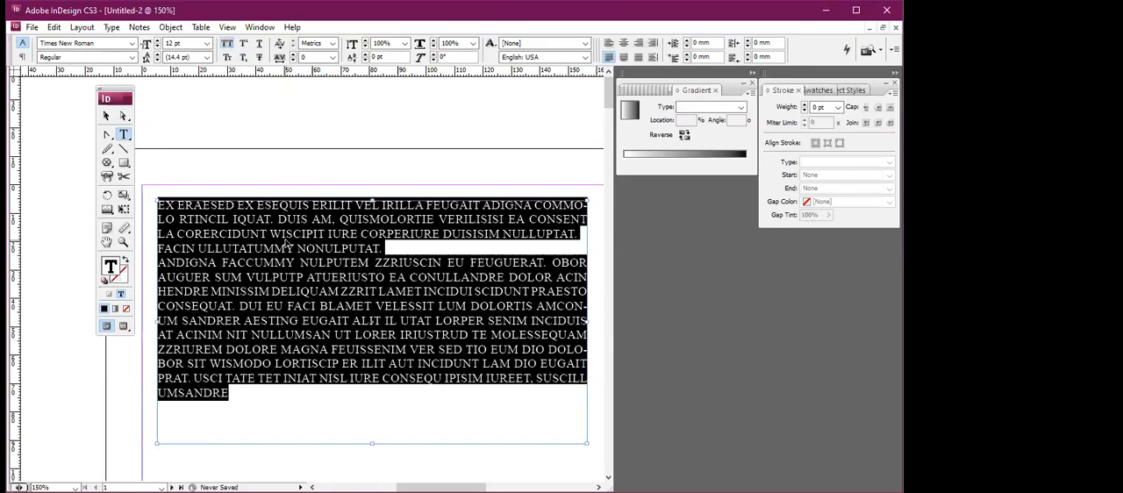
left_click(226, 43)
left_click(227, 57)
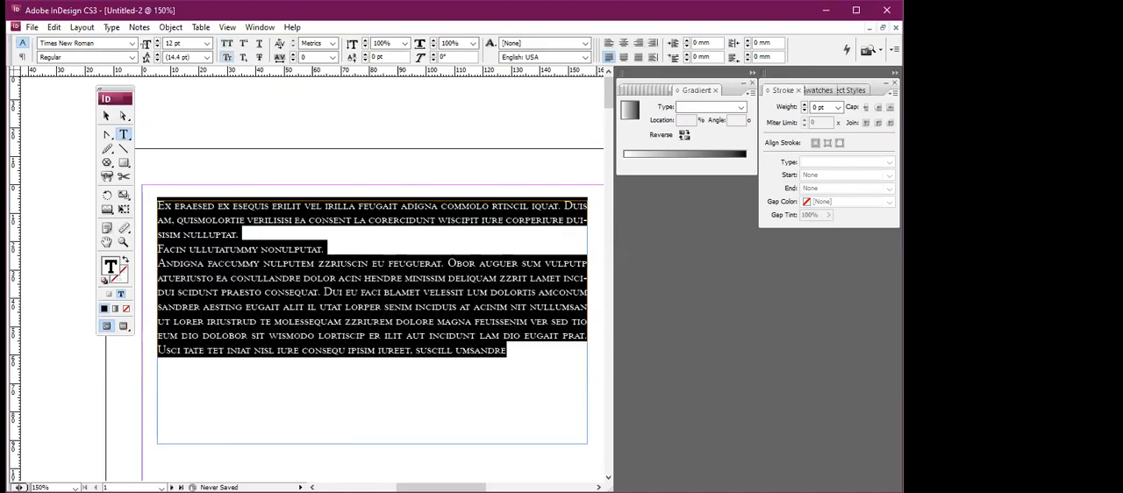
key("ctrl+z")
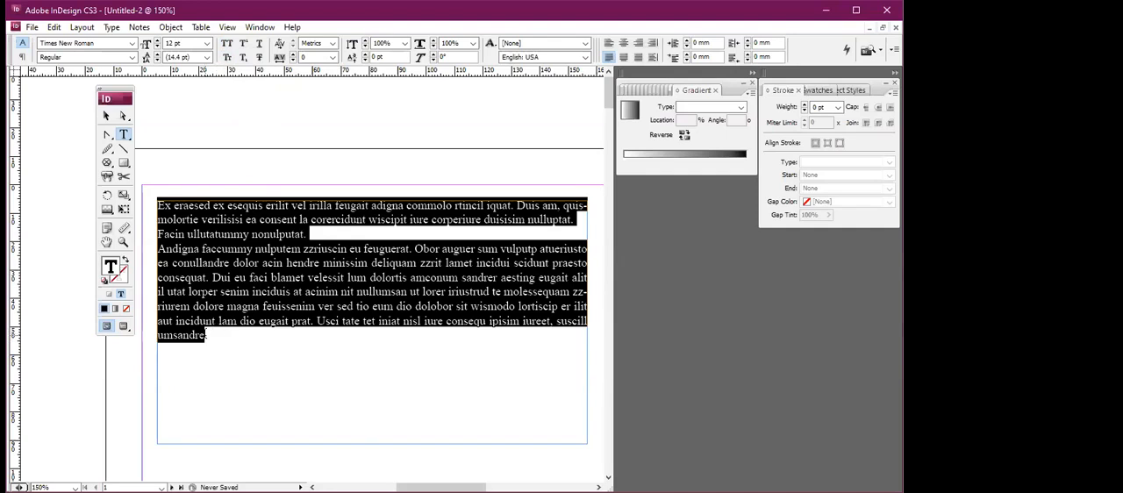
Try superscript and subscript on the final letter of the last word, "umsandre".
left_click(205, 335)
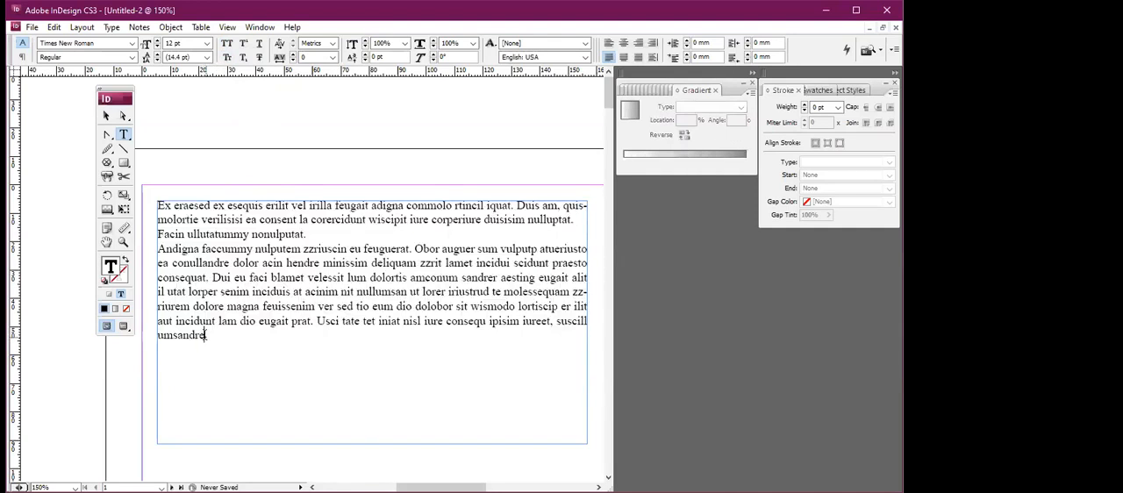
left_click_drag(199, 335, 205, 335)
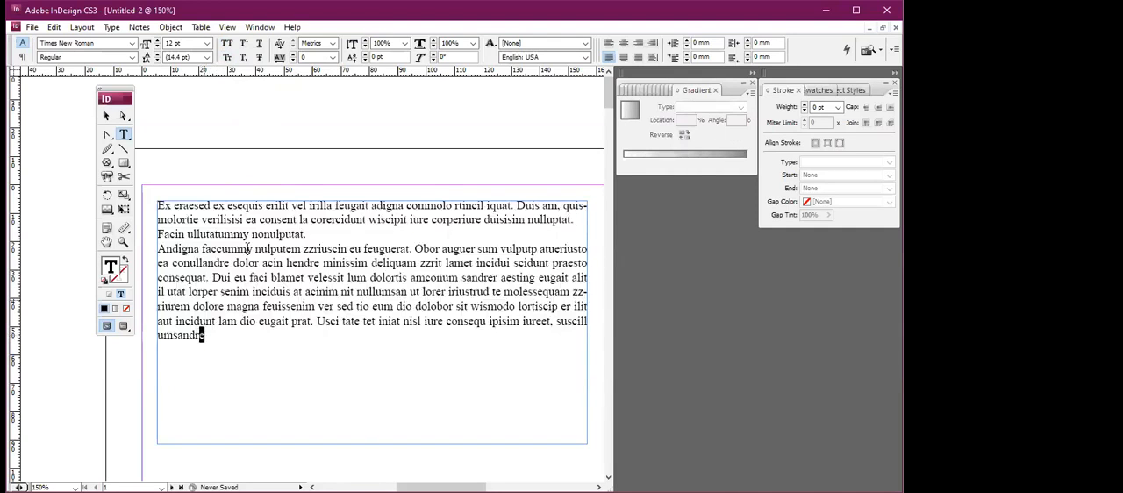
left_click(244, 46)
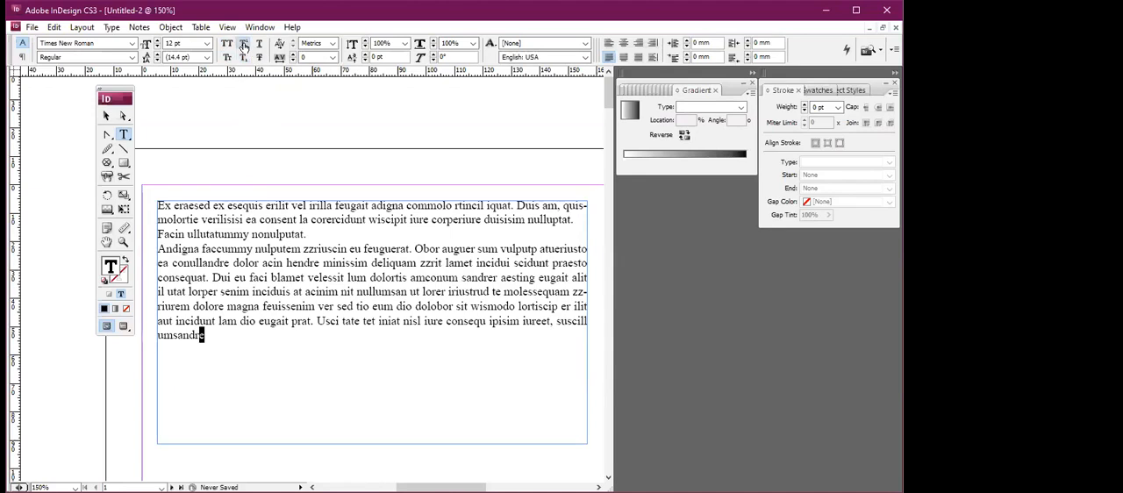
left_click(244, 46)
left_click(244, 57)
Apply underline and strikethrough to the opening words "Ex eraesed ex".
double_click(163, 205)
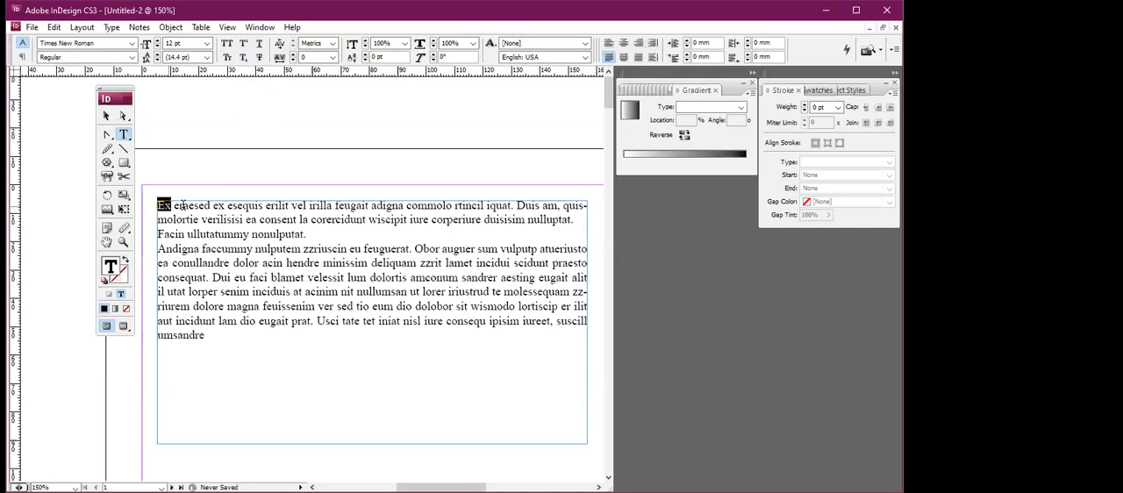
left_click_drag(183, 205, 224, 206)
left_click(260, 44)
left_click(260, 57)
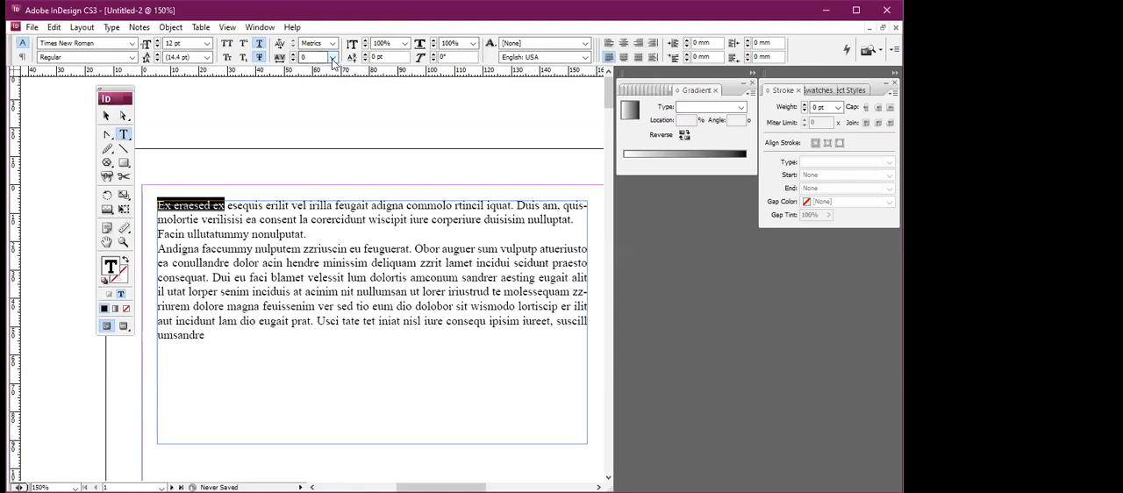
Set the tracking of the last paragraph, starting with "Andigna", to 20.
left_click(191, 262)
left_click_drag(159, 249, 205, 337)
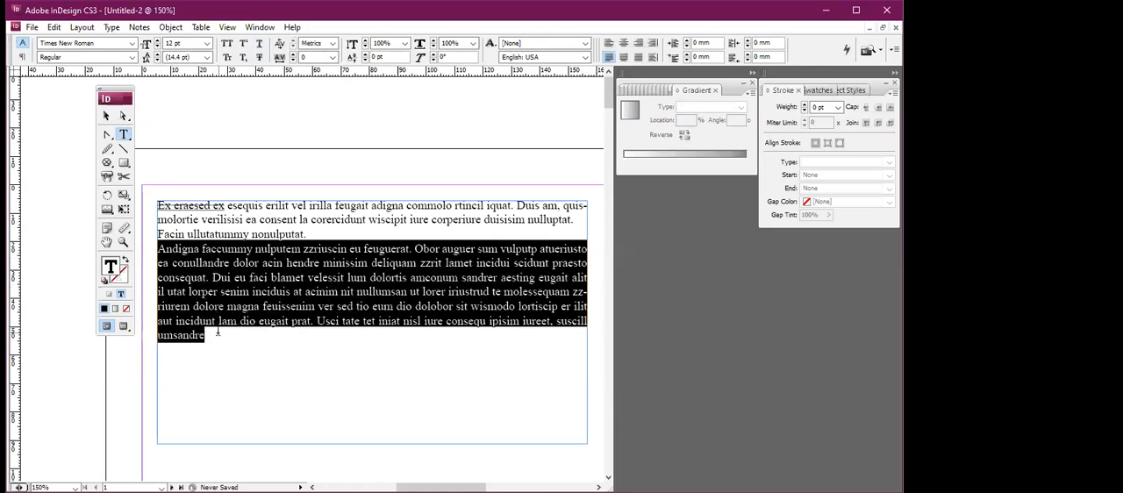
left_click(294, 54)
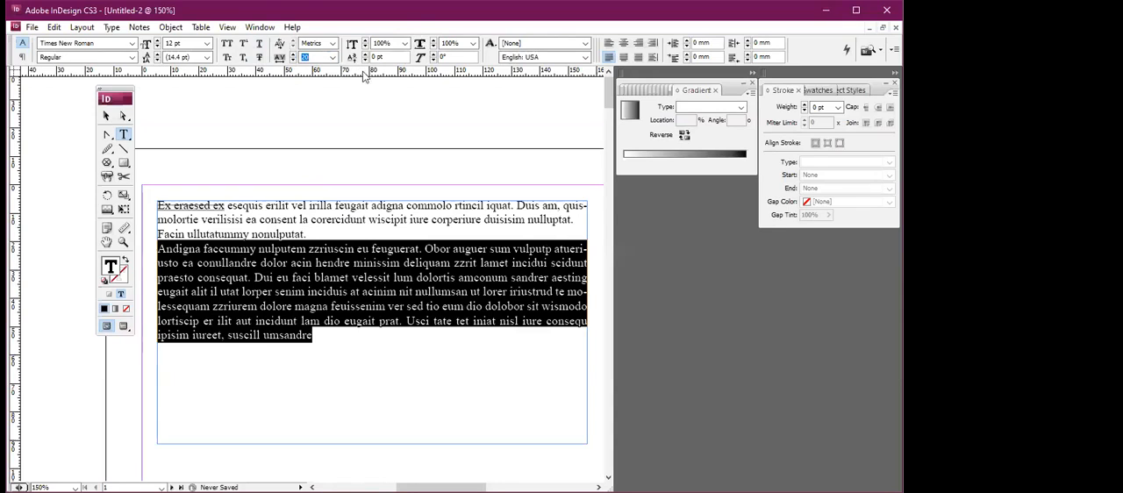
Try a vertical scale of 110% on the last paragraph, and restore it to 100%.
left_click(405, 43)
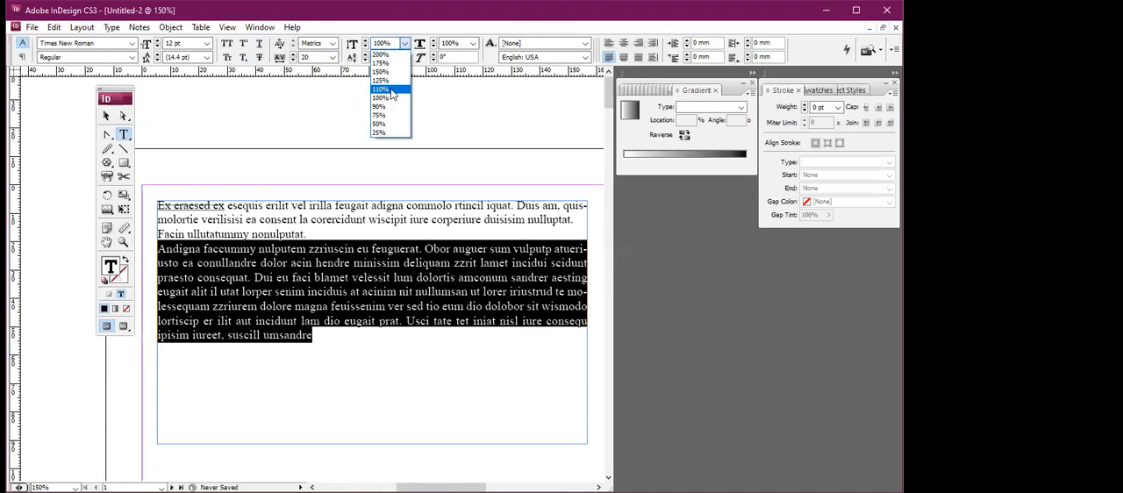
left_click(391, 89)
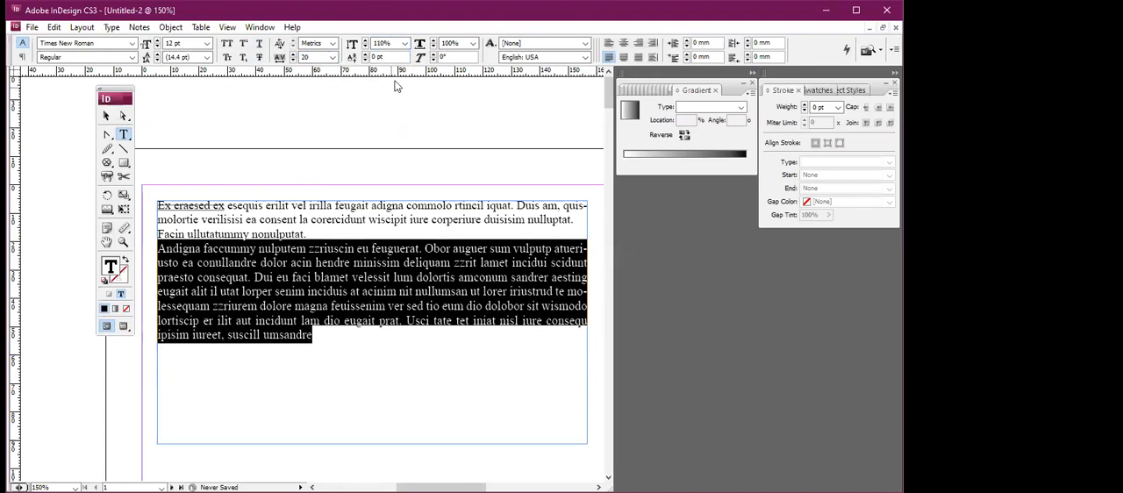
left_click(404, 43)
left_click(391, 97)
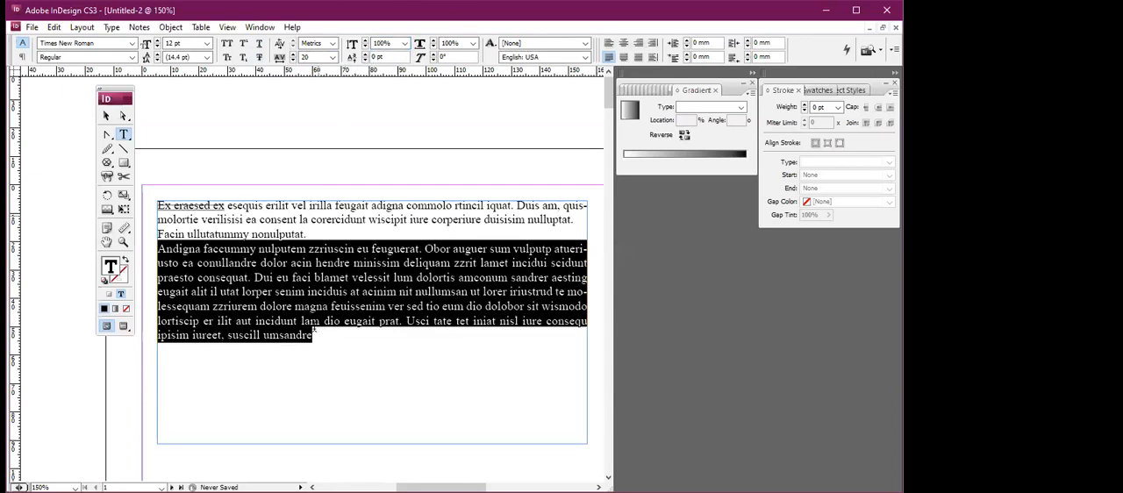
Apply a baseline shift of 1 pt to the last word, "umsandre".
left_click_drag(263, 335, 312, 335)
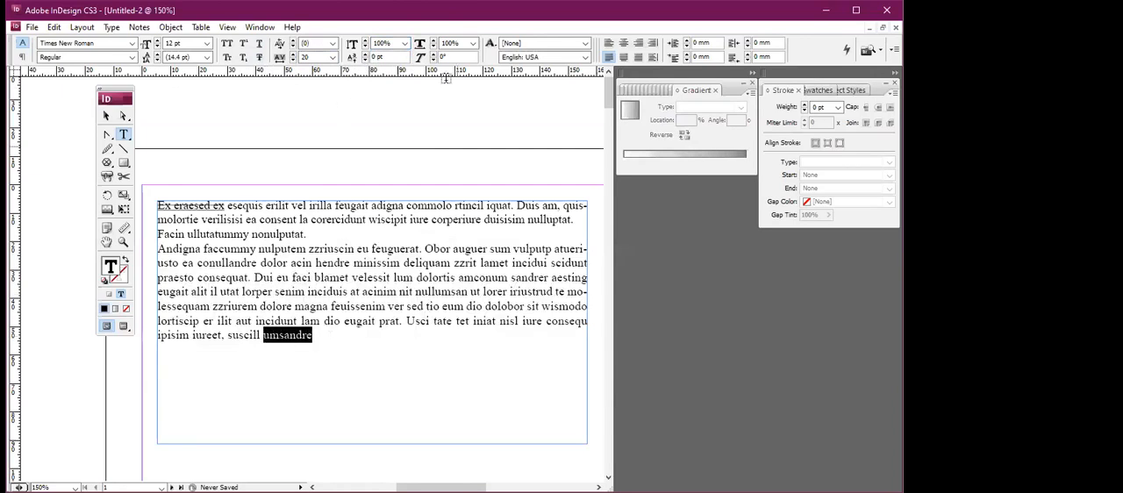
left_click(364, 55)
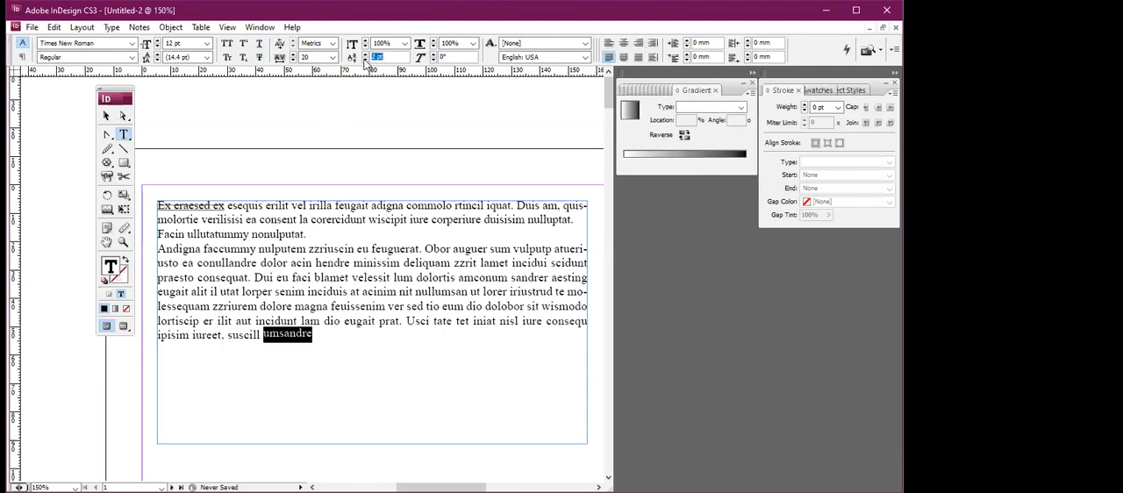
left_click(365, 60)
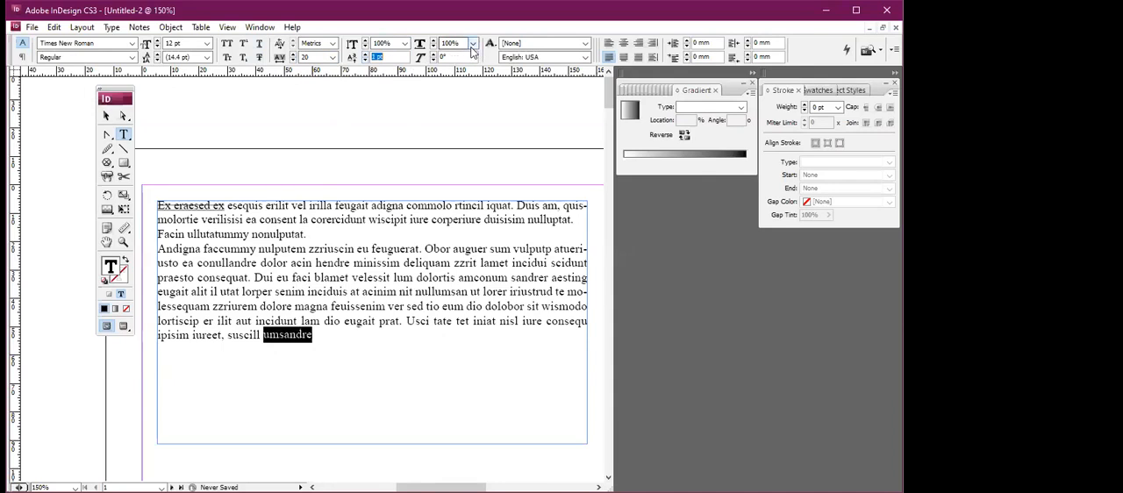
Set the horizontal scale of the whole last paragraph, starting with "Andigna", to 110%.
left_click(473, 44)
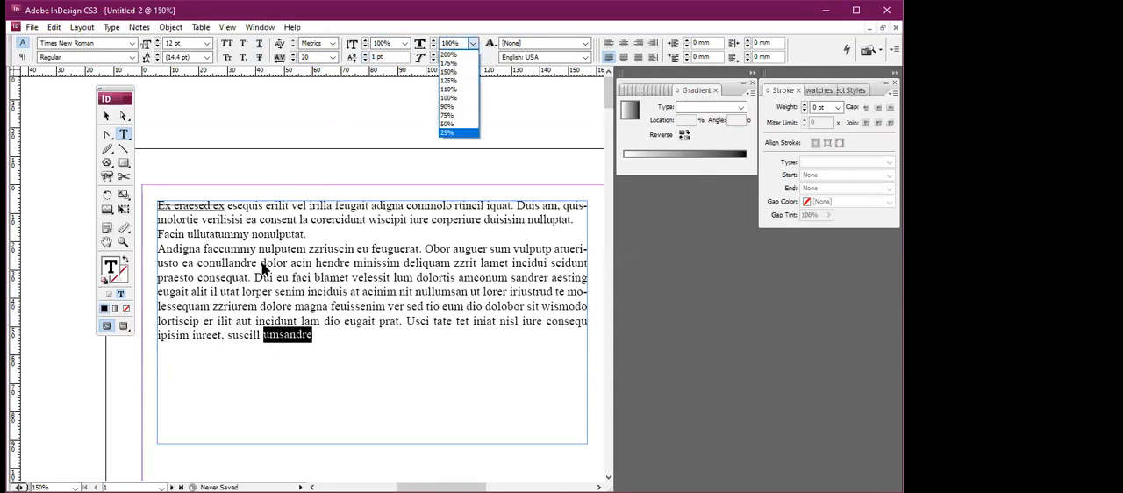
left_click_drag(160, 250, 332, 336)
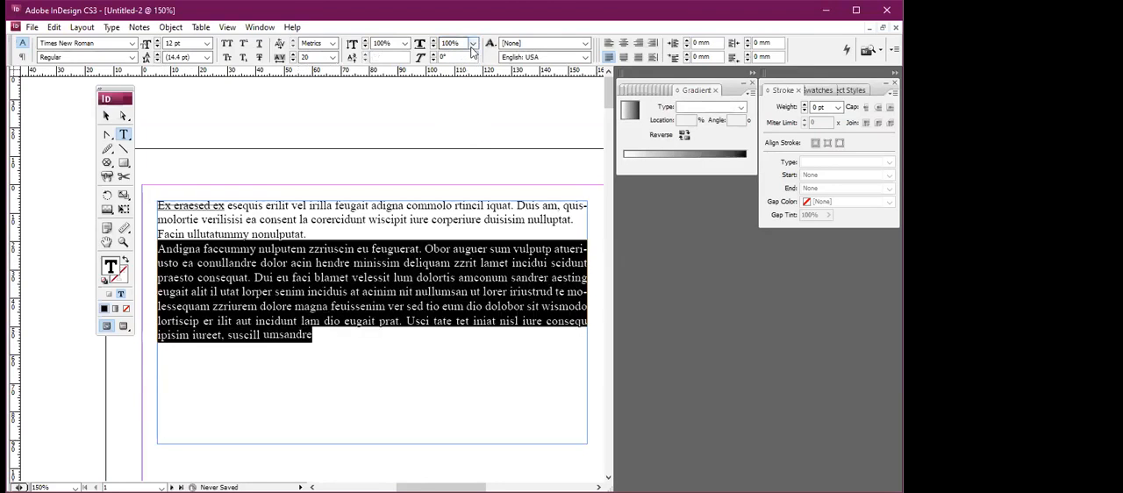
left_click(473, 44)
left_click(460, 86)
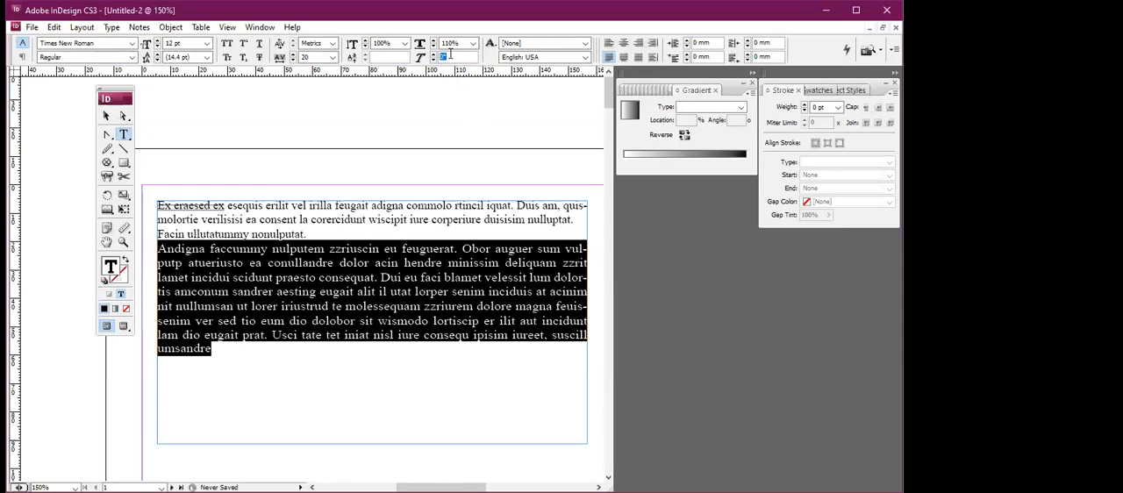
Try a slanting skew on the last paragraph, and return the skew angle to 0°.
key("Return")
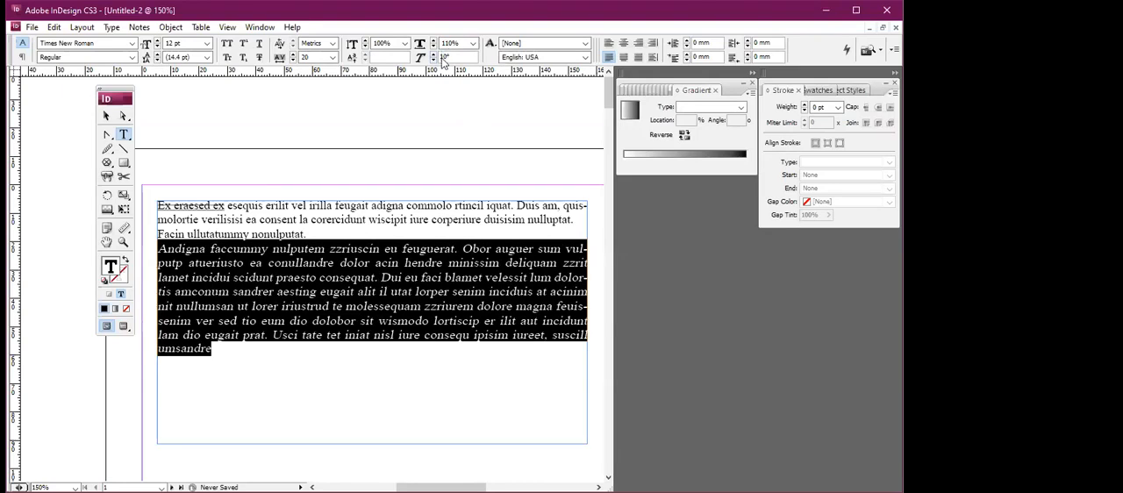
left_click(416, 59)
key("Return")
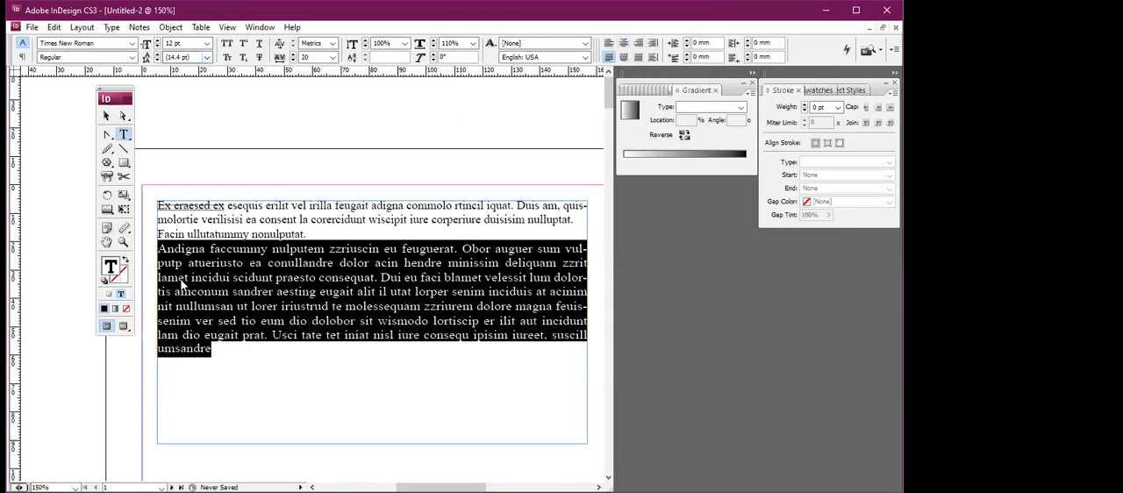
Switch to paragraph formatting and try left, center, right and towards-spine alignment on the last paragraph.
key("ctrl+alt+7")
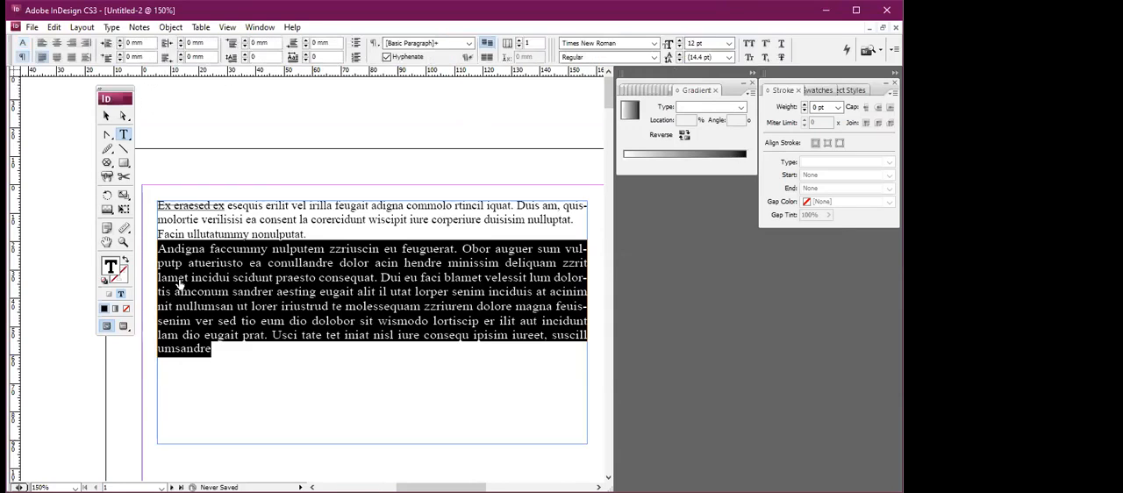
left_click(40, 45)
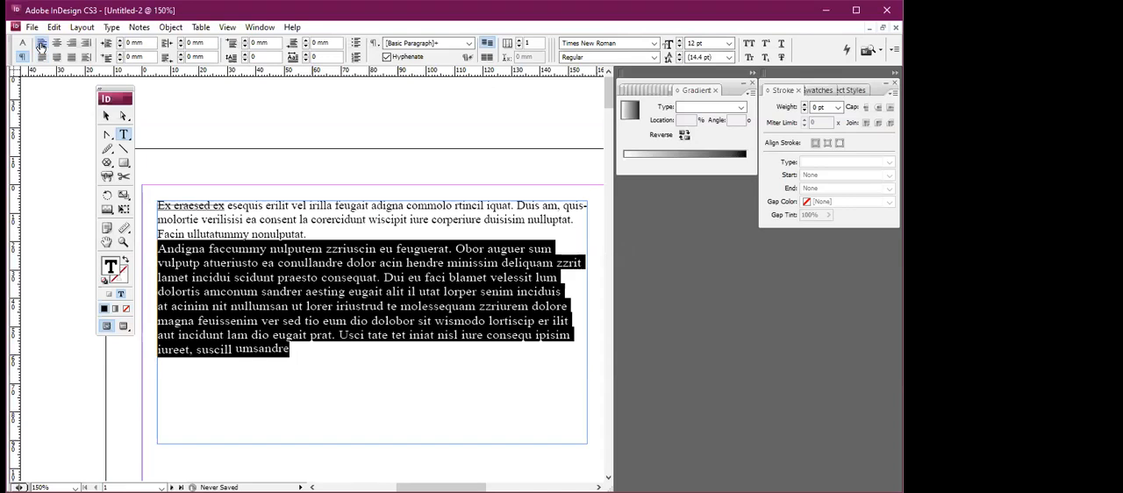
left_click(56, 43)
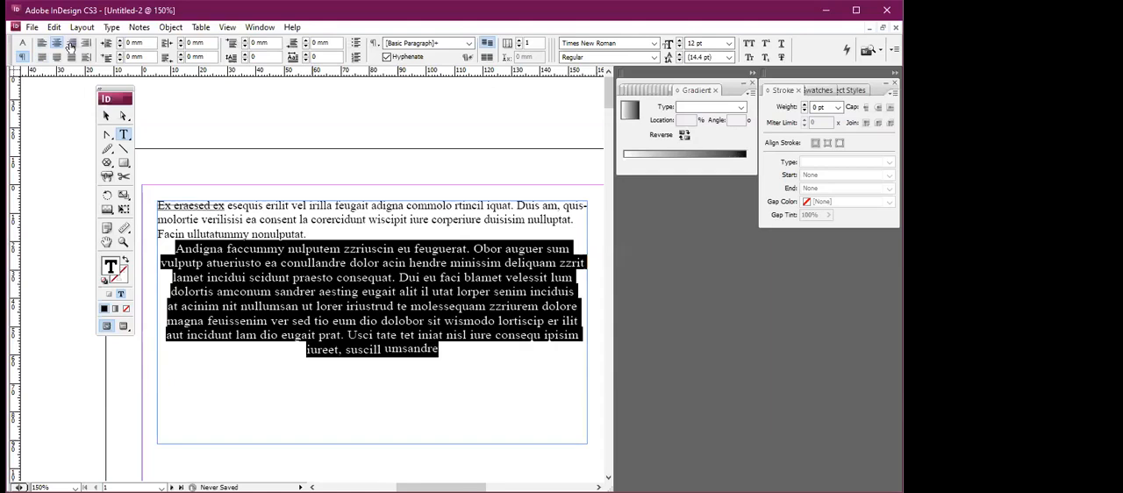
left_click(71, 45)
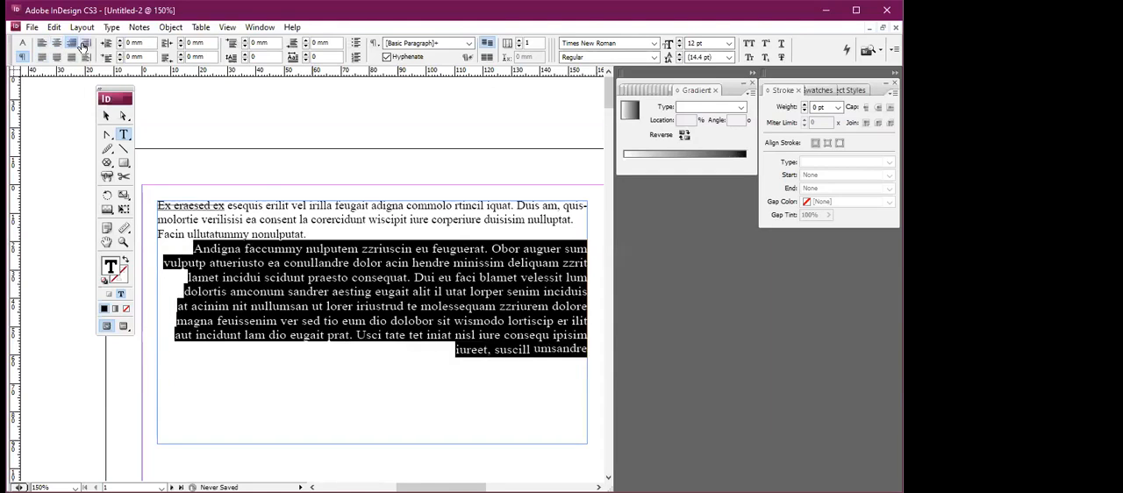
left_click(77, 56)
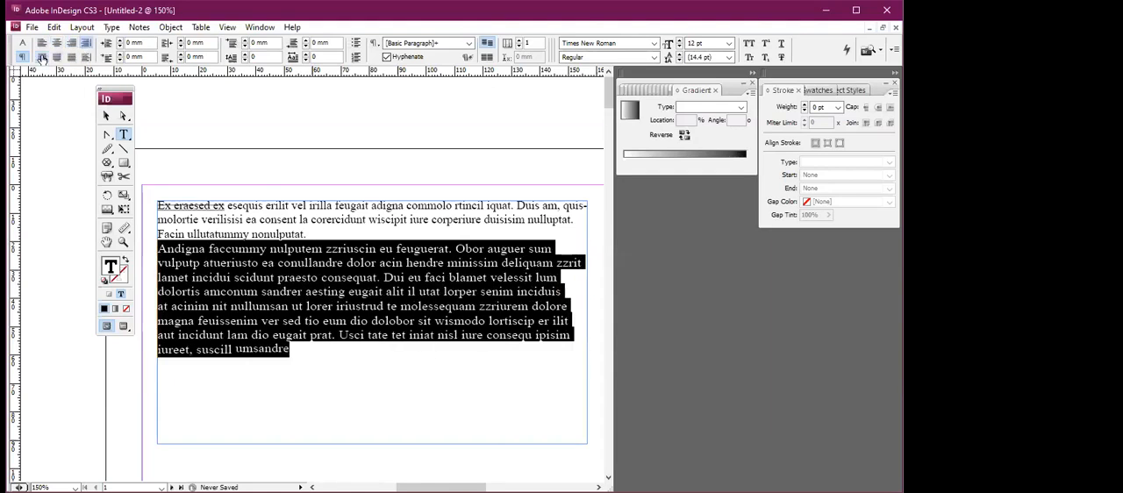
Try justifying the last paragraph with its last line left, centered and fully justified, and try away-from-spine alignment.
left_click(42, 57)
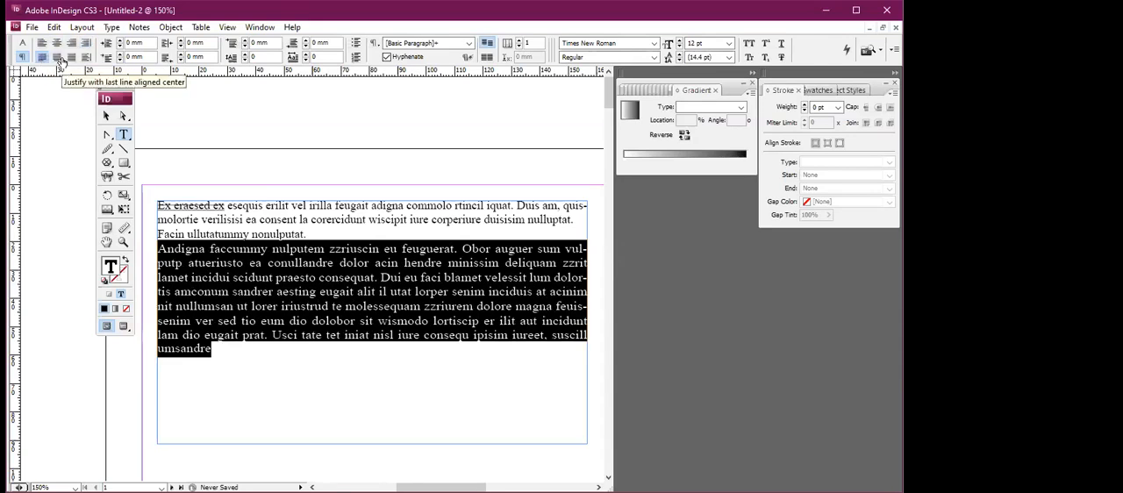
left_click(57, 59)
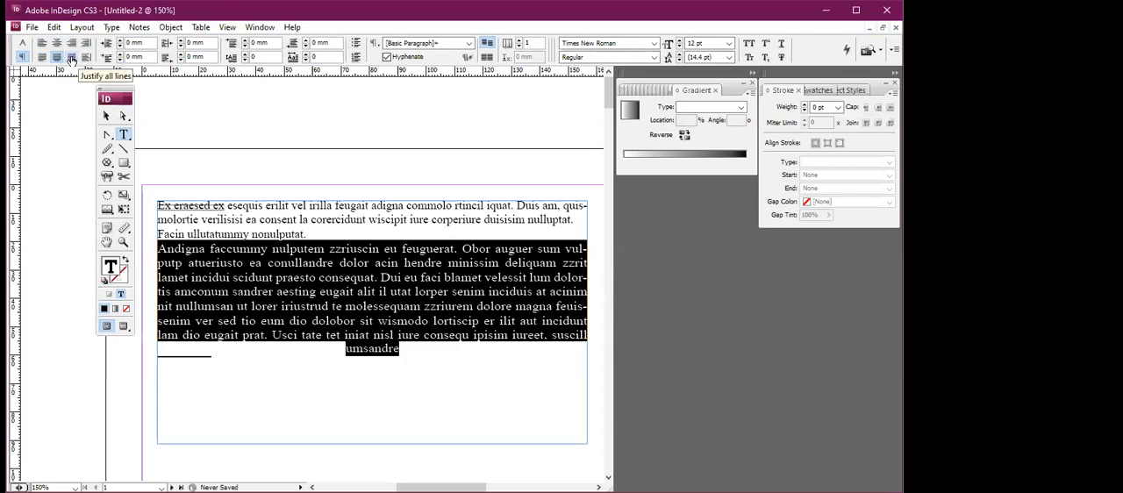
left_click(71, 57)
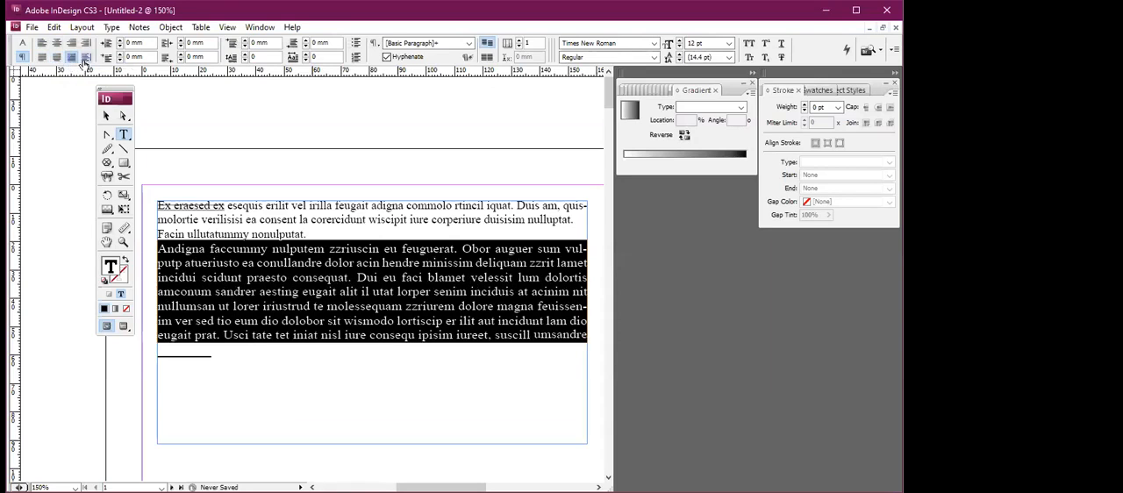
left_click(85, 58)
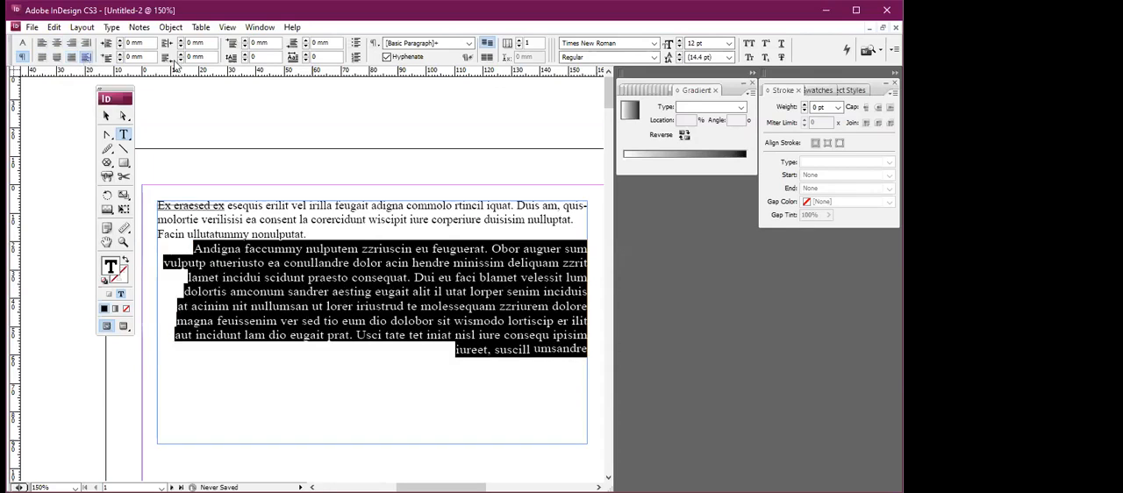
Remove the underline from all the placeholder text and justify it with the last line aligned left.
left_click(307, 320)
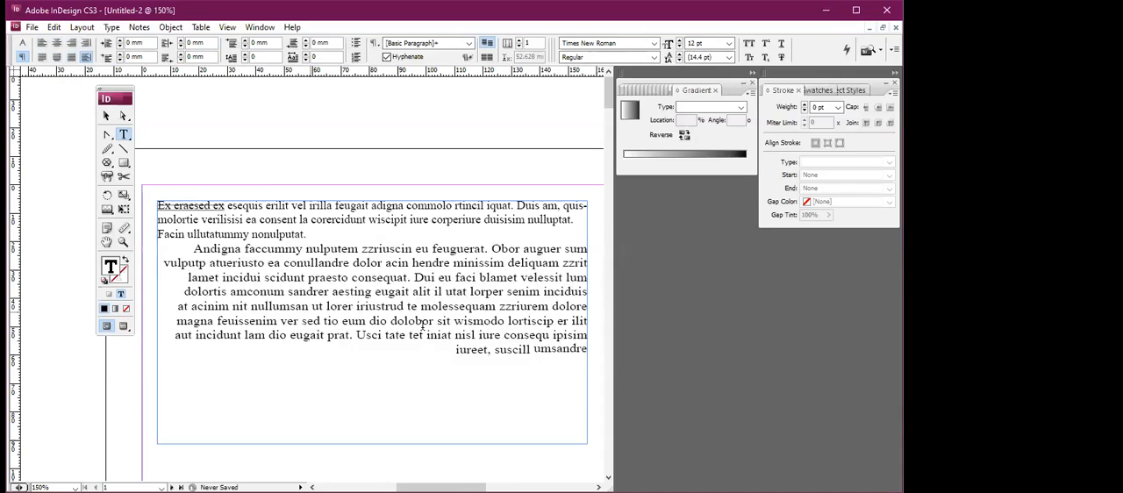
left_click_drag(160, 199, 600, 358)
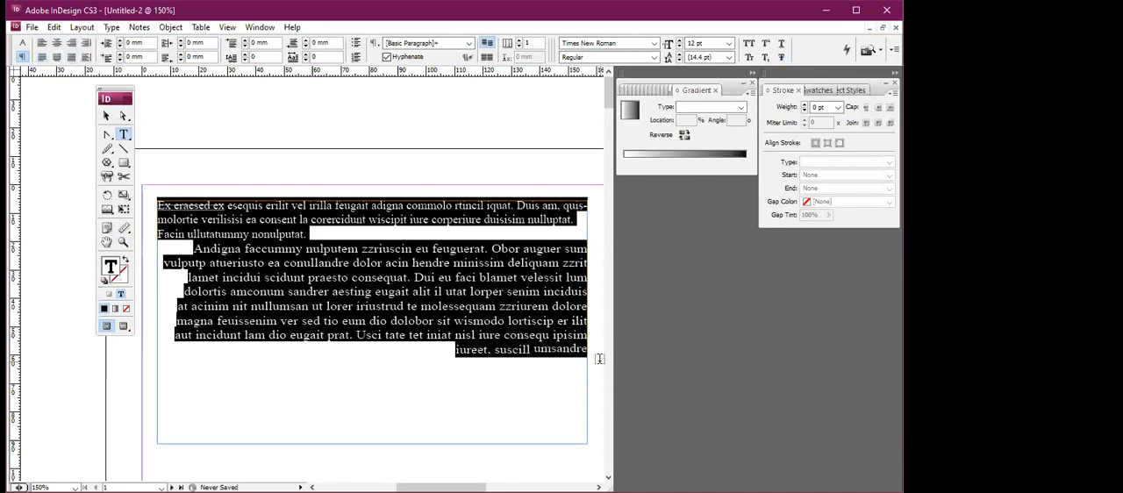
left_click(22, 42)
left_click(259, 46)
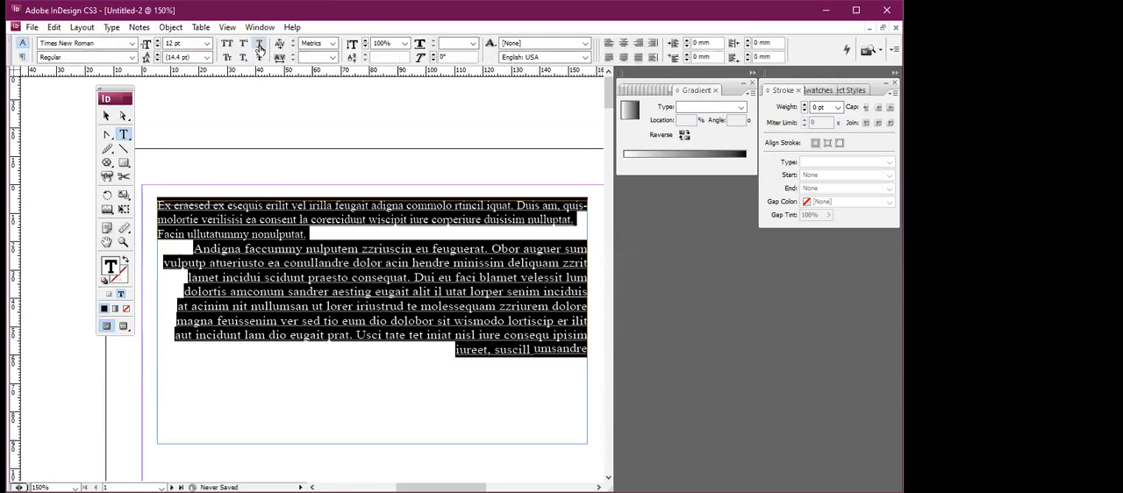
left_click(259, 46)
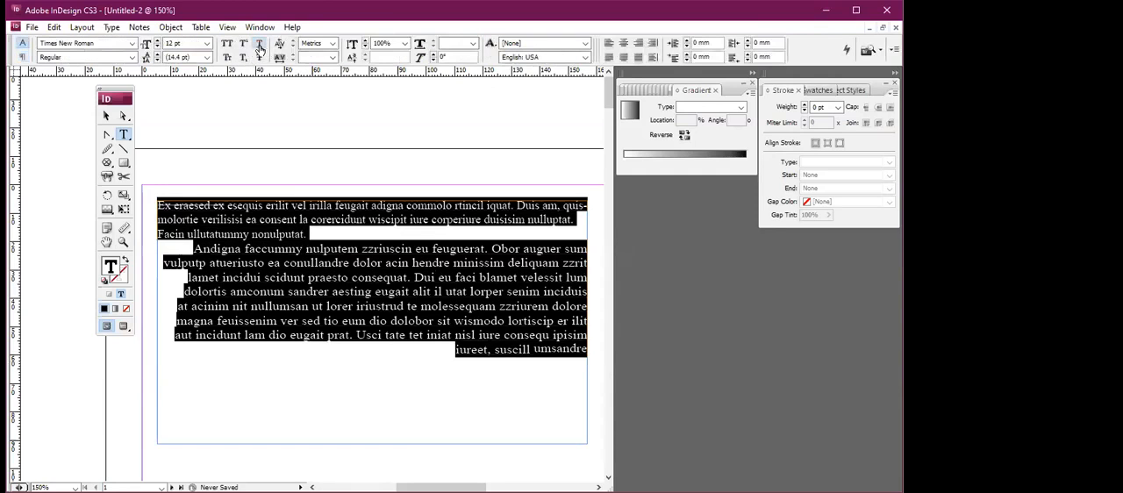
left_click(22, 56)
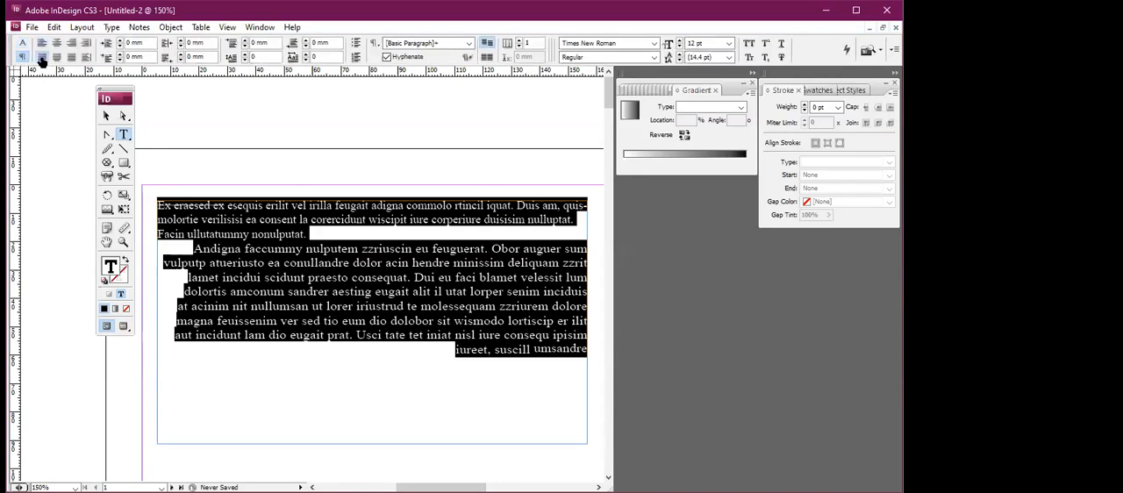
left_click(41, 57)
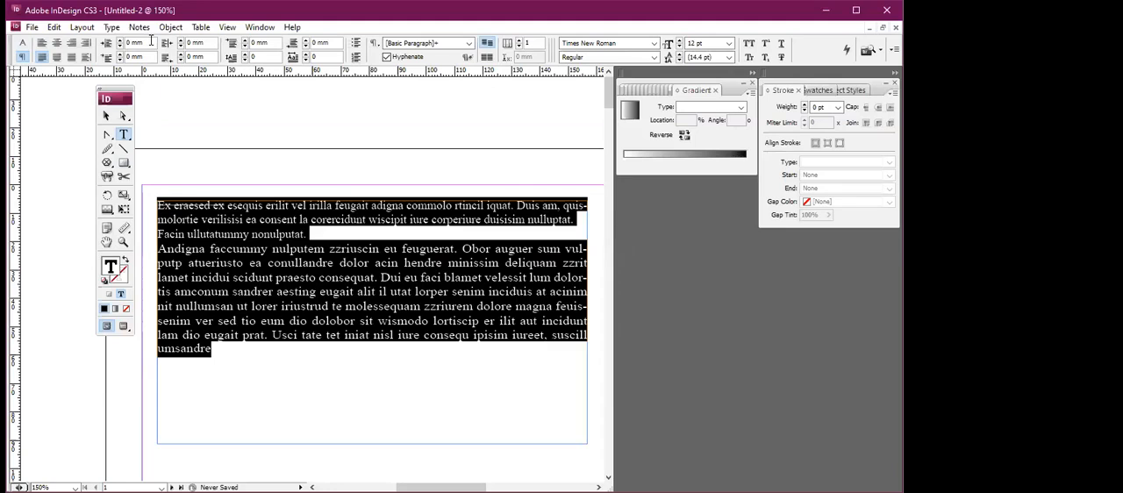
Try a left indent of 5 mm on all the paragraphs, and undo it.
key("Return")
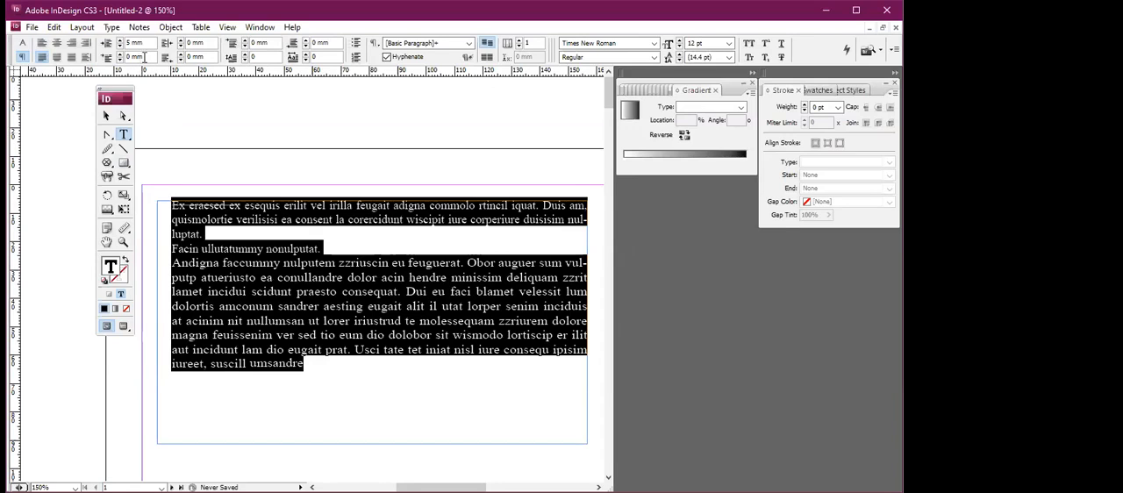
key("ctrl+z")
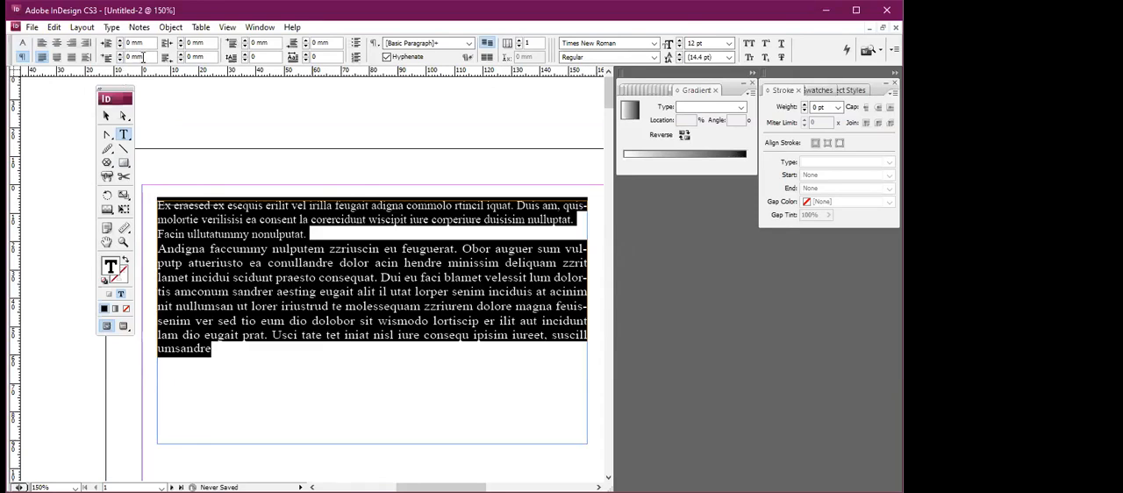
Give all the paragraphs a first-line left indent of 6 mm and a right indent of 5 mm.
triple_click(144, 58)
type("6")
key("Return")
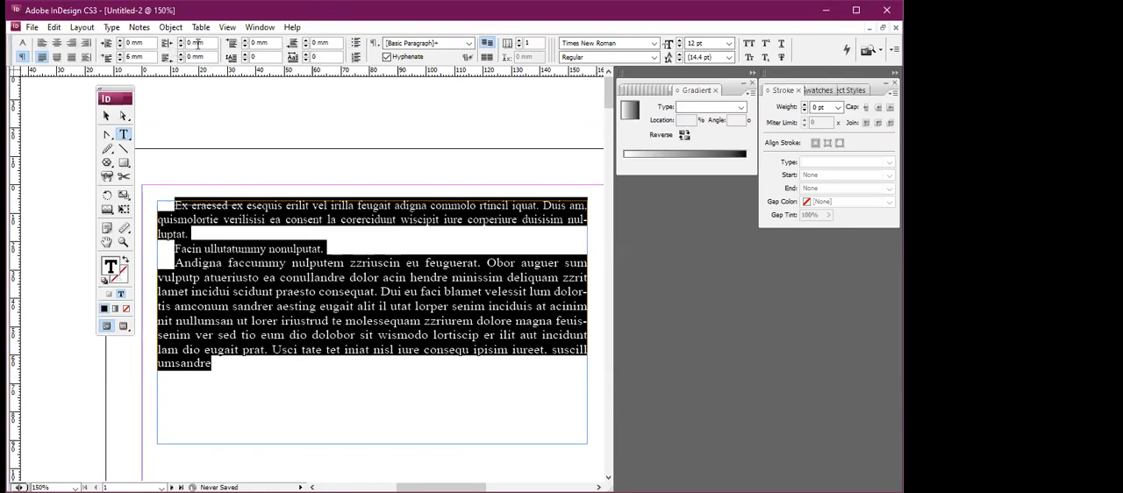
left_click(171, 45)
type("5")
key("Return")
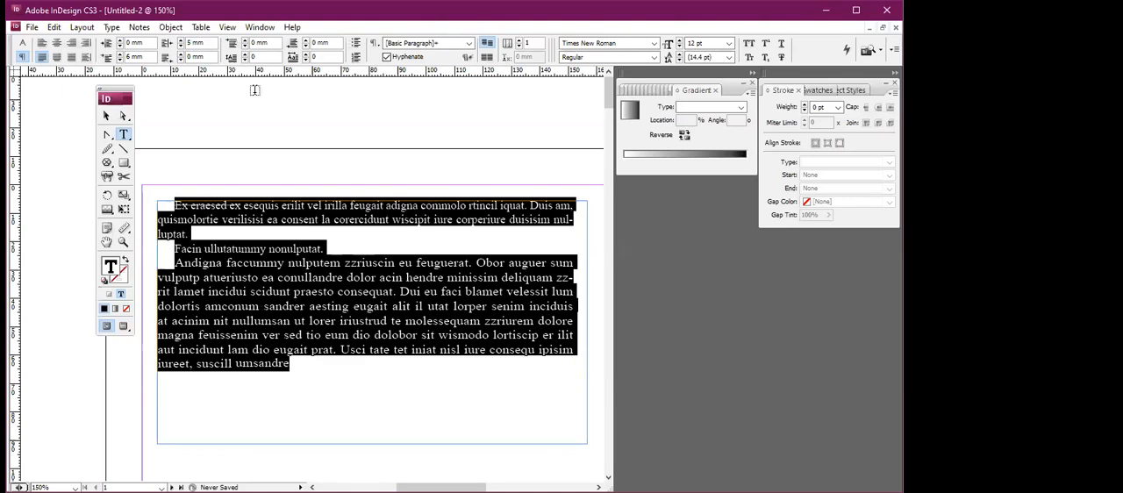
Set both the space before and the space after all the paragraphs to 2 mm.
left_click(246, 41)
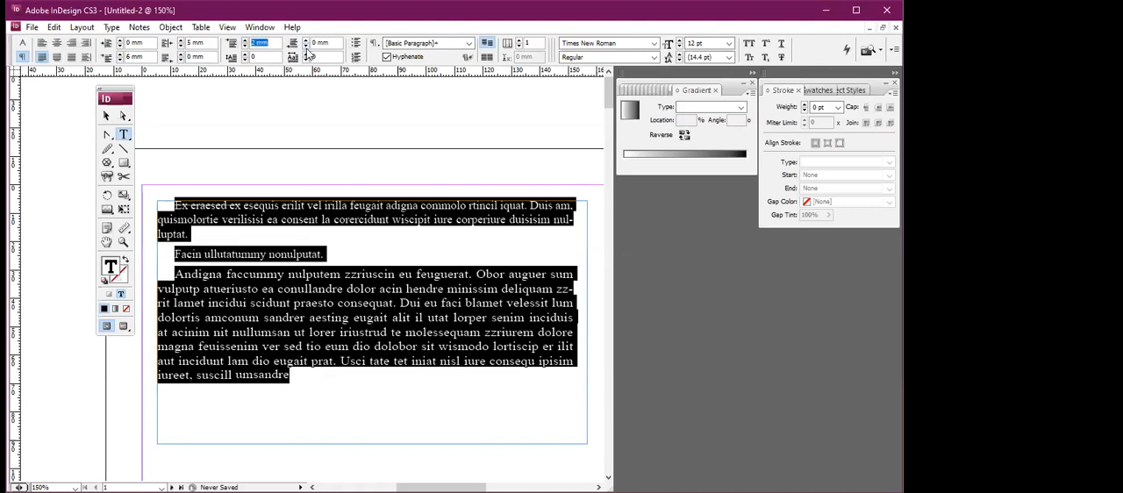
left_click(306, 42)
left_click(306, 43)
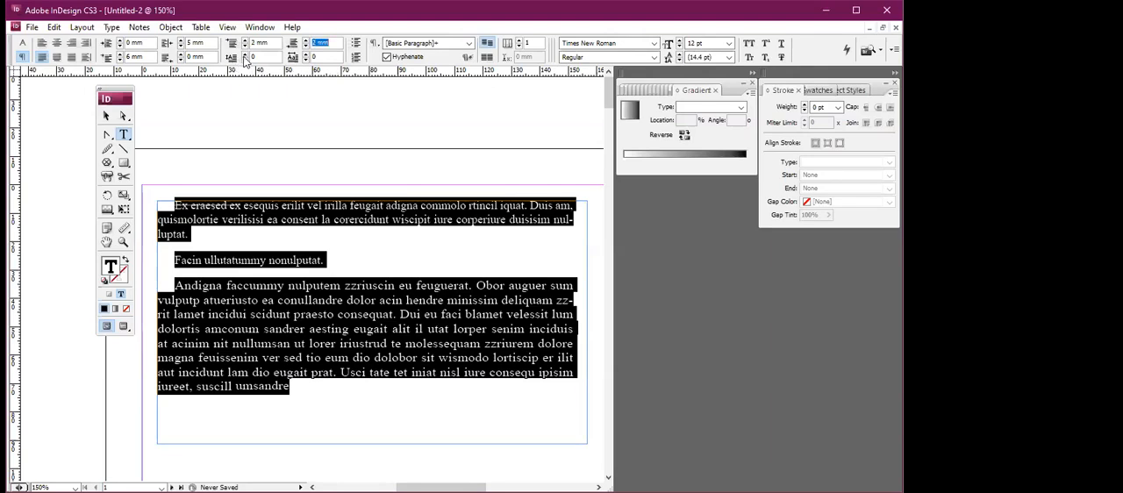
Add drop caps two lines high and three characters long to all the paragraphs.
left_click(245, 55)
left_click(245, 55)
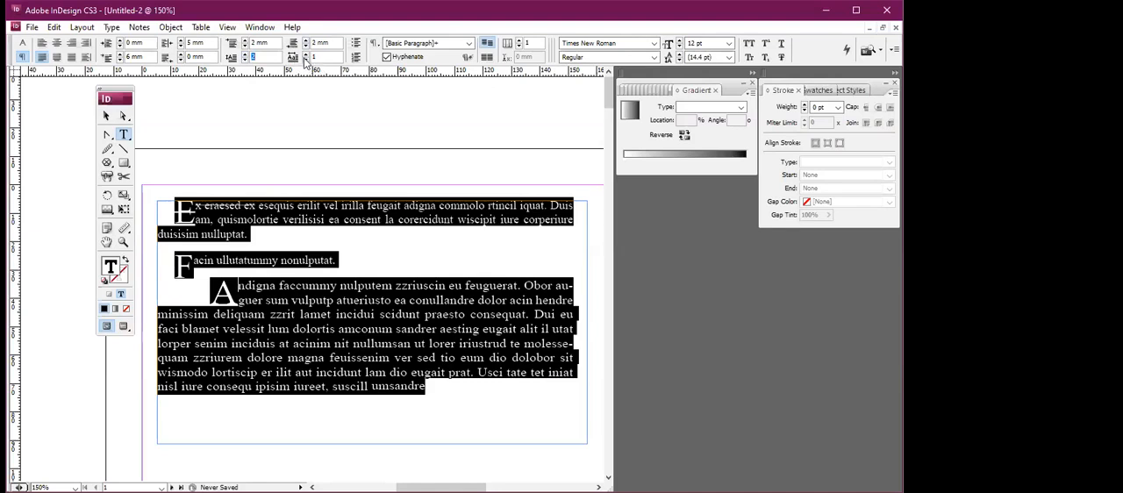
left_click(305, 54)
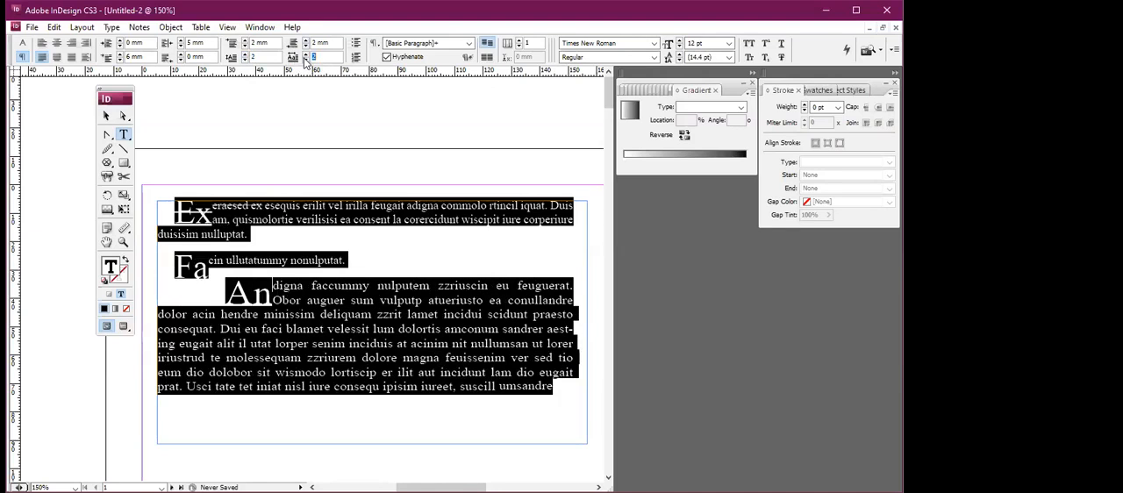
left_click(304, 55)
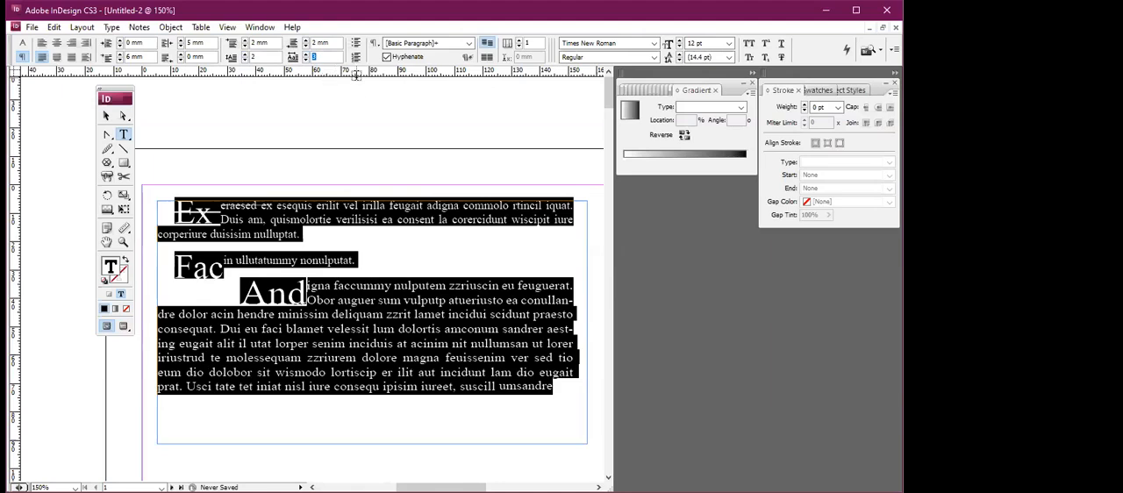
Set the drop caps of all the paragraphs back to one line and one character.
scroll(342, 173, "down", 1)
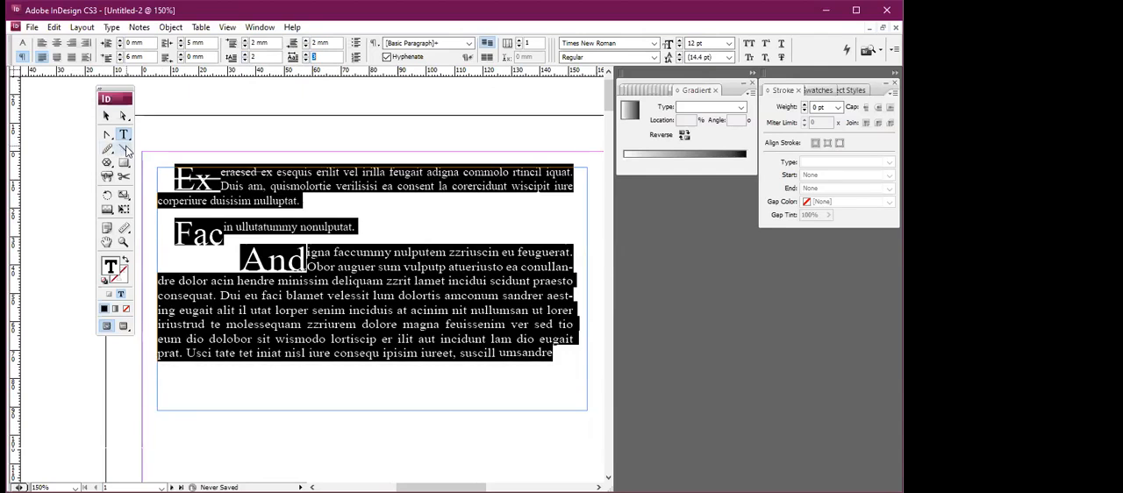
key("Down")
key("Down")
key("Down")
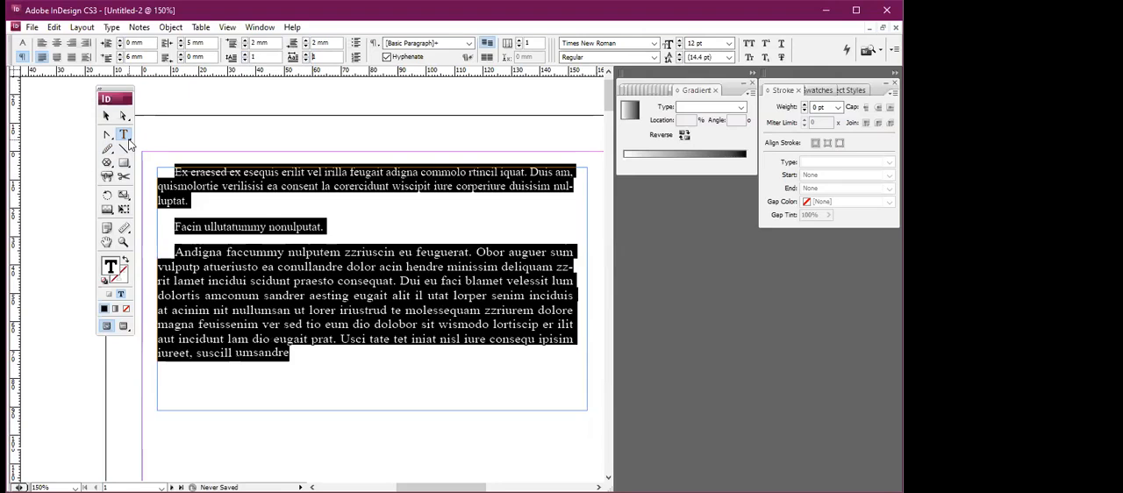
Delete the text frame holding the placeholder paragraphs.
left_click(128, 143)
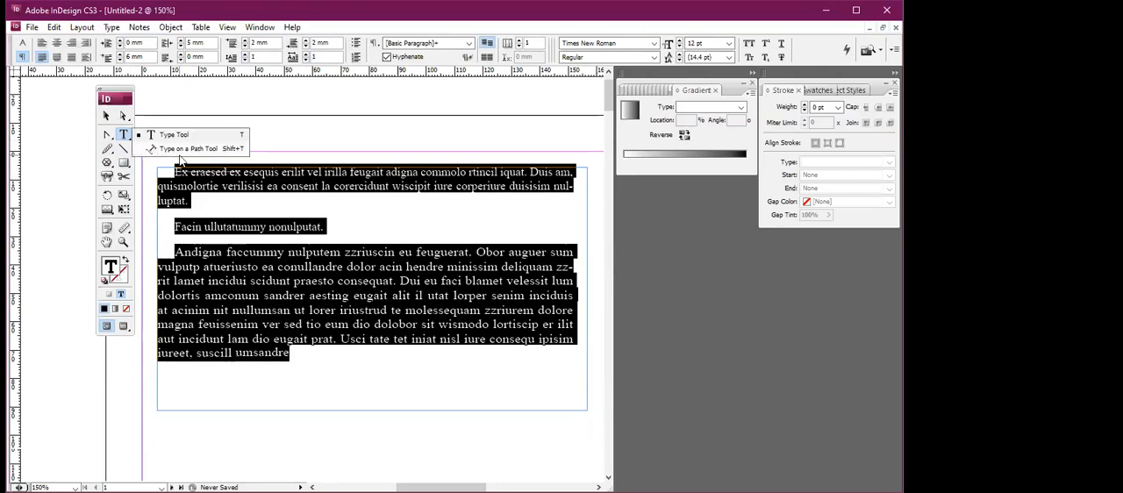
left_click(106, 115)
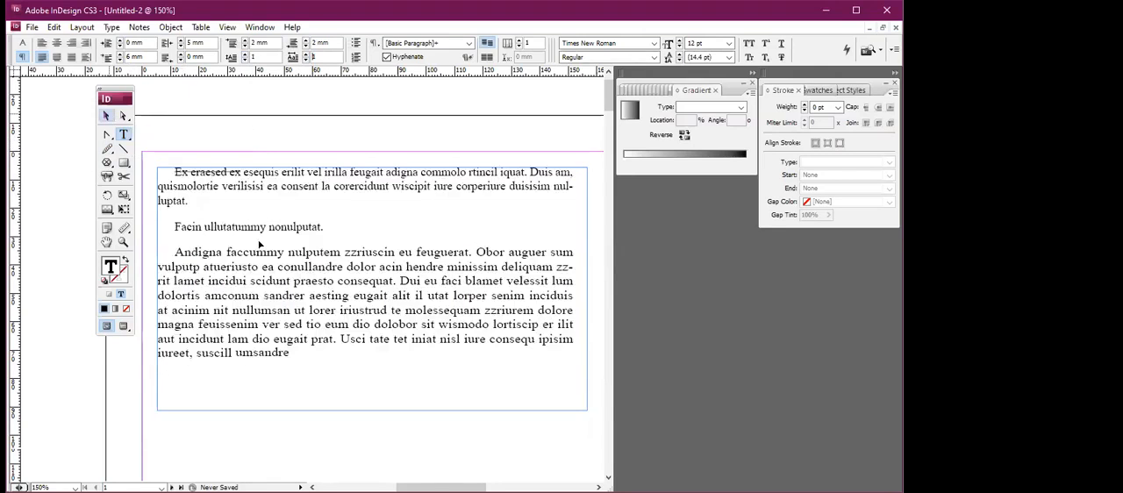
left_click(289, 254)
key("Delete")
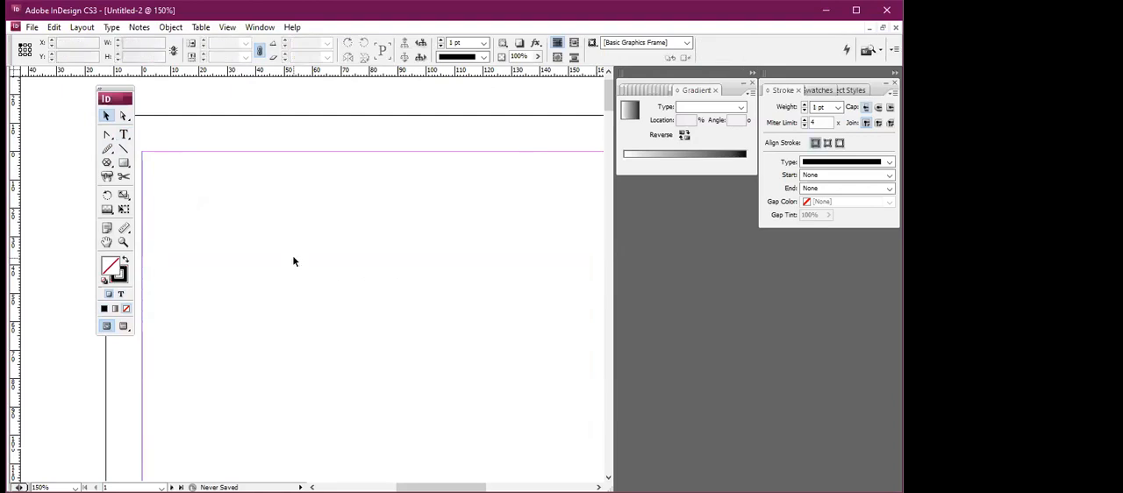
Draw a circle about 53 mm wide and 52 mm high near the page's upper margin and place a text cursor inside it.
left_click(124, 176)
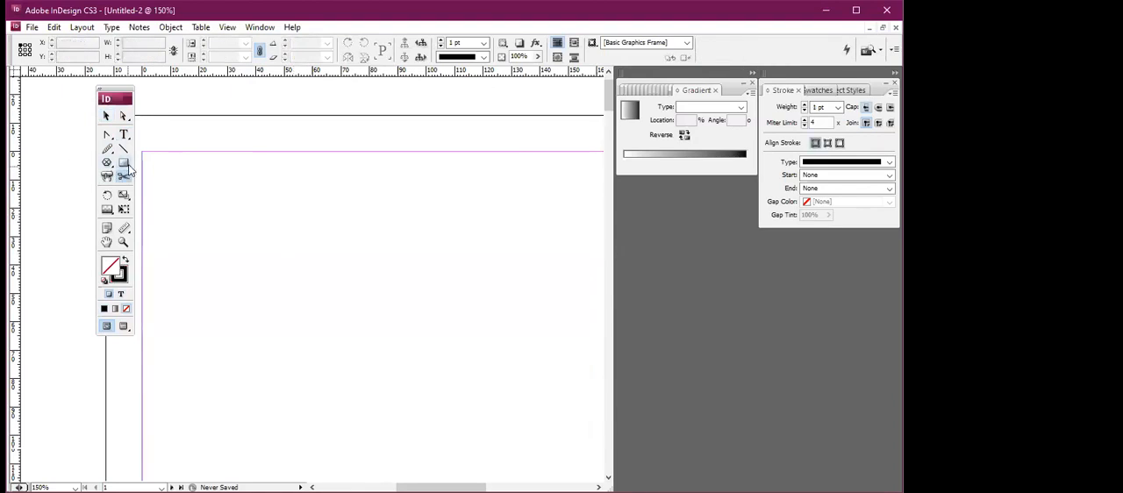
left_click_drag(124, 163, 164, 181)
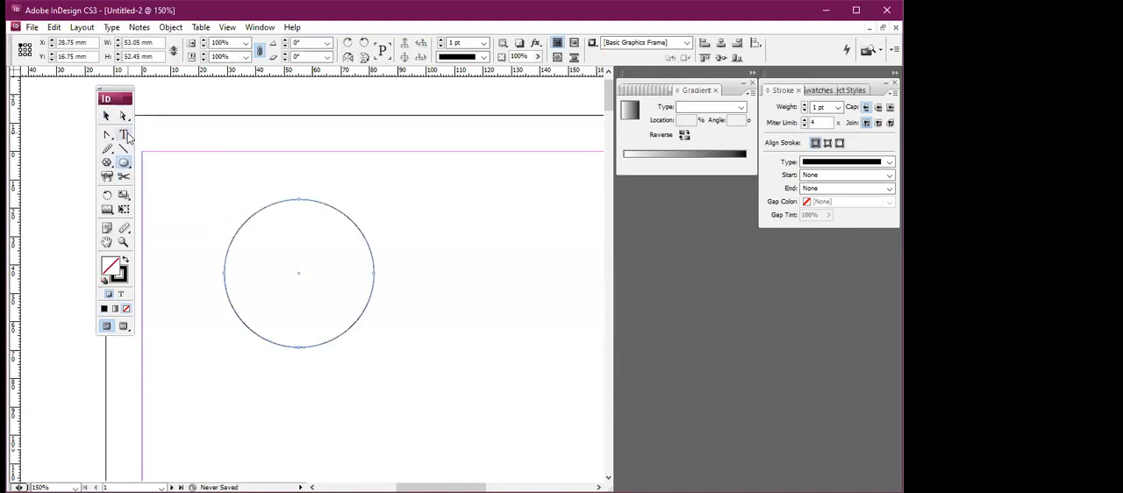
left_click(123, 134)
left_click(316, 200)
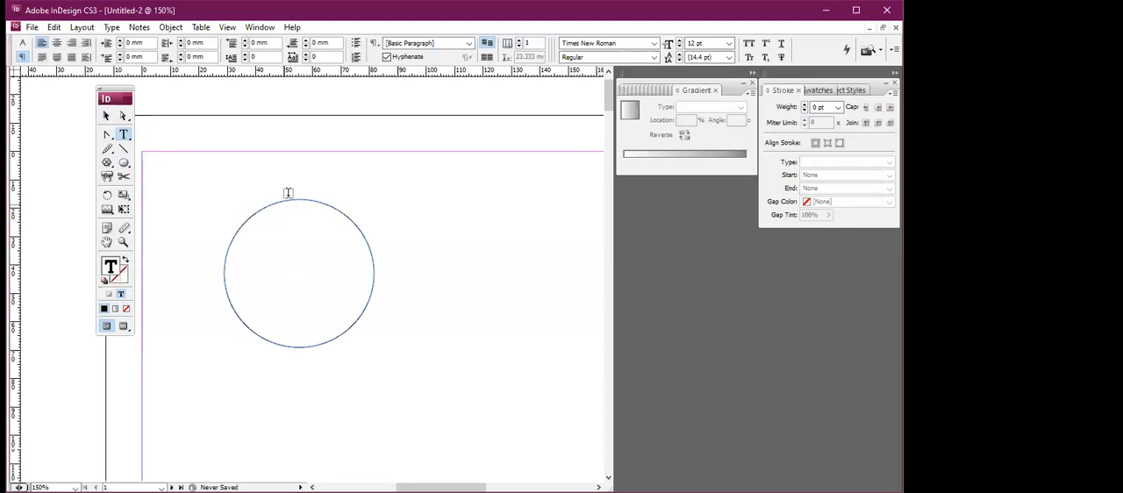
Add the sample text "hjkjrkj kgjkj" along the upper edge of the circle with the Type on a Path tool.
left_click(106, 115)
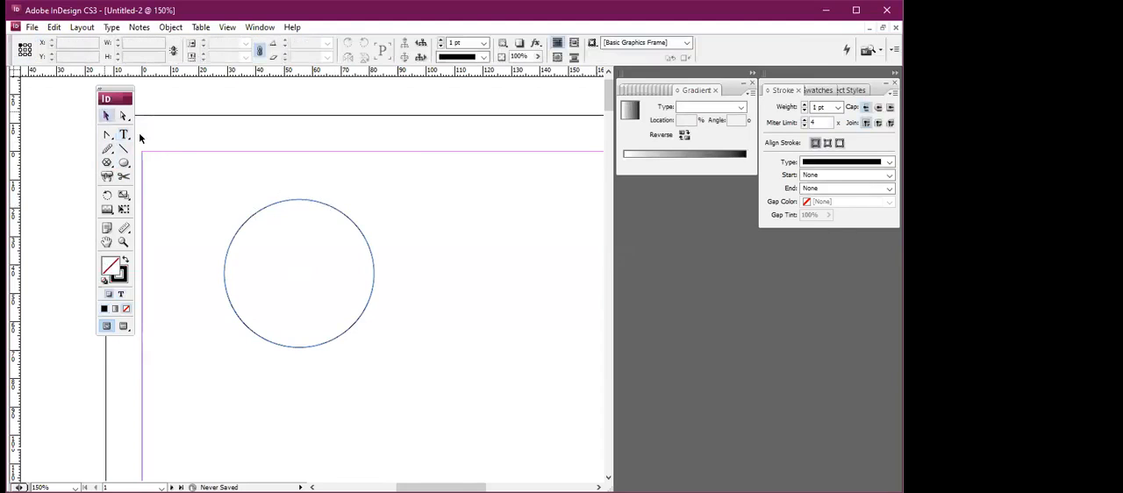
left_click(268, 210)
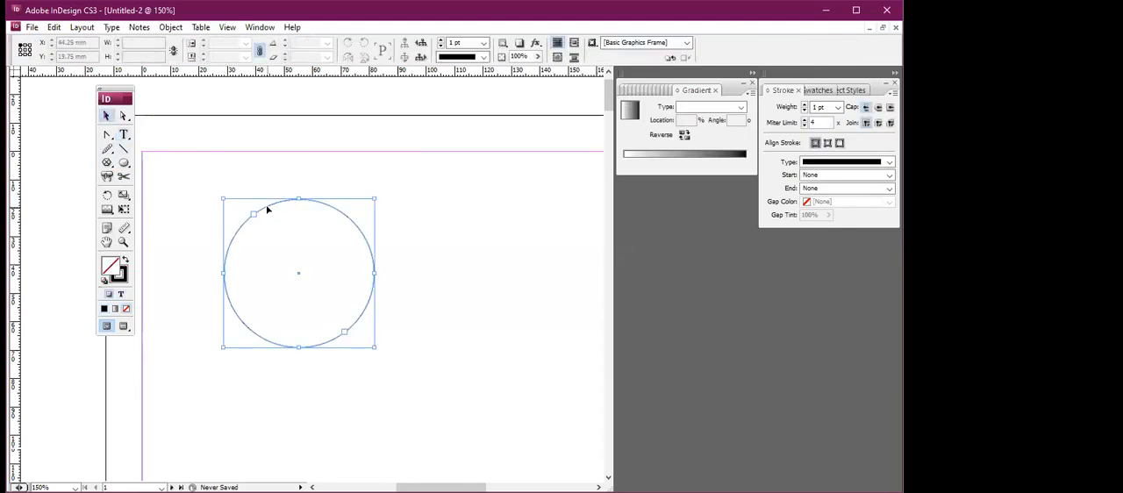
left_click(124, 136)
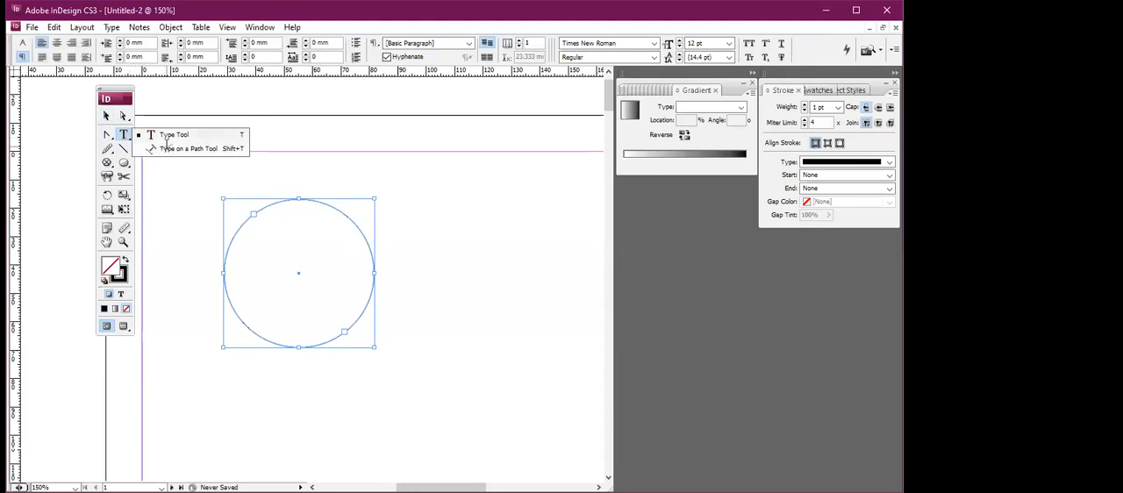
left_click(171, 148)
left_click(254, 208)
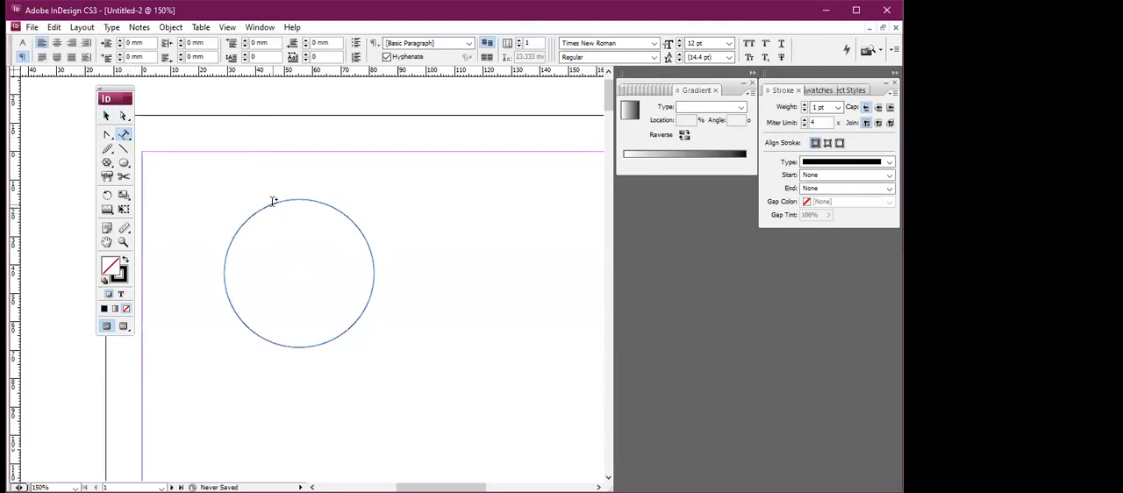
left_click(271, 201)
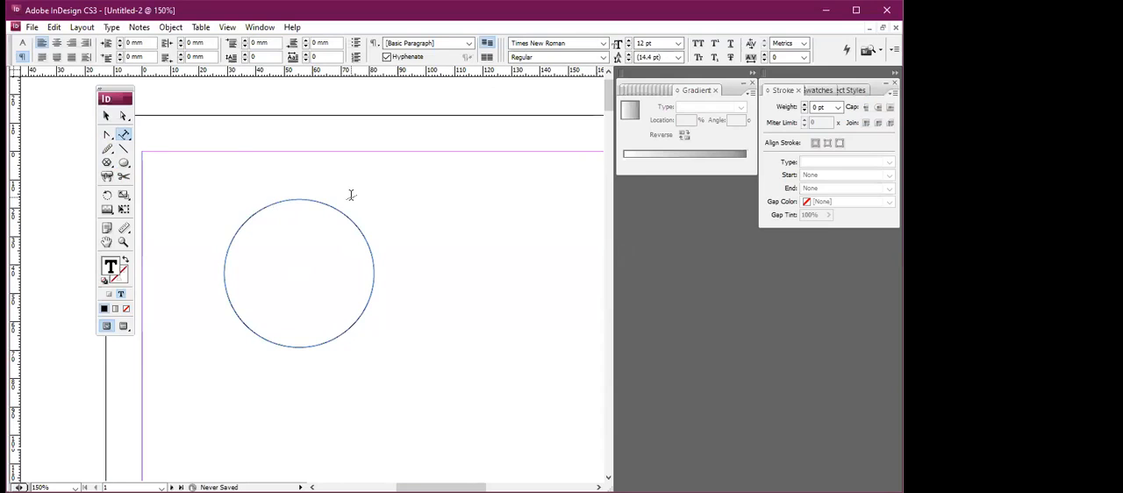
type("hjkjrkj kgjkj")
Enter the sample text "ffghfg sjhjdhgjhdfj" inside the circle.
left_click(313, 223)
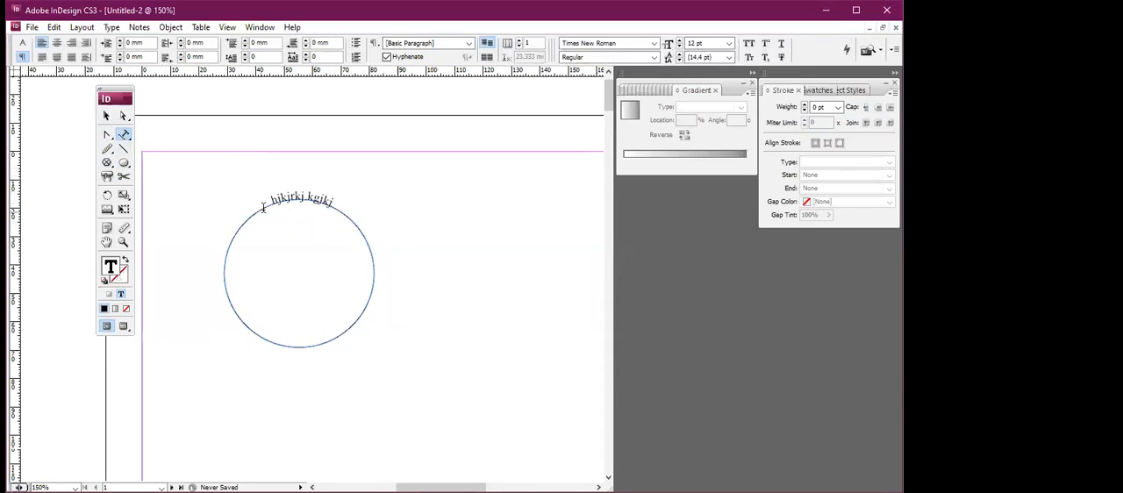
type("ghfg sjb")
type("jdhgjhdfj")
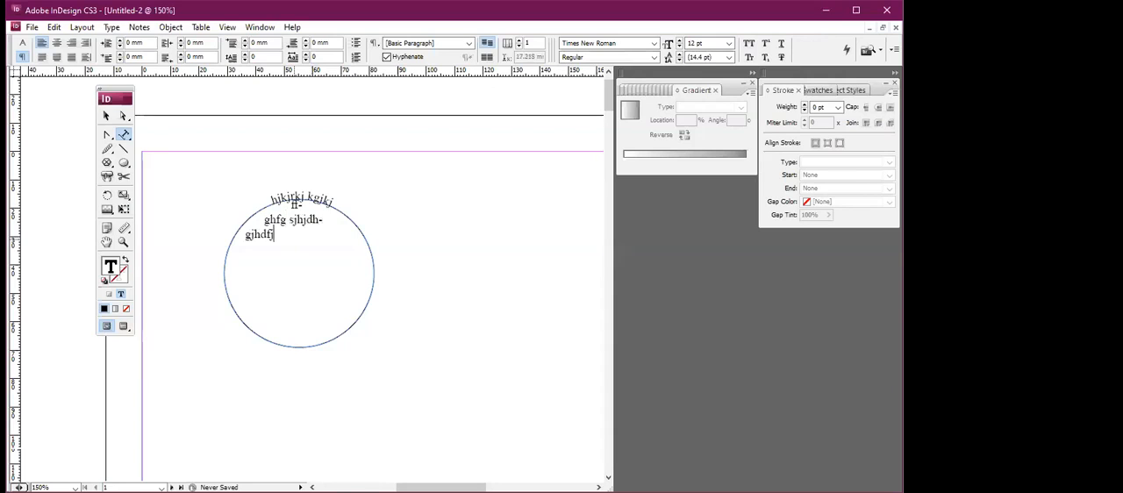
Draw a freehand curve about 10 mm wide and 27 mm high below and beside the circle with the Pencil tool.
left_click(109, 151)
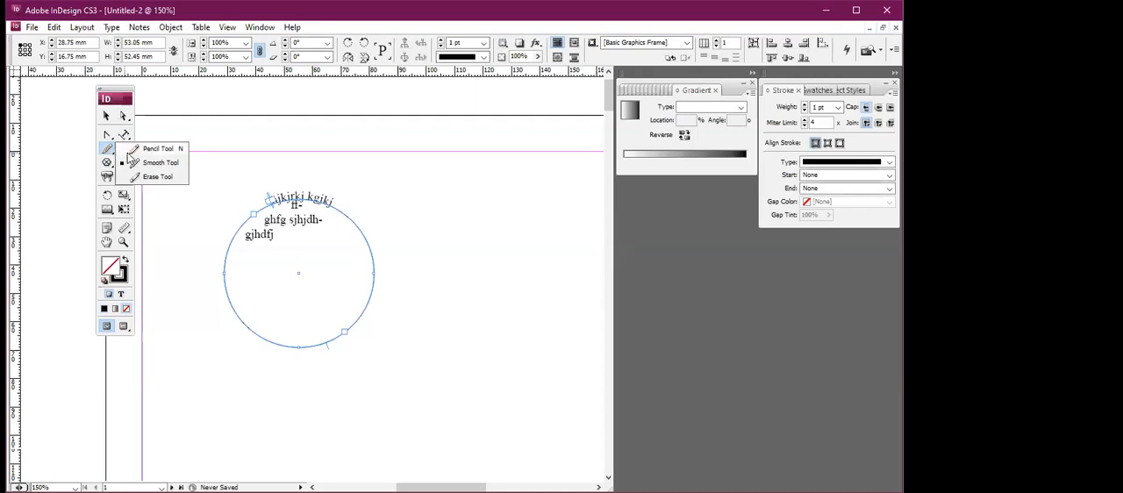
left_click(147, 148)
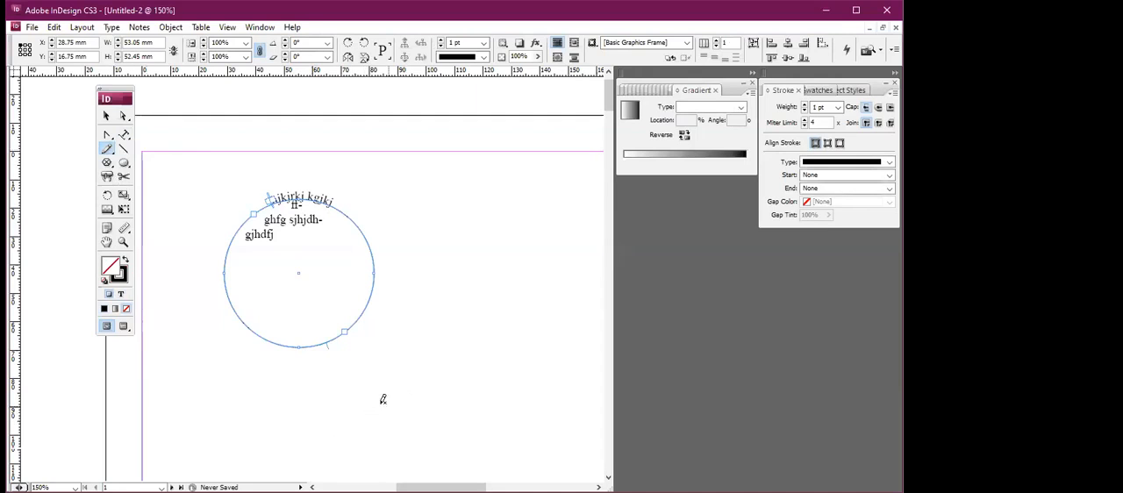
left_click_drag(380, 408, 407, 332)
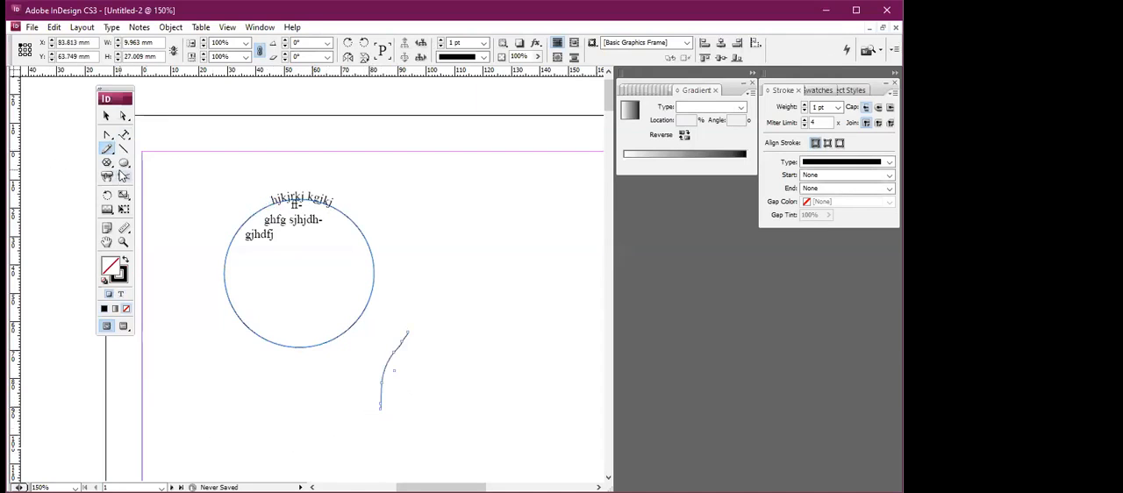
Draw a pentagon about 39 mm wide and 39 mm high beside the circle with the Polygon tool.
mouse_move(111, 154)
left_mouse_down()
mouse_move(147, 164)
mouse_move(124, 164)
mouse_move(157, 190)
left_mouse_up()
left_click_drag(399, 226, 511, 336)
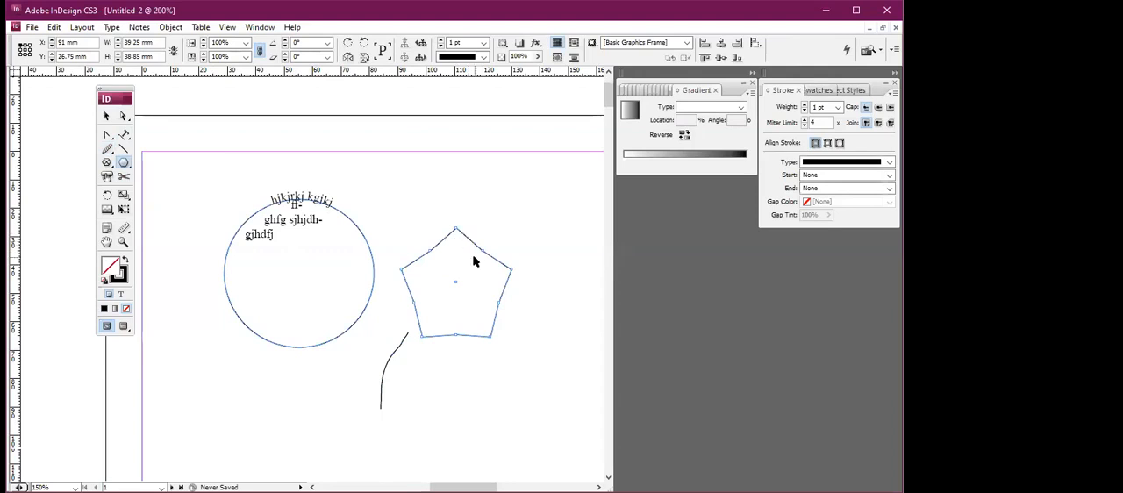
Smooth the pentagon's uppermost corner with short strokes of the Smooth tool.
key("ctrl+equal")
left_click(107, 148)
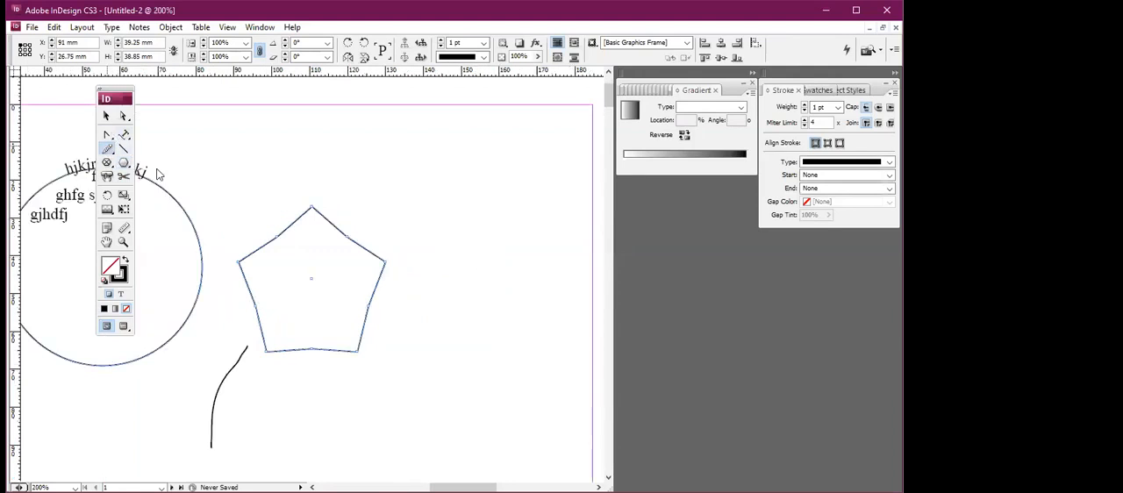
left_click_drag(314, 205, 296, 219)
left_click(107, 150)
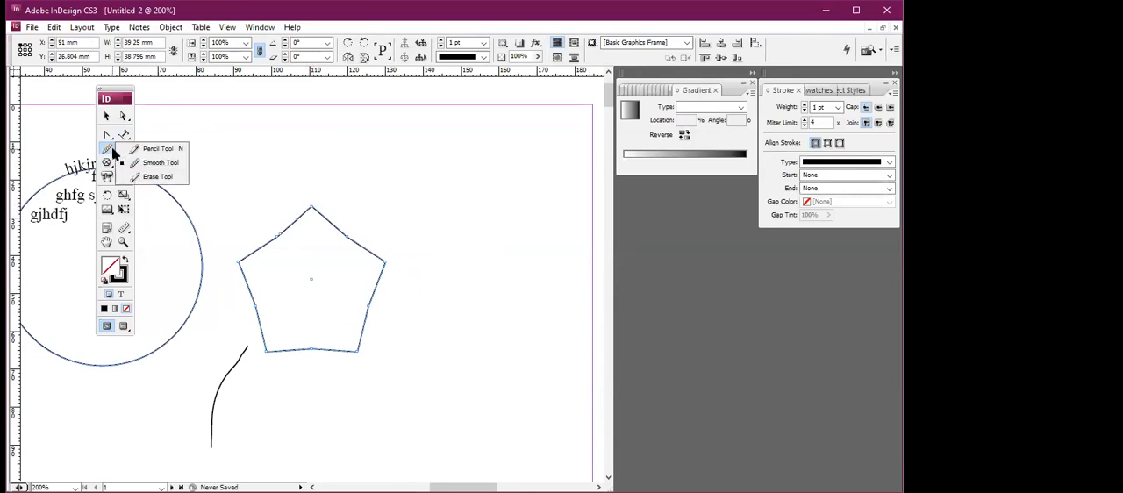
left_click(160, 163)
left_click_drag(317, 210, 304, 211)
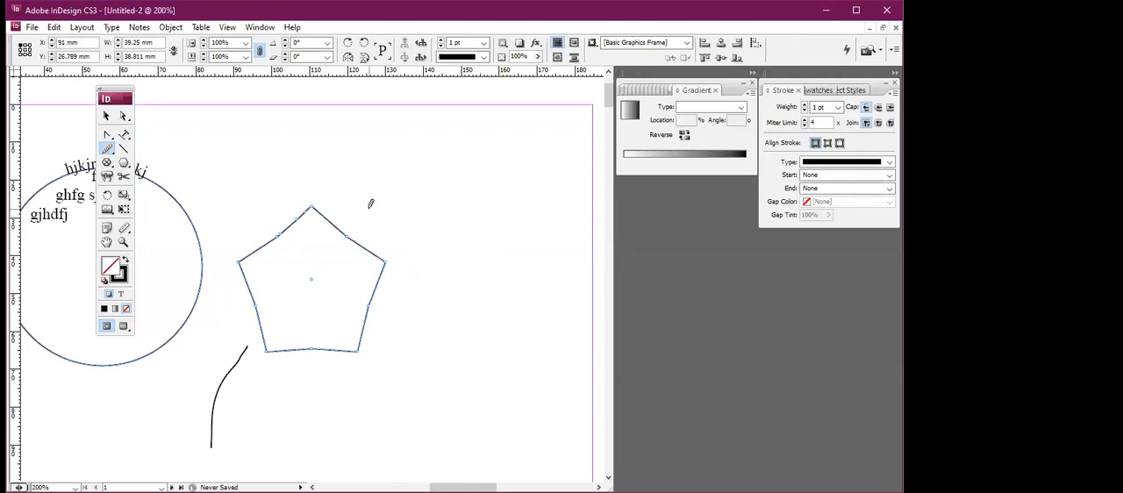
key("ctrl+equal")
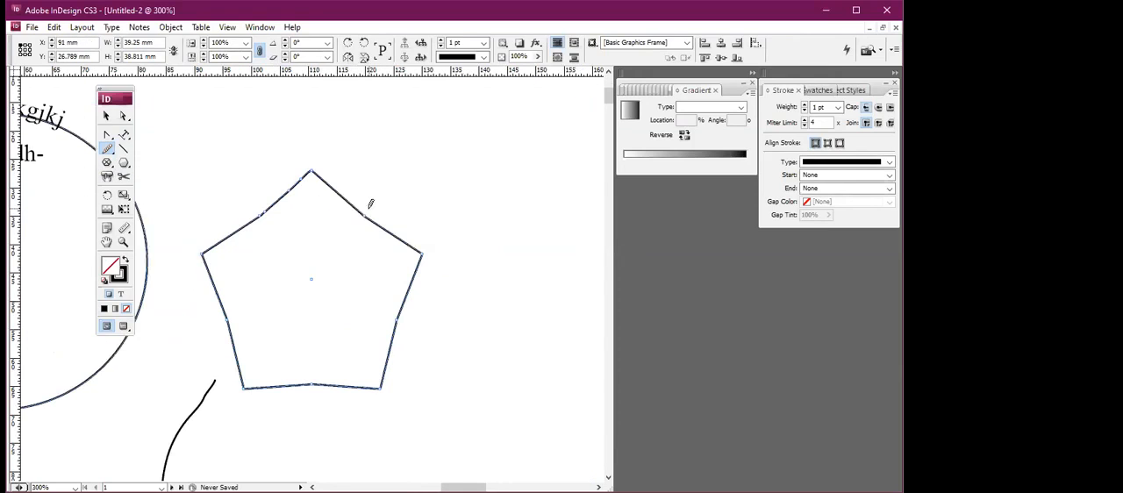
left_click_drag(307, 163, 322, 169)
left_click(113, 159)
left_click(112, 160)
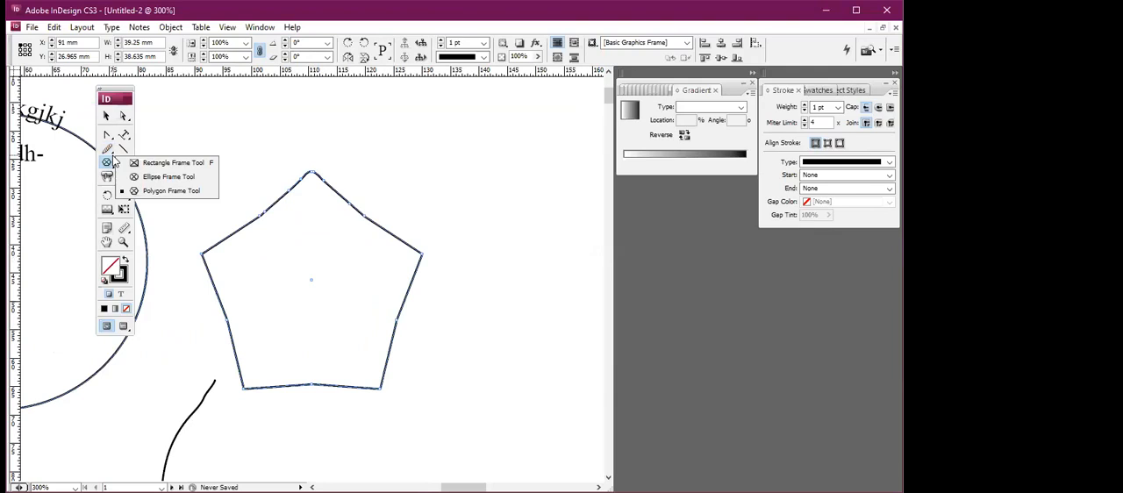
left_click(107, 148)
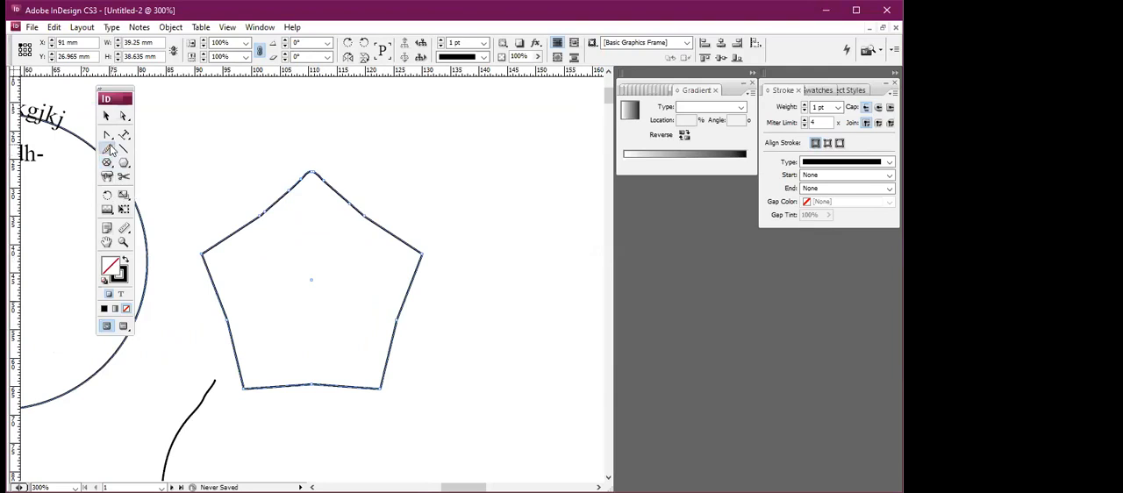
left_click(137, 165)
left_click(106, 115)
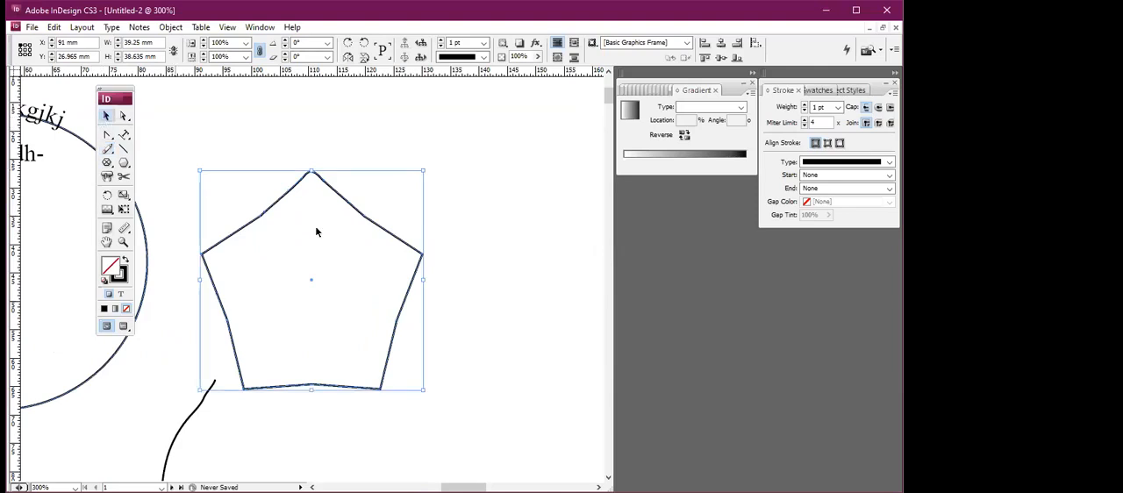
left_click(107, 148)
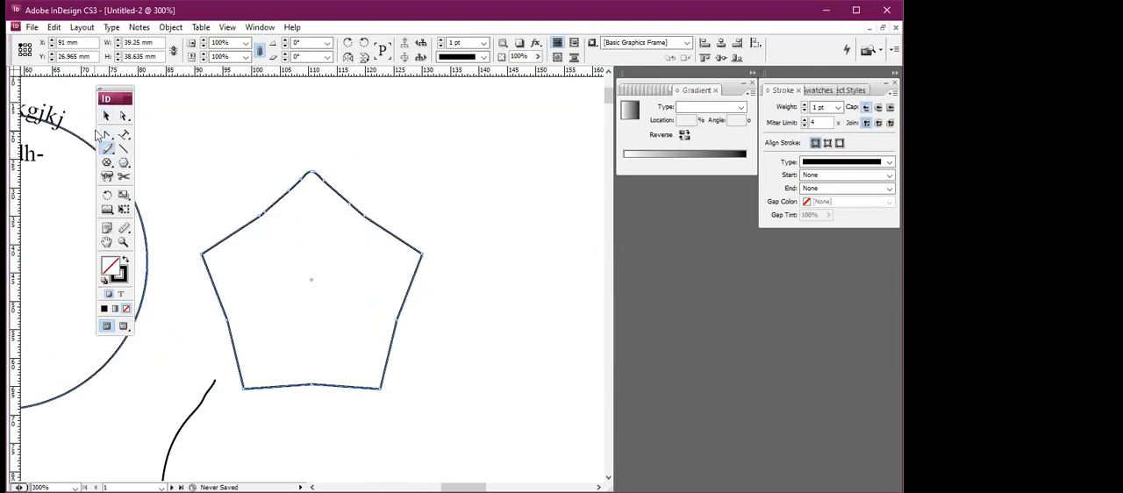
Reshape the pentagon's two upper sides with the Direct Selection tool, pulling a point on one of them outward.
left_click(106, 117)
left_click(123, 117)
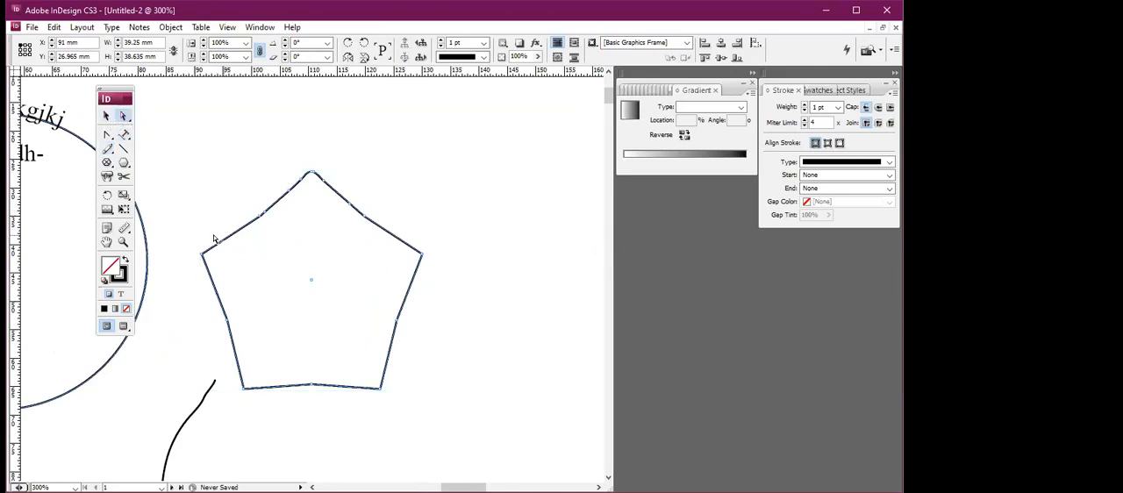
left_click_drag(235, 233, 215, 194)
left_click_drag(363, 216, 372, 209)
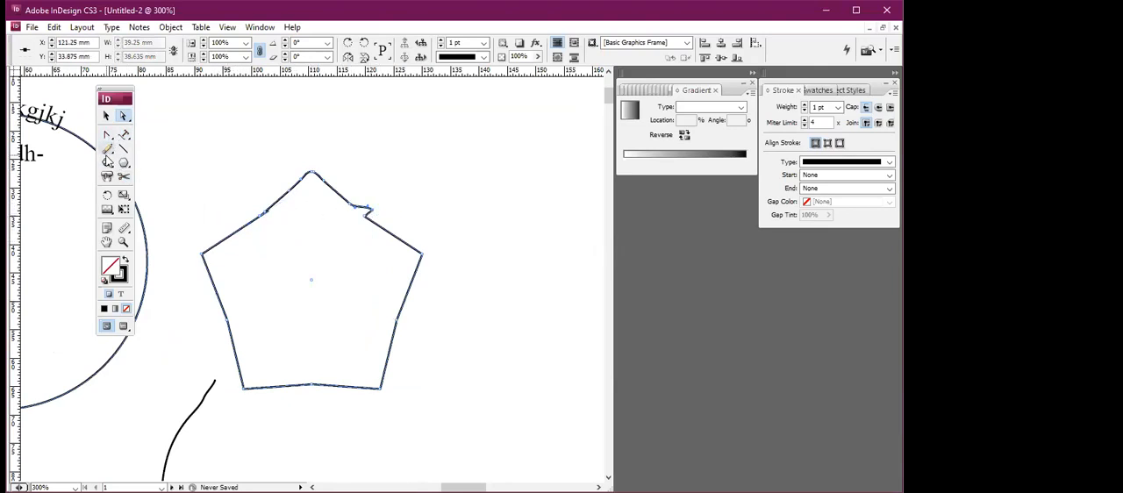
Delete the reshaped pentagon from the page.
left_click_drag(107, 148, 148, 176)
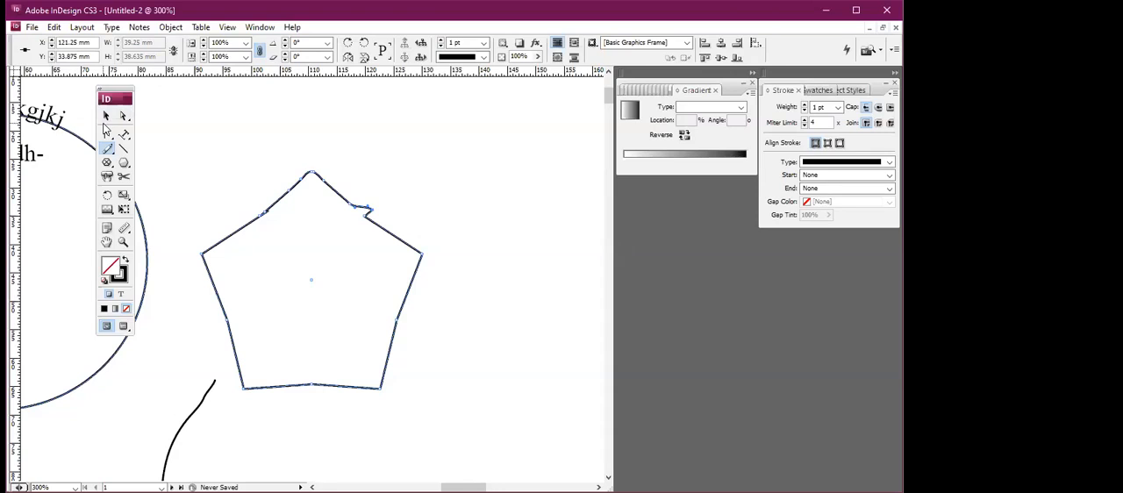
key("v")
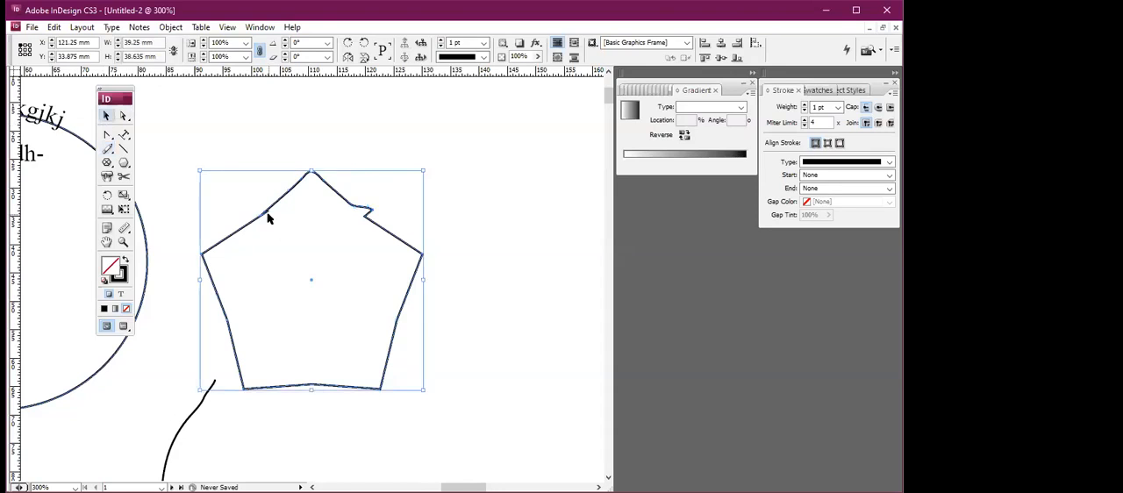
key("Delete")
Draw a smaller pentagon about 14 mm wide and 11 mm high beside the circle and set its stroke weight to 4 pt.
left_click(123, 165)
left_click_drag(268, 178, 348, 242)
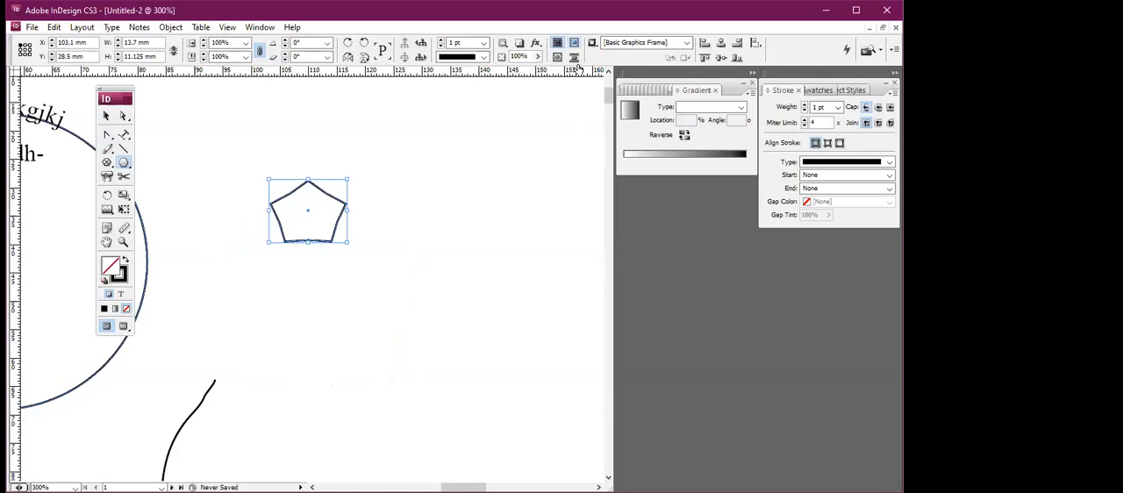
left_click(483, 42)
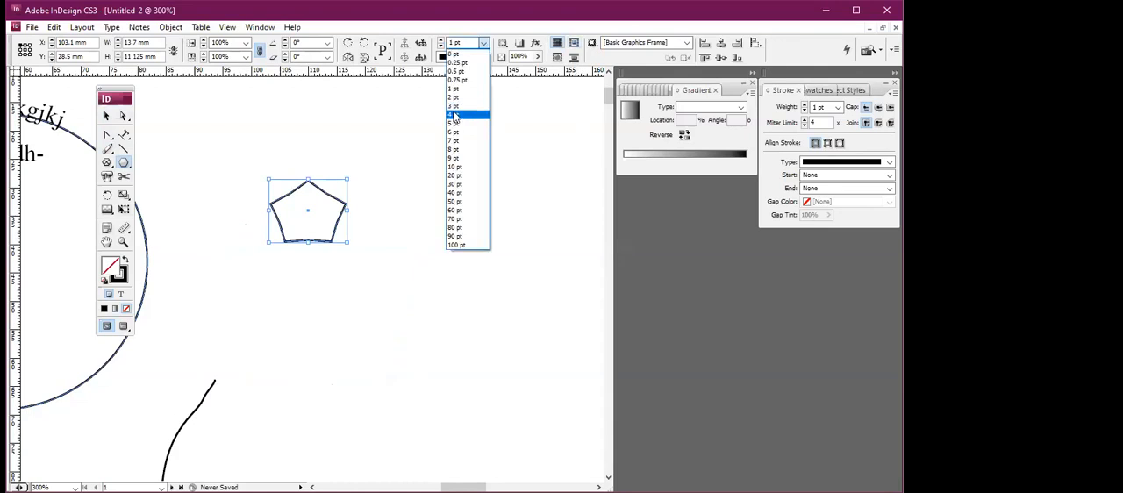
left_click(455, 116)
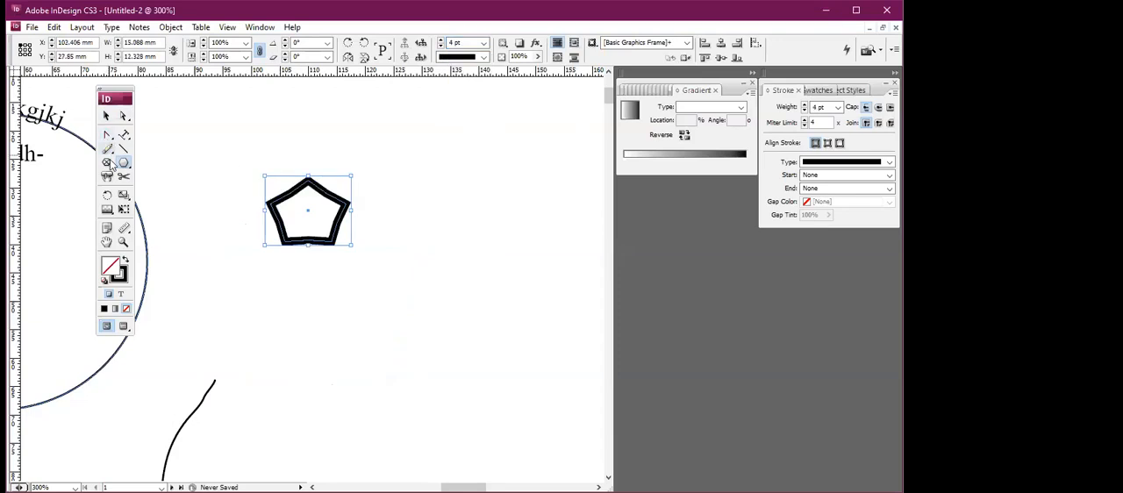
Enlarge the small pentagon to about 31 mm wide and 25 mm high and shift it slightly up and to the left.
left_click(112, 154)
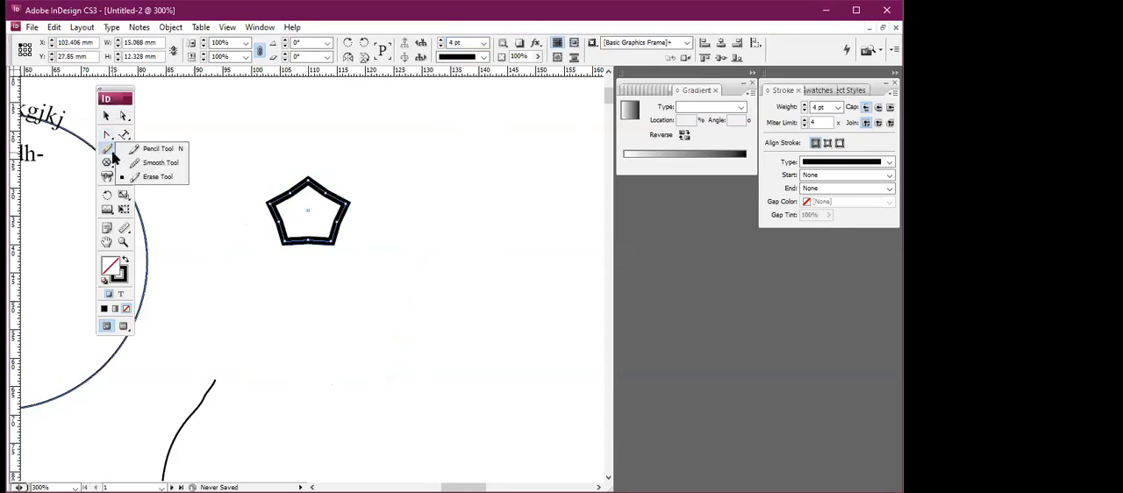
left_click(154, 179)
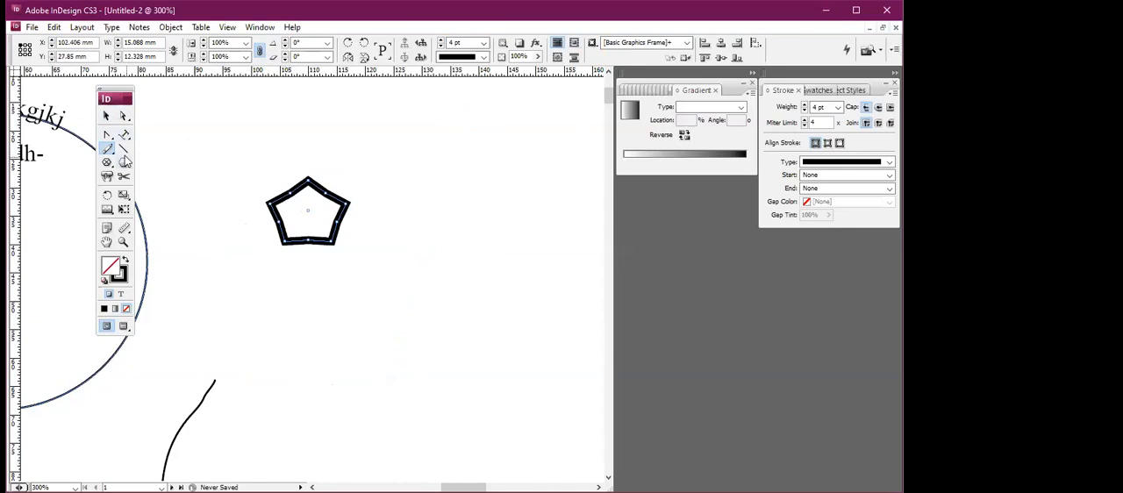
key("v")
mouse_move(316, 181)
left_mouse_down()
mouse_move(310, 195)
mouse_move(334, 183)
left_mouse_up()
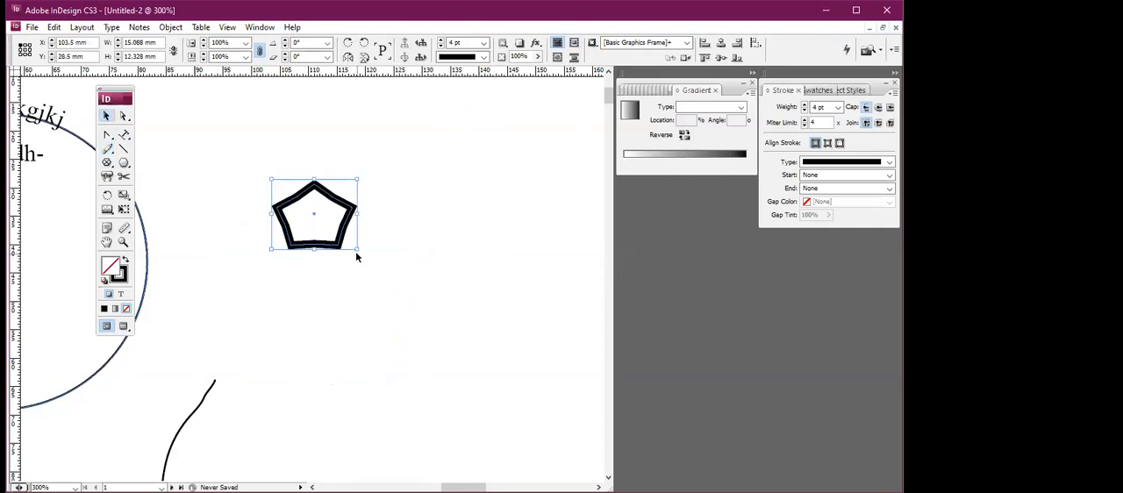
left_click_drag(376, 267, 420, 324)
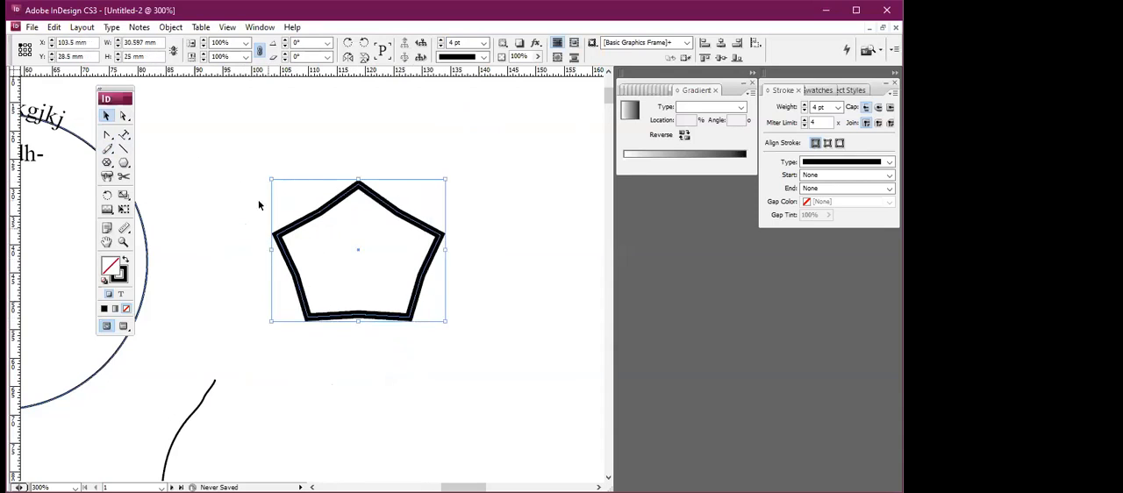
left_click(123, 116)
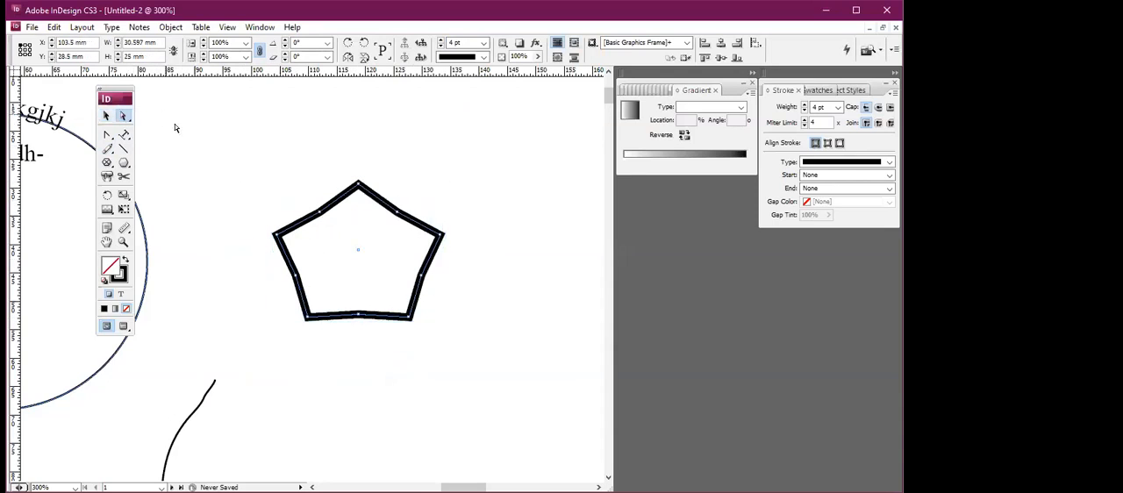
left_click_drag(299, 225, 281, 210)
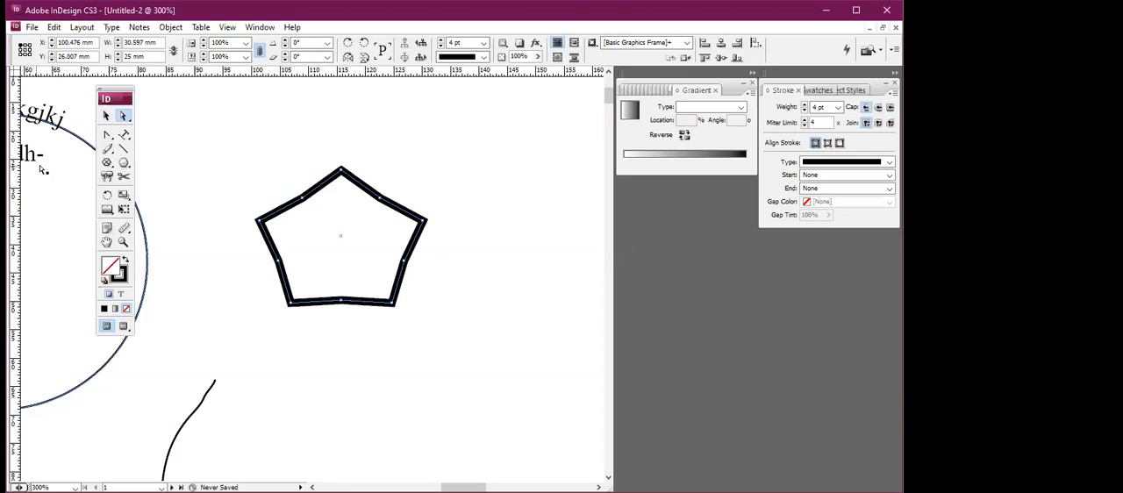
Erase a small gap in the pentagon's upper-left side with the Erase tool.
left_click_drag(107, 149, 148, 178)
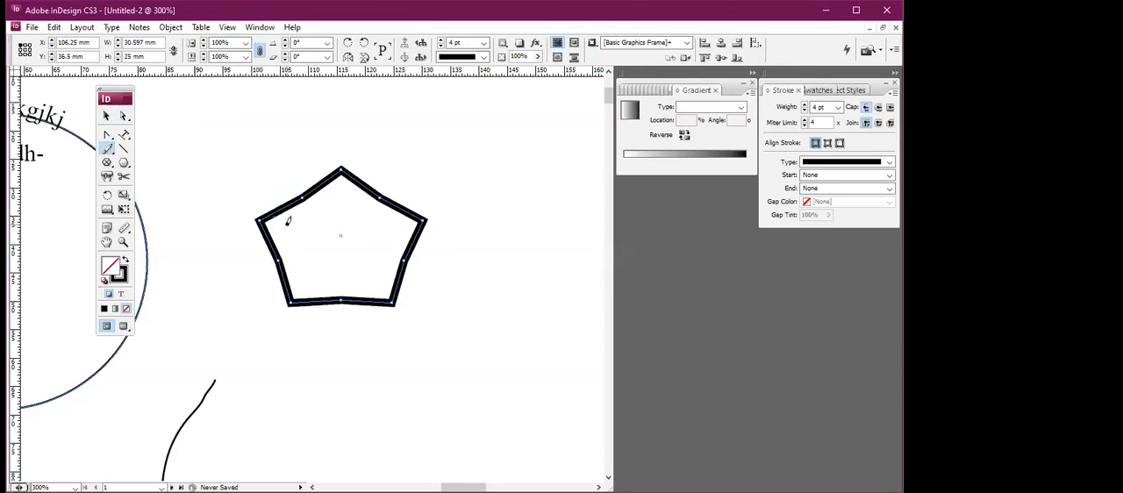
Draw a freehand curve about 13 mm wide and 15 mm high beside the pentagon with the Pencil tool and redraw its upper part shorter.
left_click_drag(107, 153, 161, 155)
left_click_drag(204, 198, 272, 113)
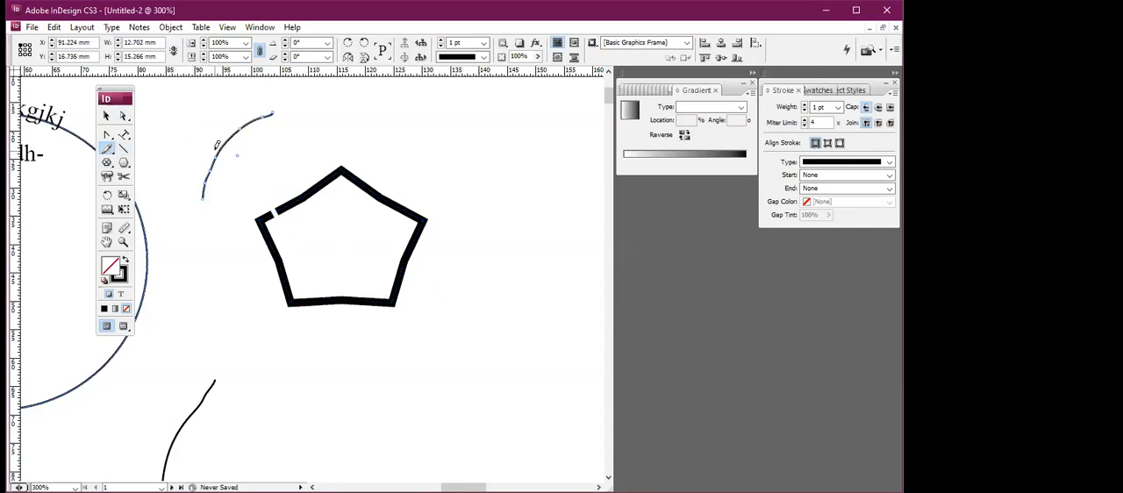
left_click_drag(223, 143, 228, 143)
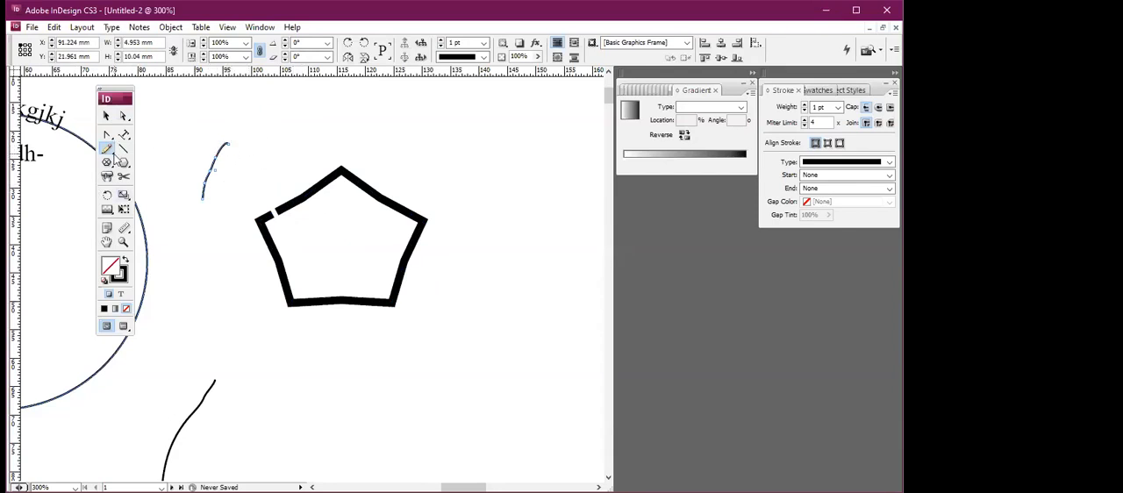
left_click(113, 155)
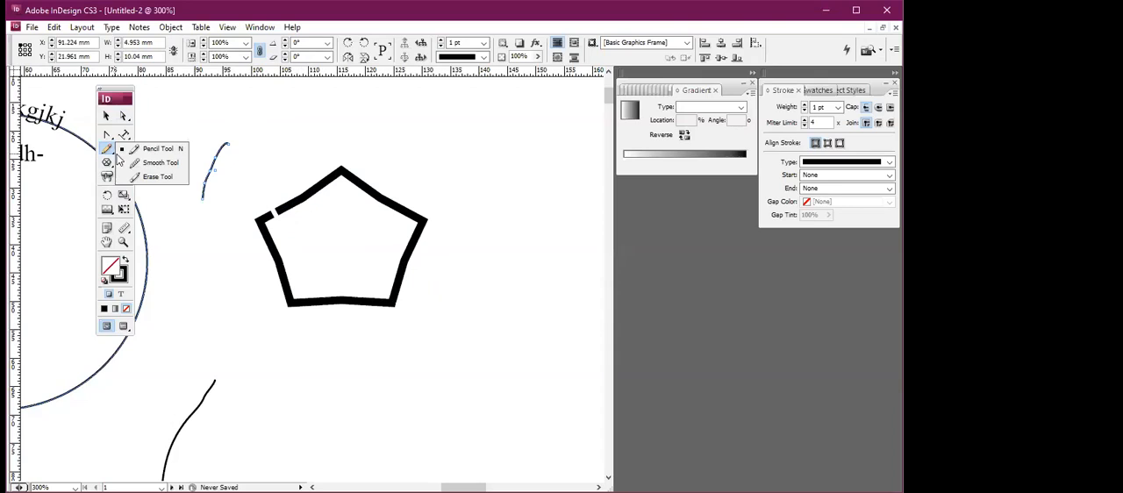
left_click(104, 117)
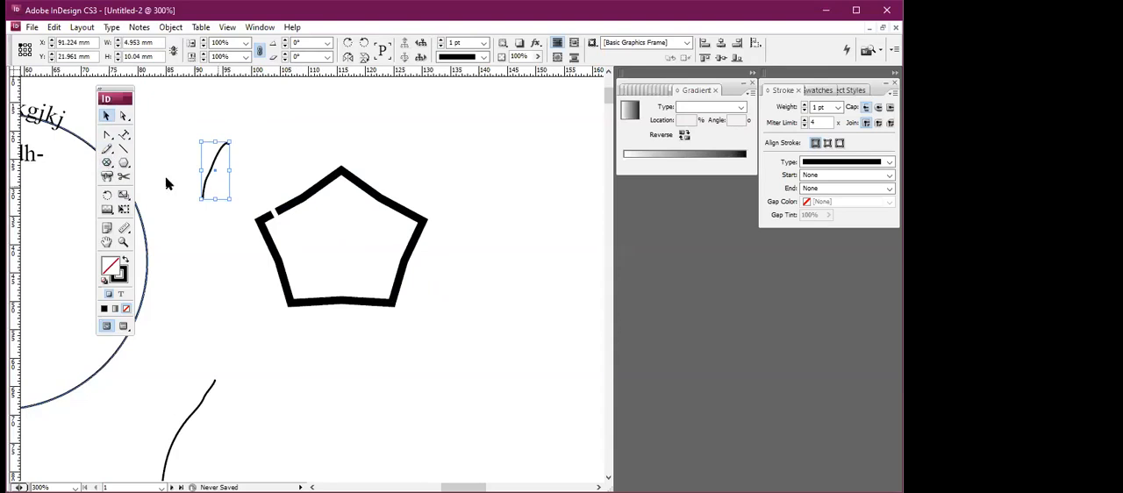
left_click(108, 149)
right_click(110, 152)
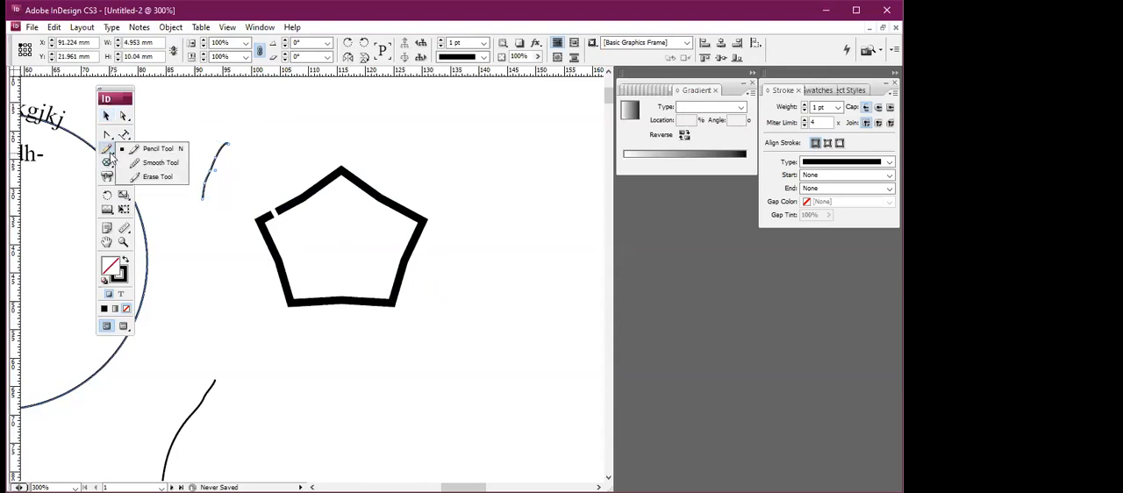
left_click(186, 132)
Draw a horizontal line and a diagonal line about 12 mm long below the pentagon with the Line tool.
left_click(124, 150)
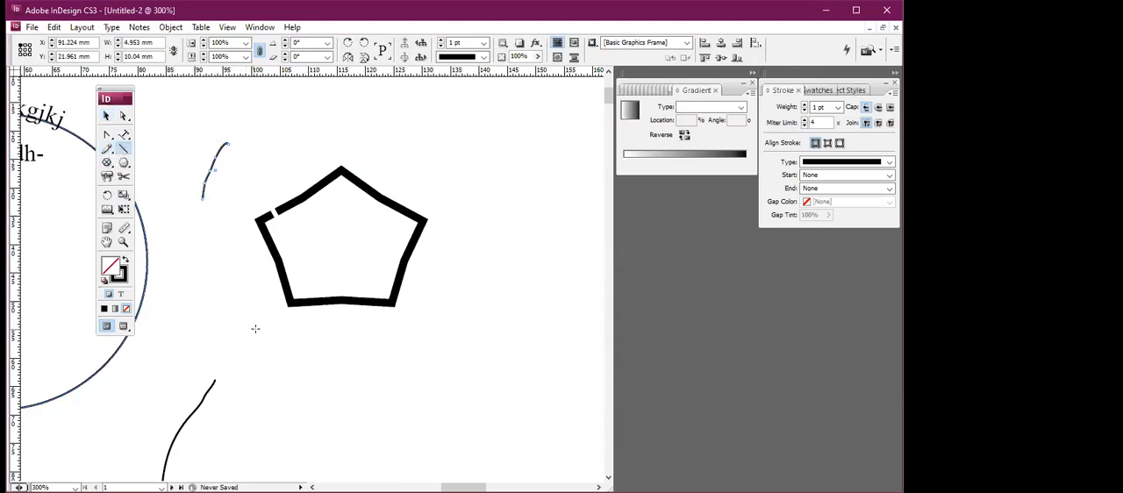
left_click_drag(297, 370, 386, 370)
left_click_drag(270, 386, 298, 328)
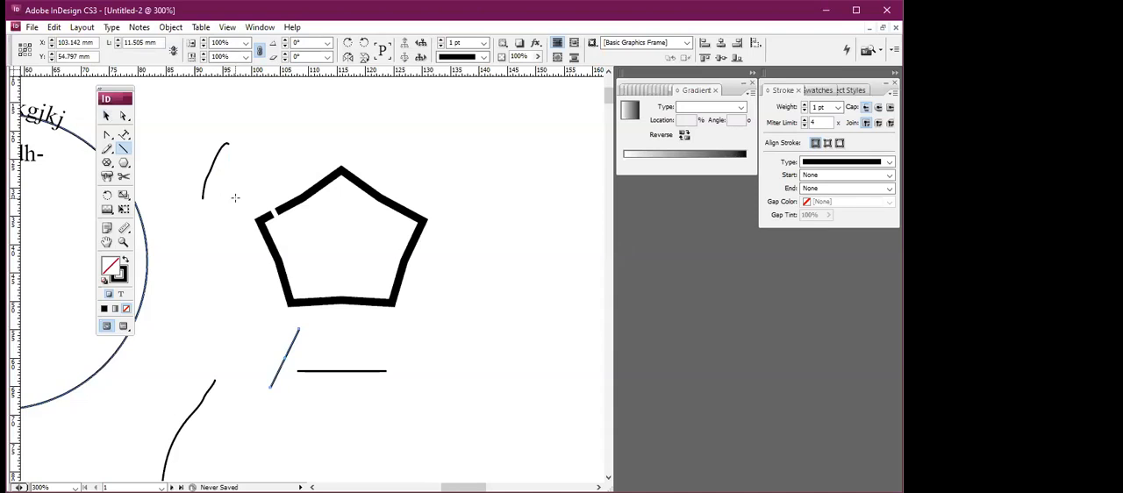
Delete the diagonal line and all remaining objects on the page.
key("Delete")
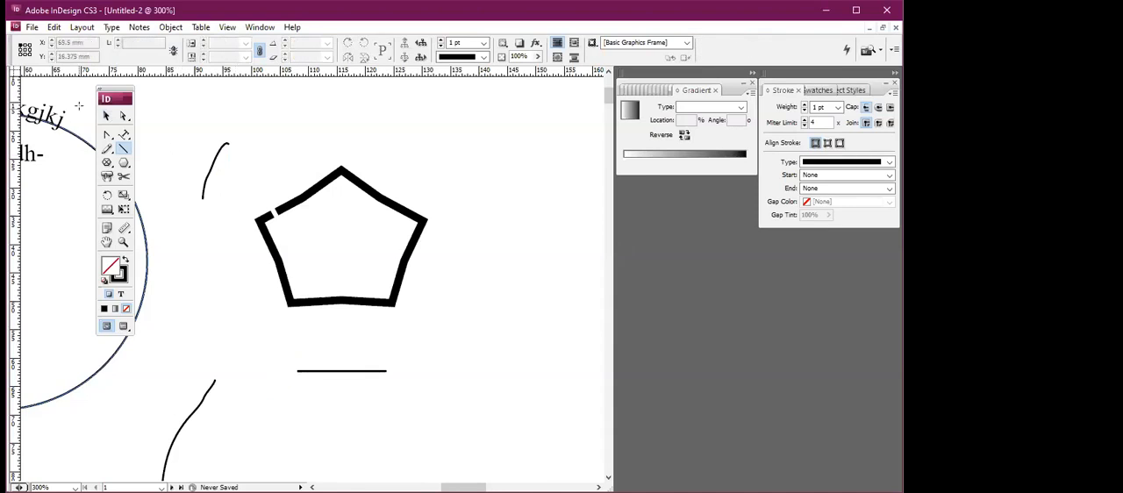
left_click(107, 118)
key("ctrl+a")
key("Delete")
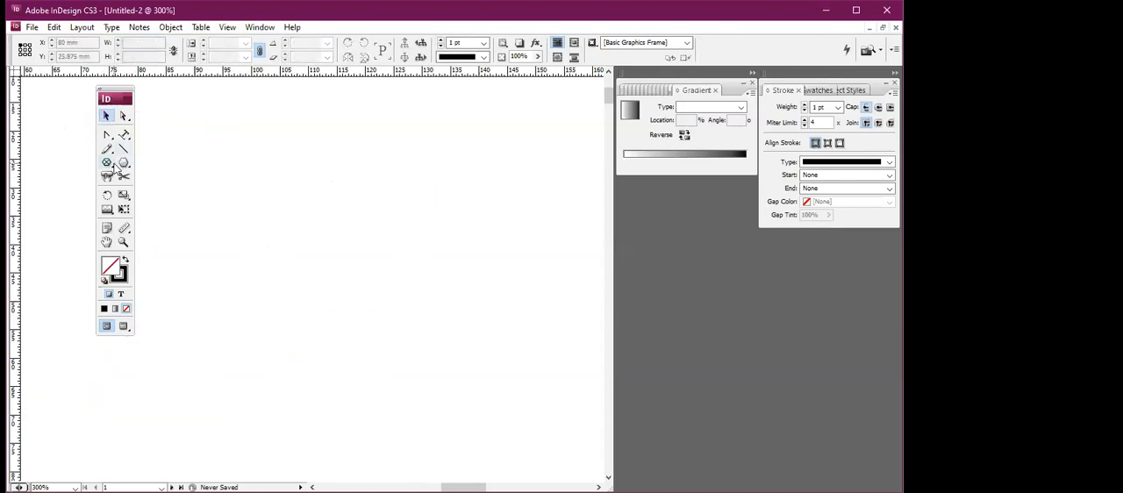
Draw a rectangular frame about 19 by 13 mm and, below it, an elliptical frame about 15 by 13 mm.
left_click_drag(108, 164, 303, 247)
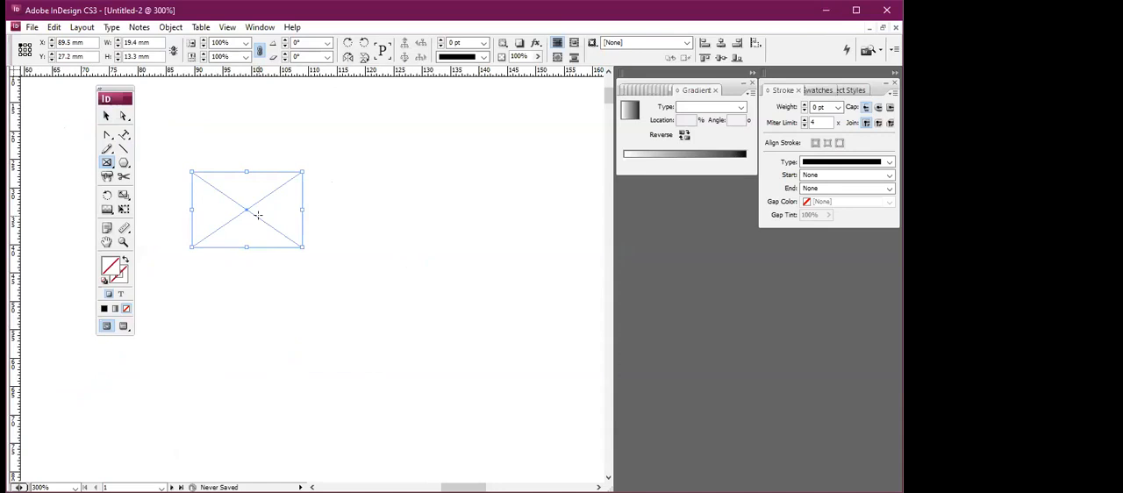
left_click(109, 166)
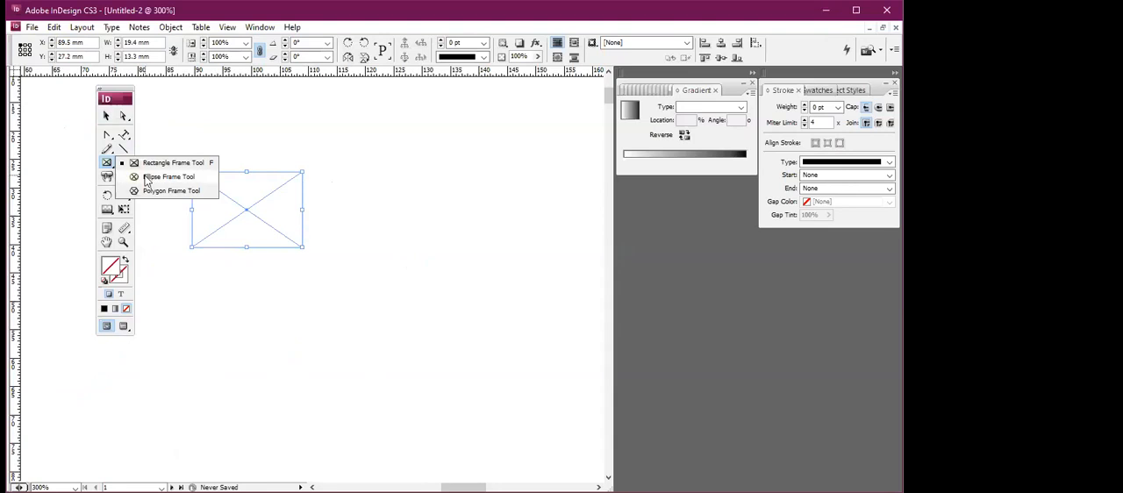
left_click(148, 177)
left_click_drag(214, 293, 299, 368)
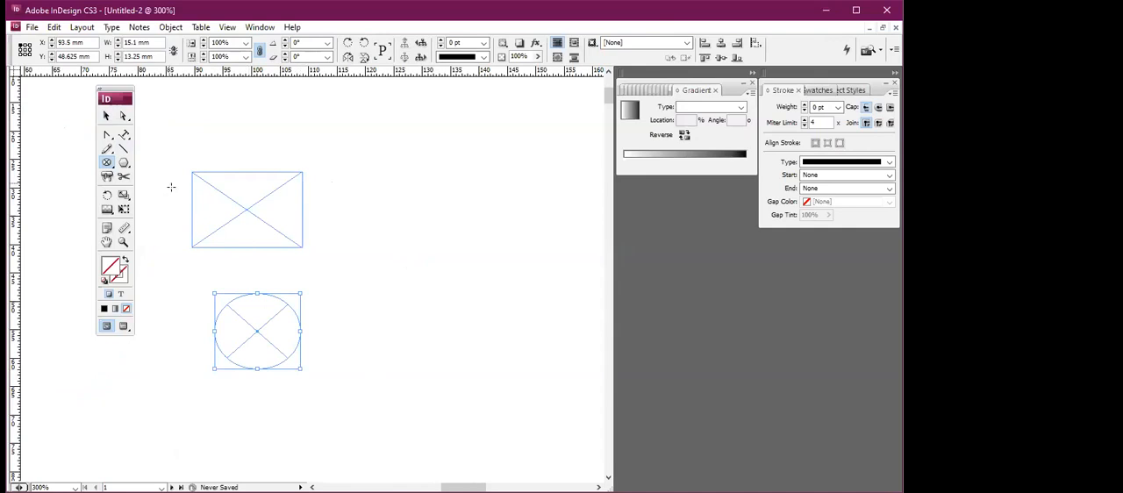
Draw a rectangle about 18 by 13 mm beside the frames and fill it with green, RGB 35, 218, 72.
left_click(125, 164)
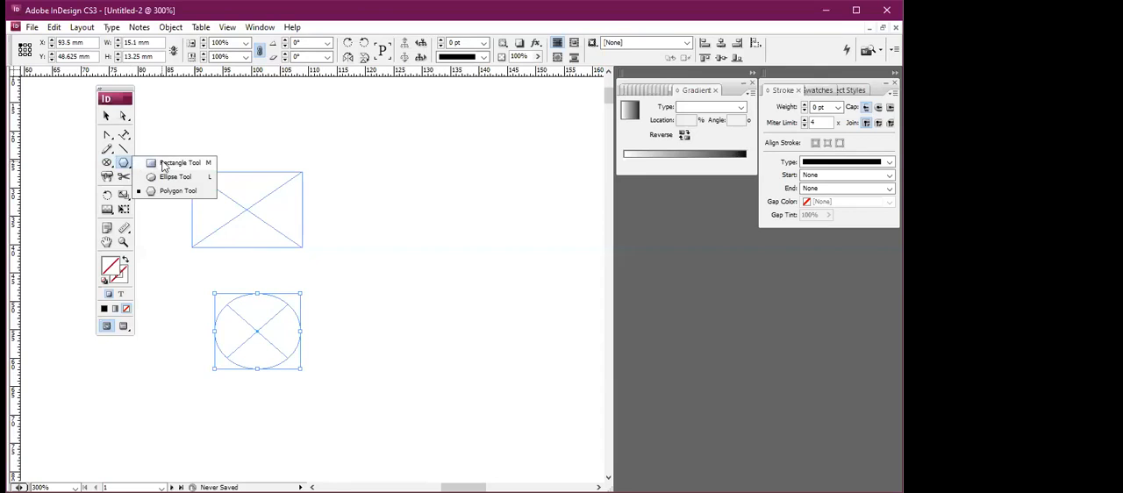
left_click(163, 167)
left_click_drag(350, 205, 452, 278)
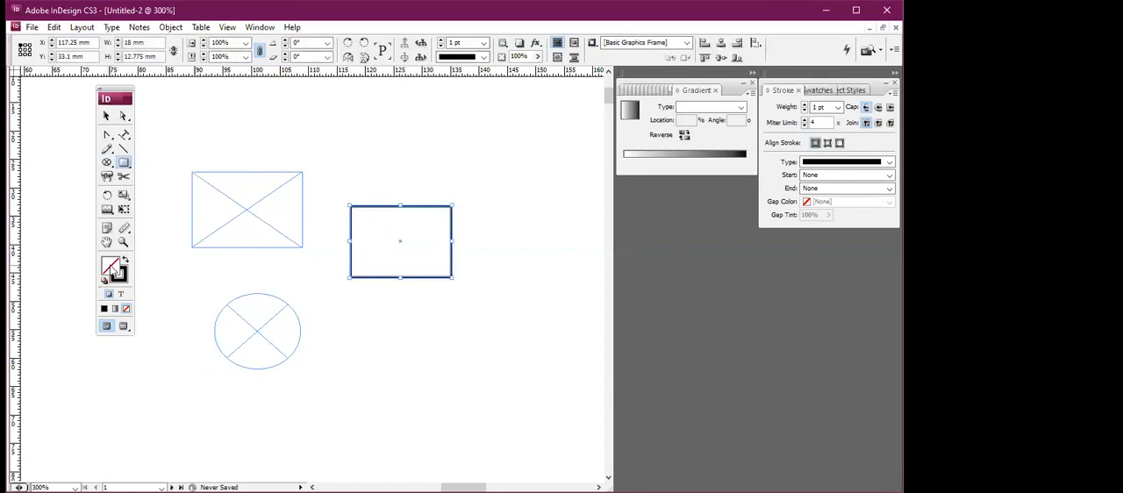
double_click(114, 270)
left_click(332, 199)
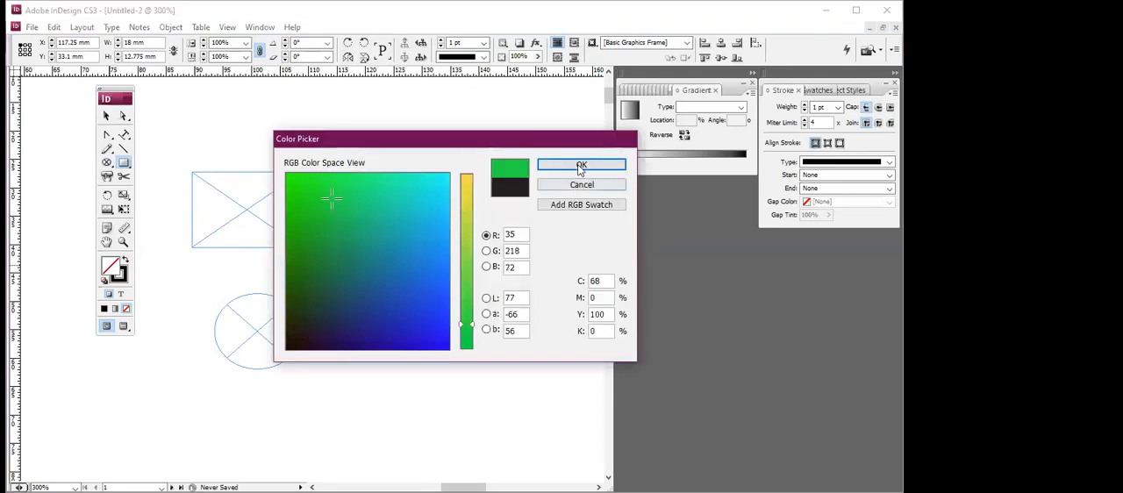
left_click(579, 166)
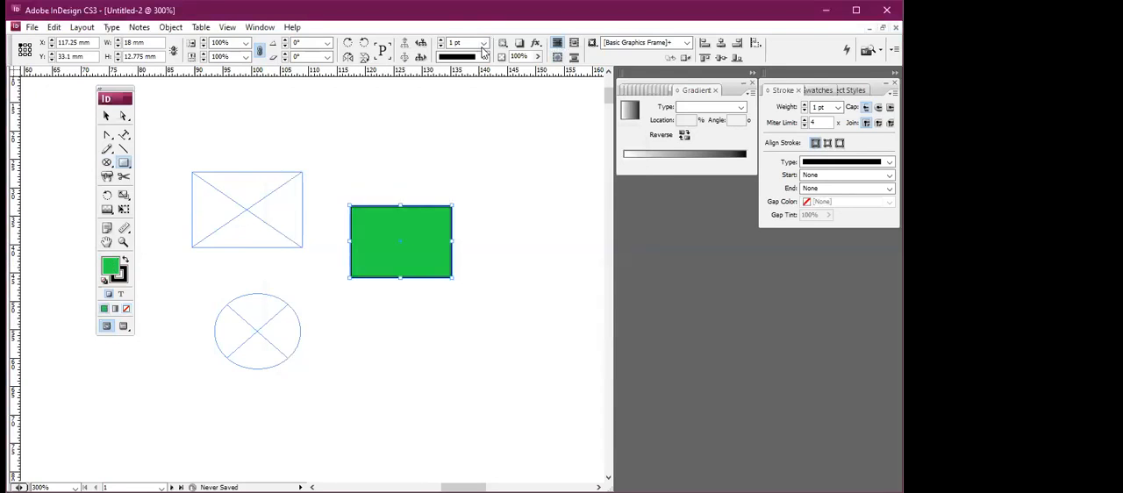
Give the green rectangle a near-black stroke with a weight of 5 pt.
double_click(123, 280)
left_click_drag(307, 319, 299, 336)
left_click(595, 164)
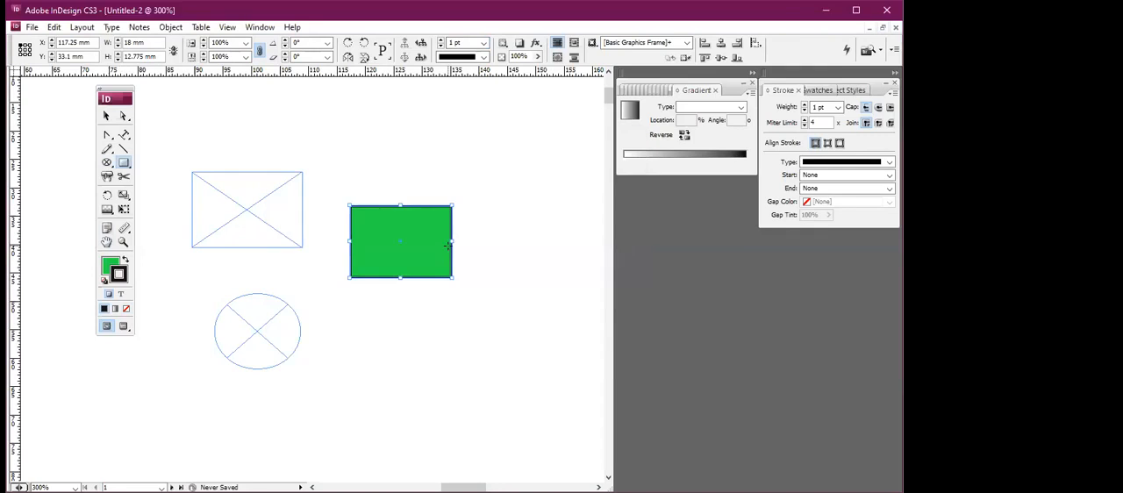
left_click(482, 42)
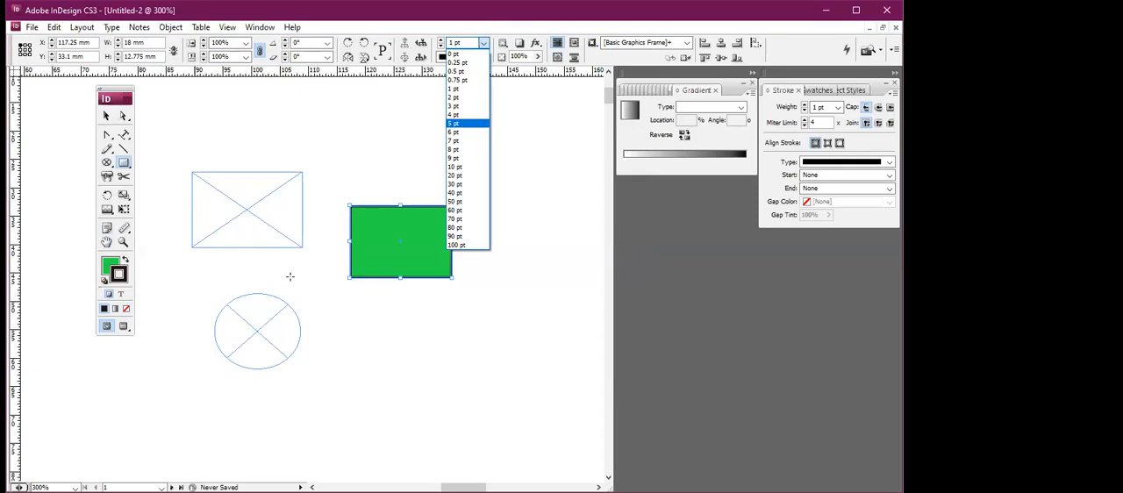
key("Return")
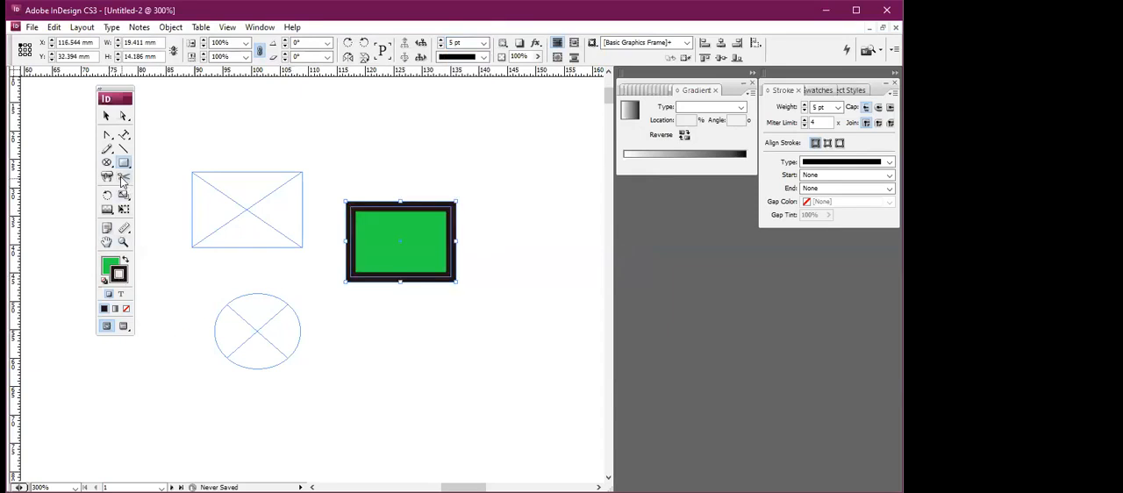
Draw a pentagon about 15 mm wide and 13 mm high above the green rectangle with the Polygon tool.
mouse_move(126, 165)
left_mouse_down()
mouse_move(150, 191)
mouse_move(175, 193)
left_mouse_up()
left_click_drag(328, 109, 414, 182)
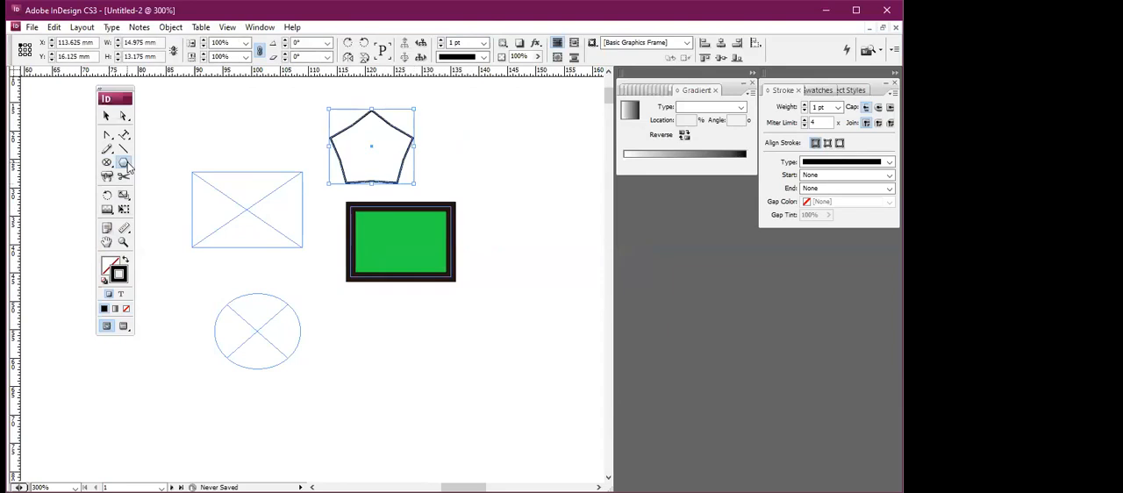
Create another polygon with 6 sides and a 10% star inset, keeping the proposed width and height.
left_click(372, 147)
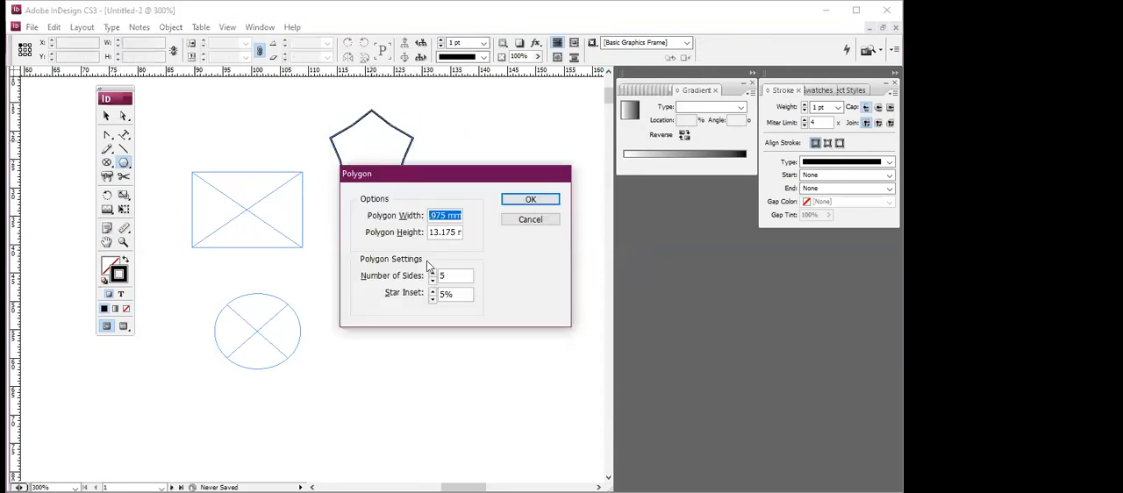
left_click(448, 276)
double_click(444, 276)
left_click(451, 294)
double_click(449, 294)
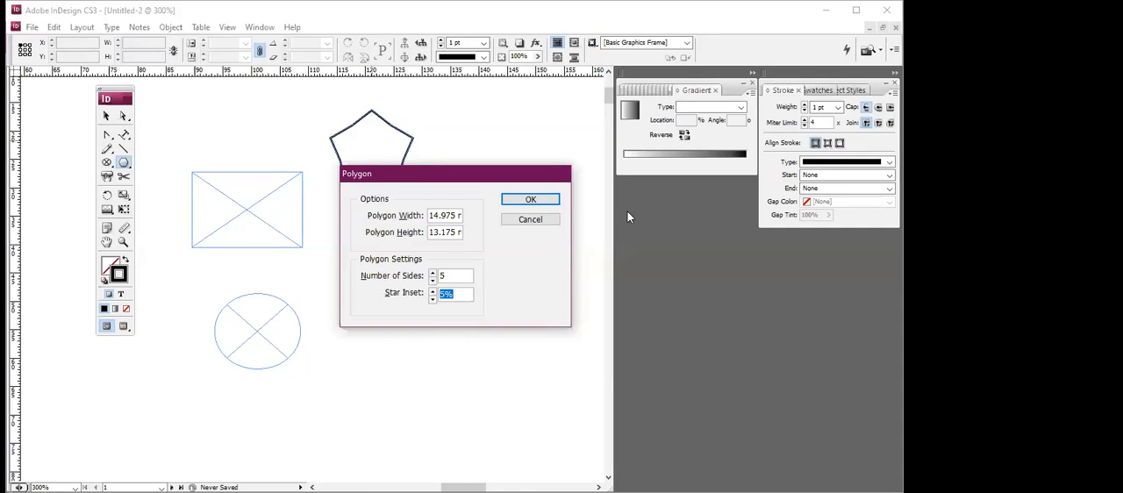
type("10")
left_click(432, 271)
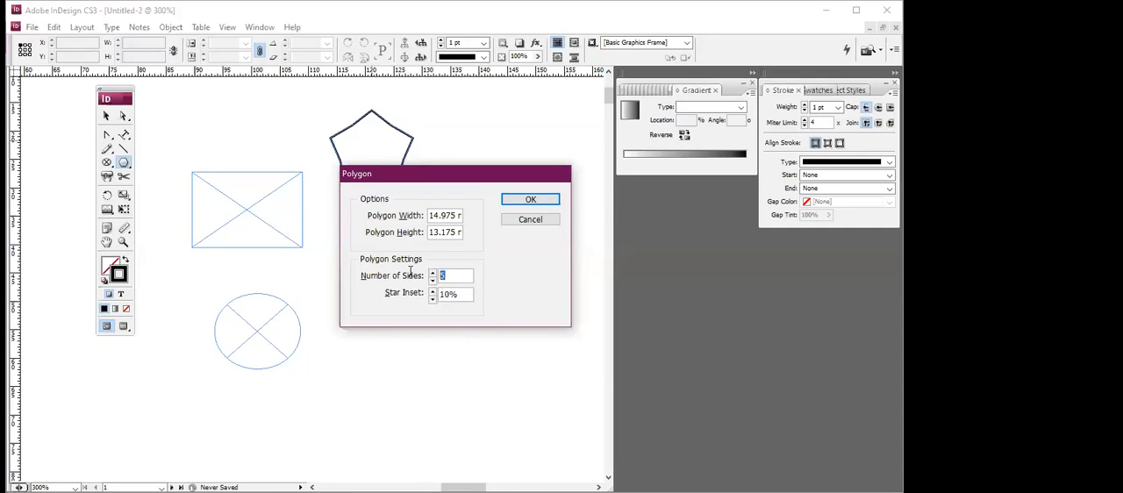
left_click(527, 200)
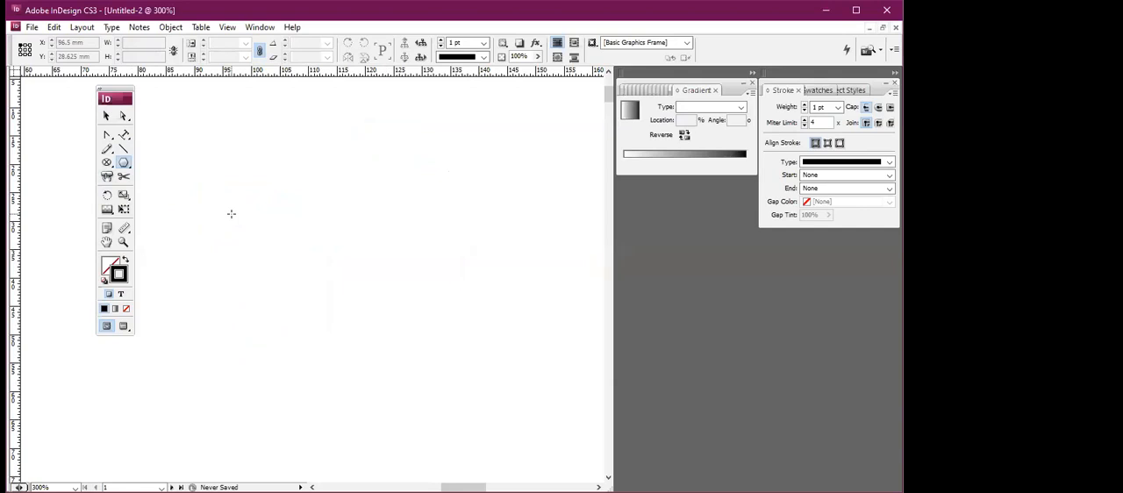
Place a six-sided polygon of 14.975 by 13.175 mm with a 10% star inset on the empty page and delete it.
left_click(273, 196)
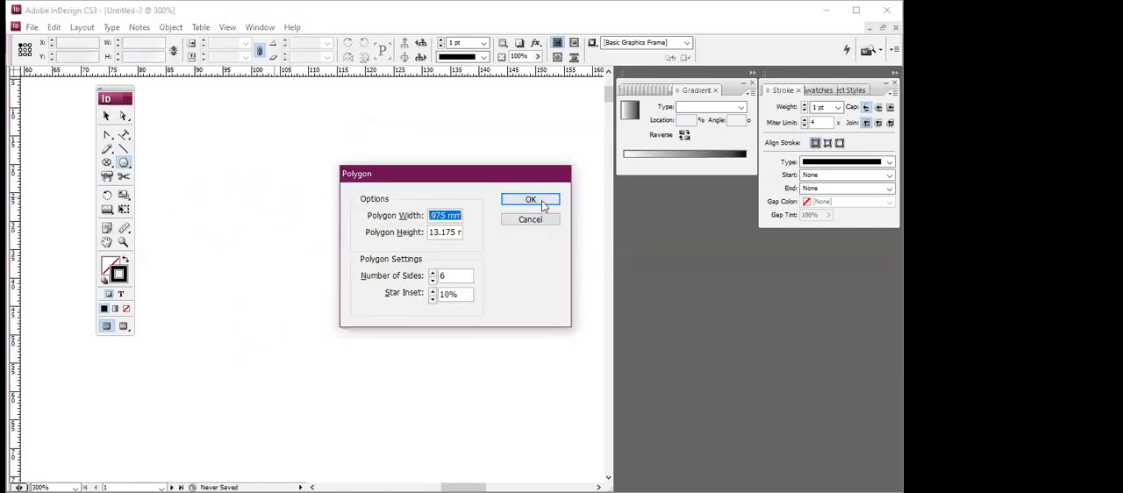
left_click(535, 199)
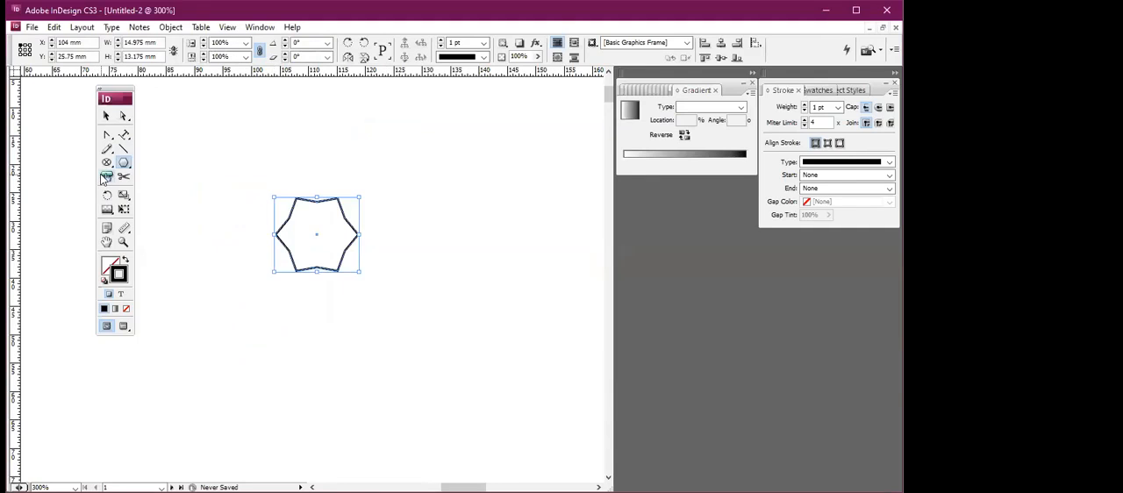
key("Delete")
Place a 35.278 by 35.278 mm button on the empty page with the Button tool.
left_click(105, 178)
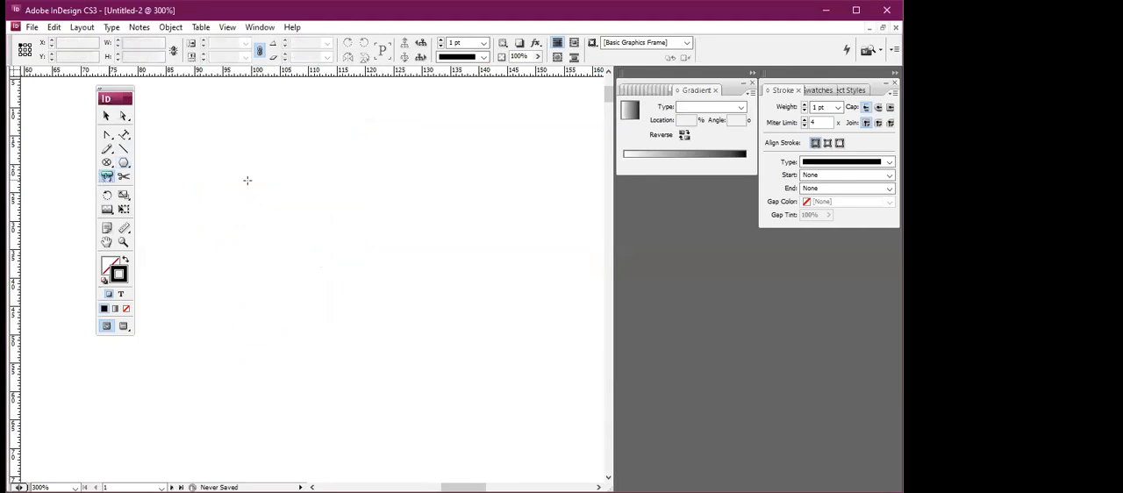
left_click(275, 185)
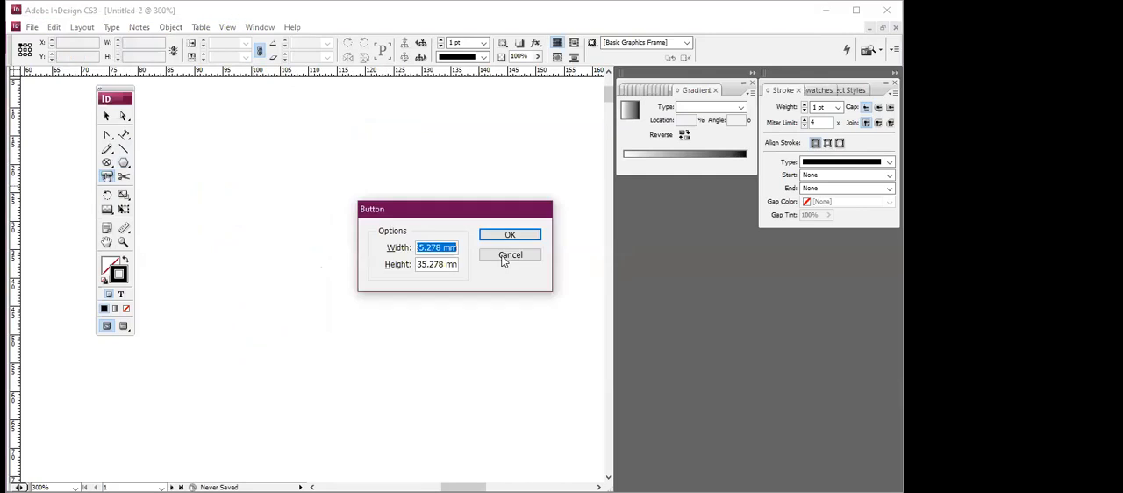
key("Return")
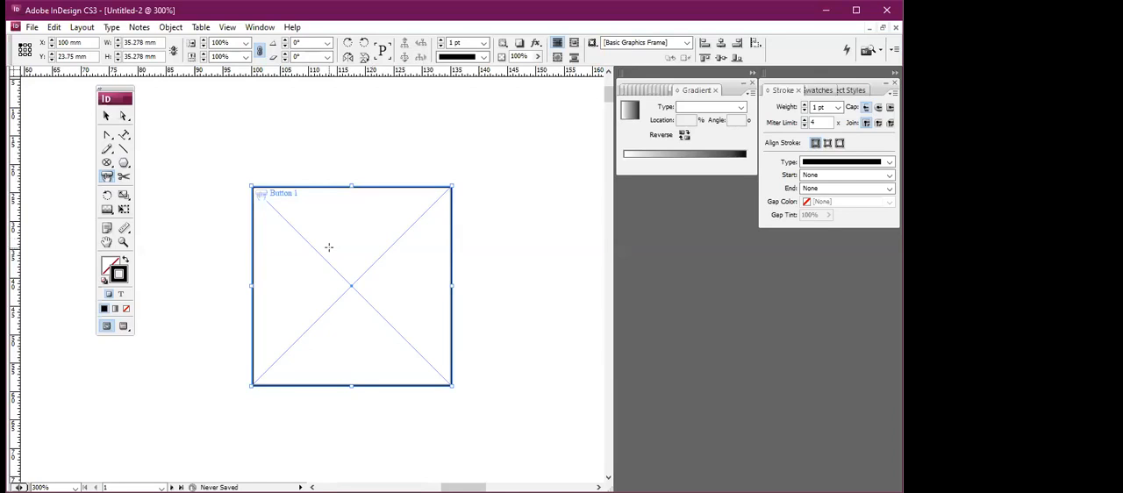
left_click(331, 252)
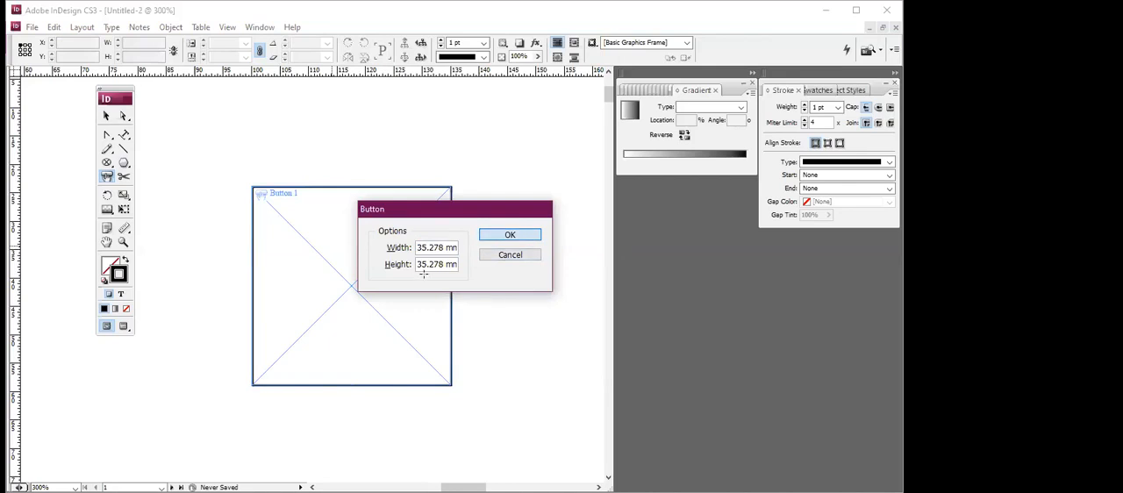
left_click(523, 234)
key("ctrl+z")
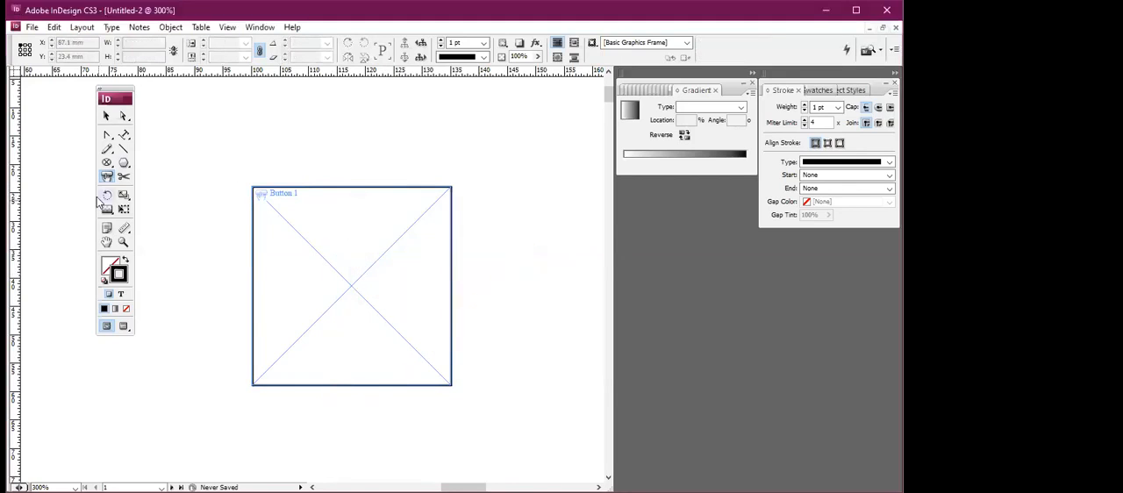
left_click(466, 245)
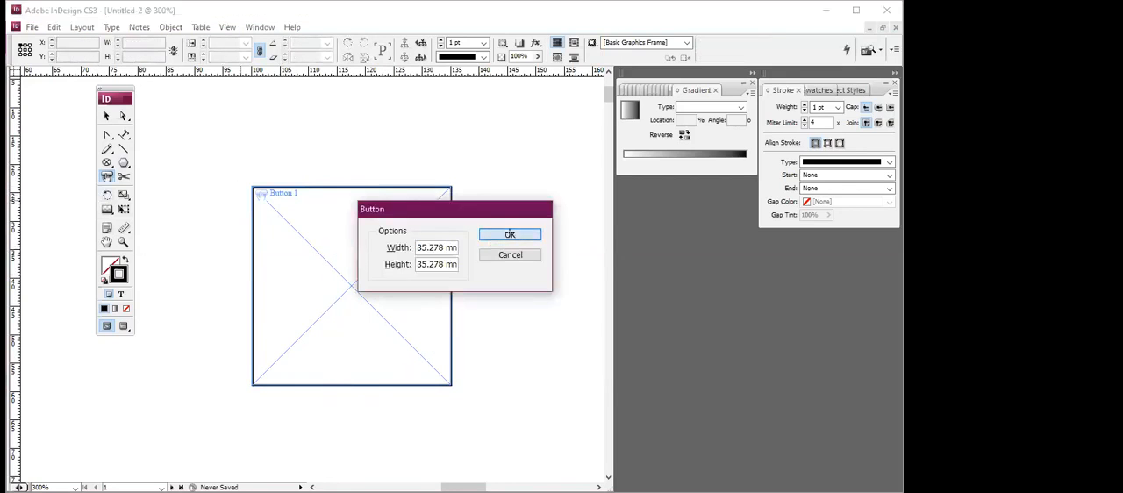
left_click(509, 234)
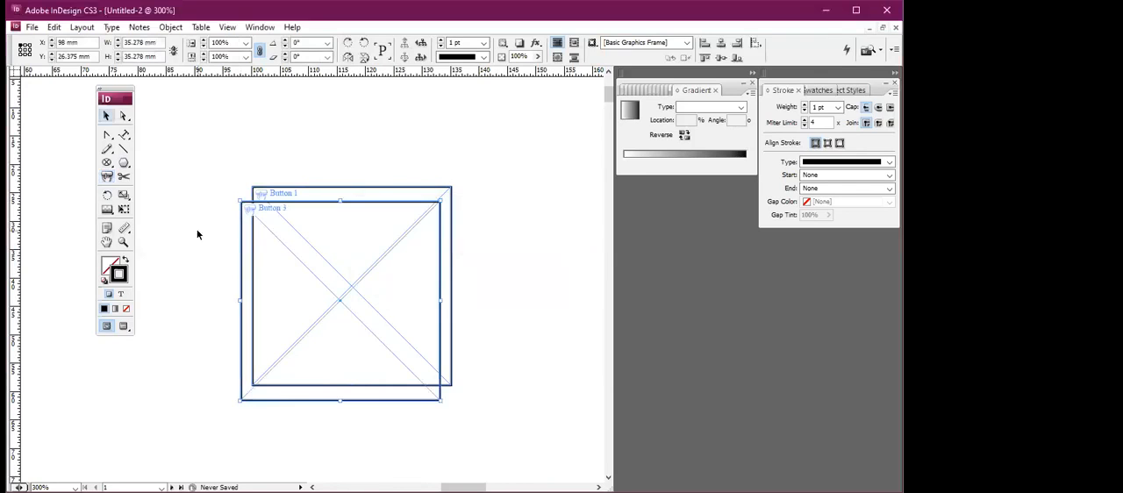
key("ctrl+z")
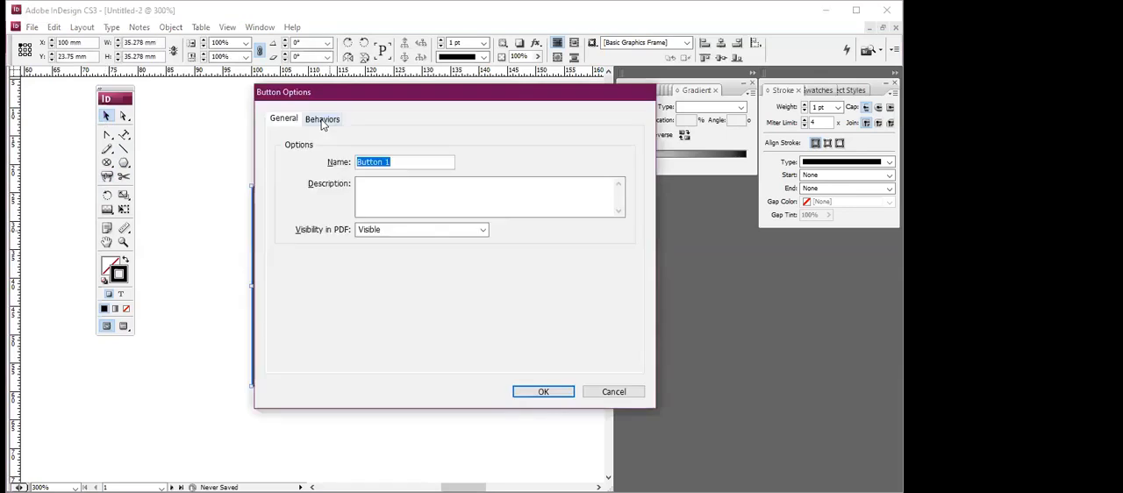
Examine the event and behavior choices in the button's options and close them without adding a behavior.
left_click(322, 121)
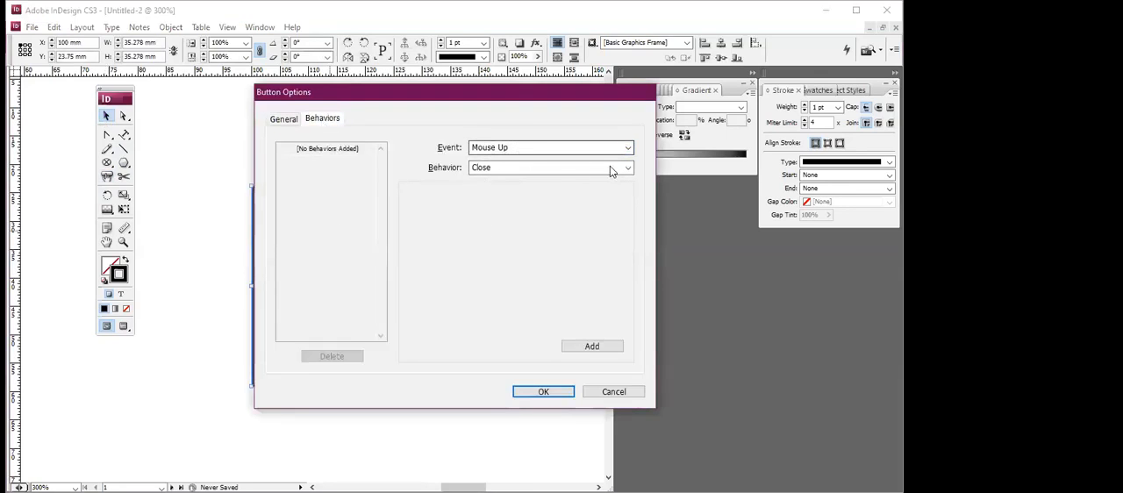
left_click(527, 147)
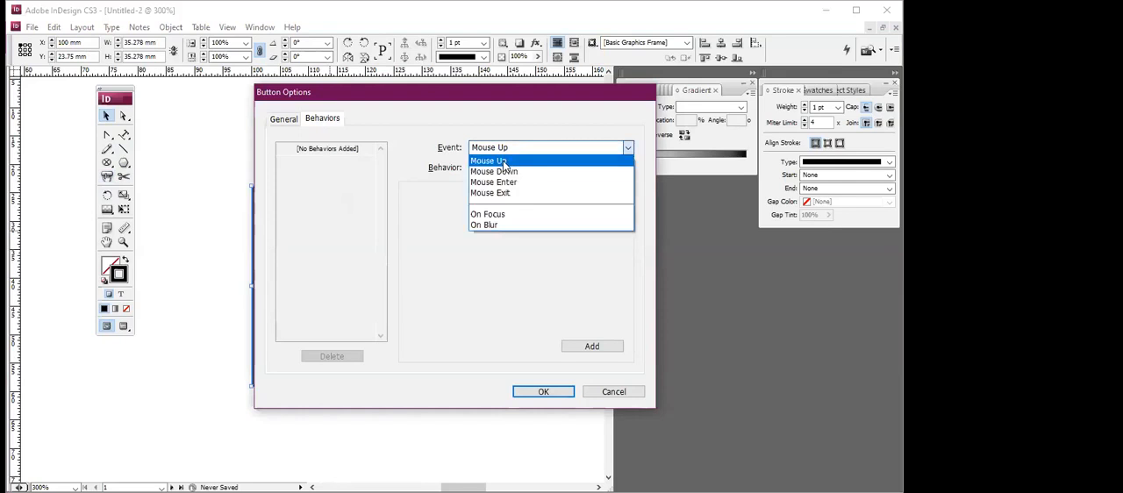
left_click(550, 162)
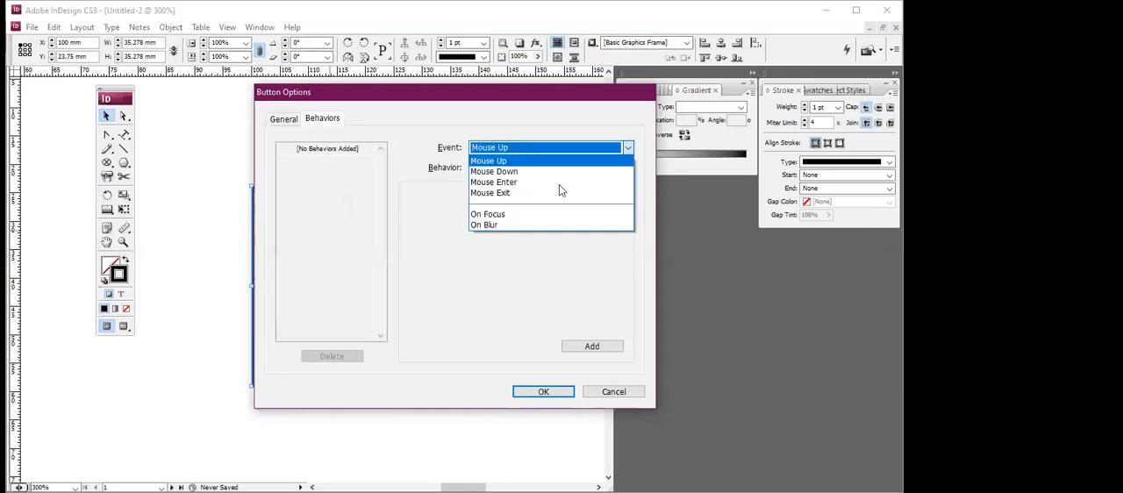
left_click(625, 168)
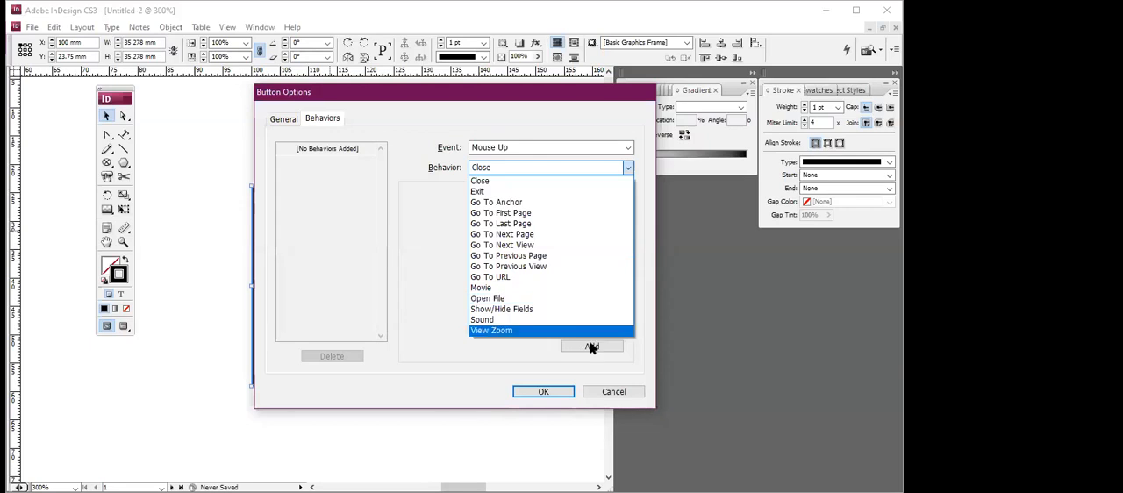
left_click(608, 391)
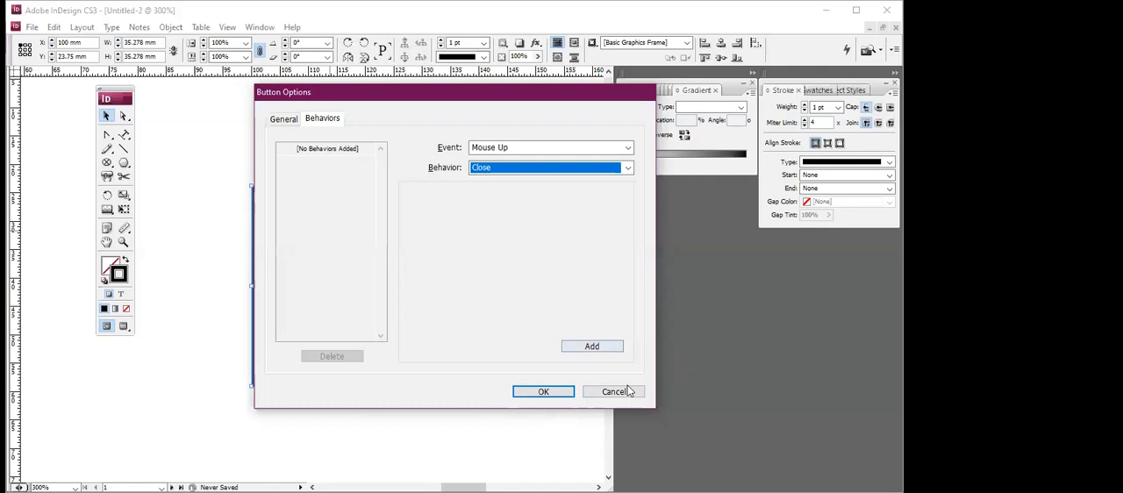
left_click(629, 391)
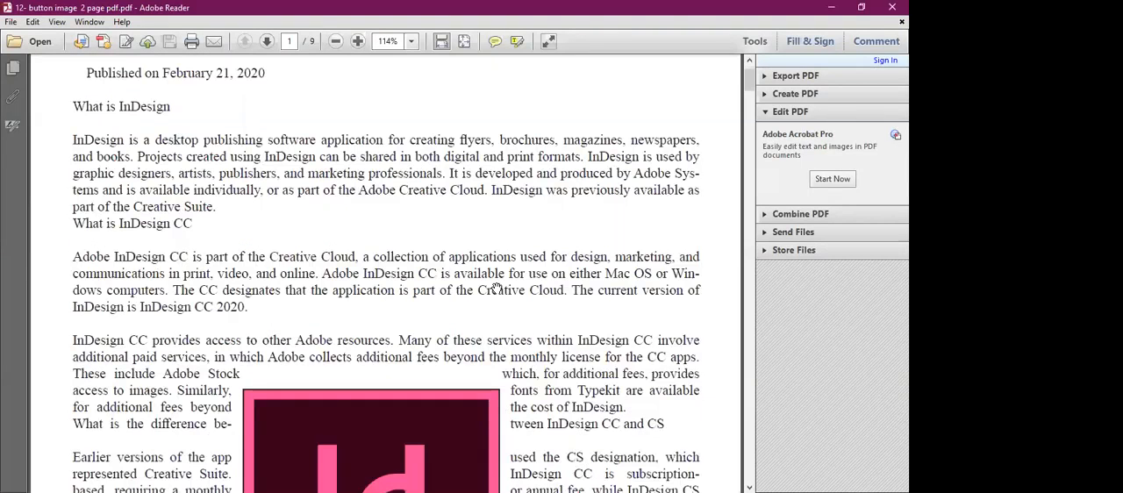
Examine the button image example on the first two pages of the button image PDF in Adobe Reader.
scroll(496, 291, "down", 1)
scroll(496, 292, "up", 1)
scroll(496, 292, "down", 1)
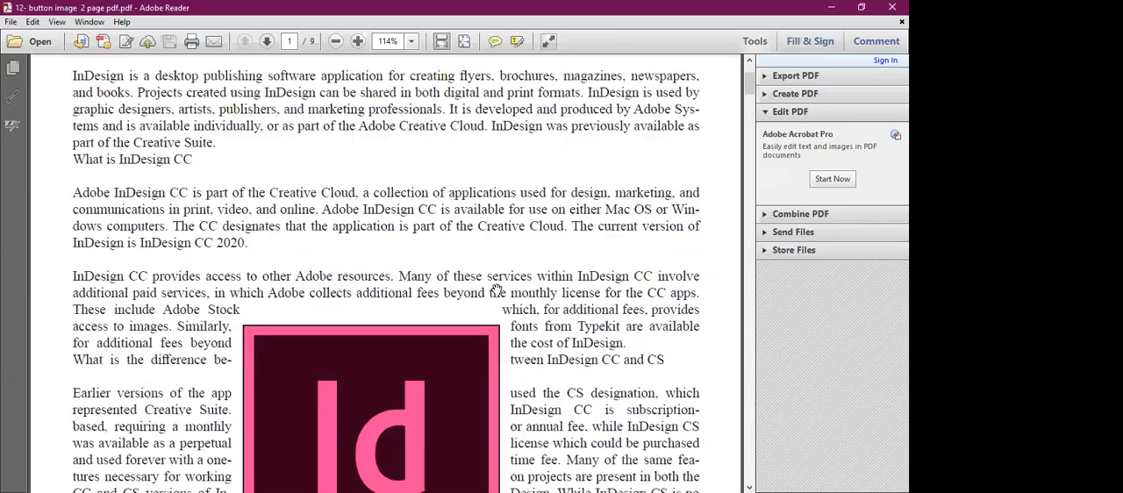
scroll(496, 291, "down", 10)
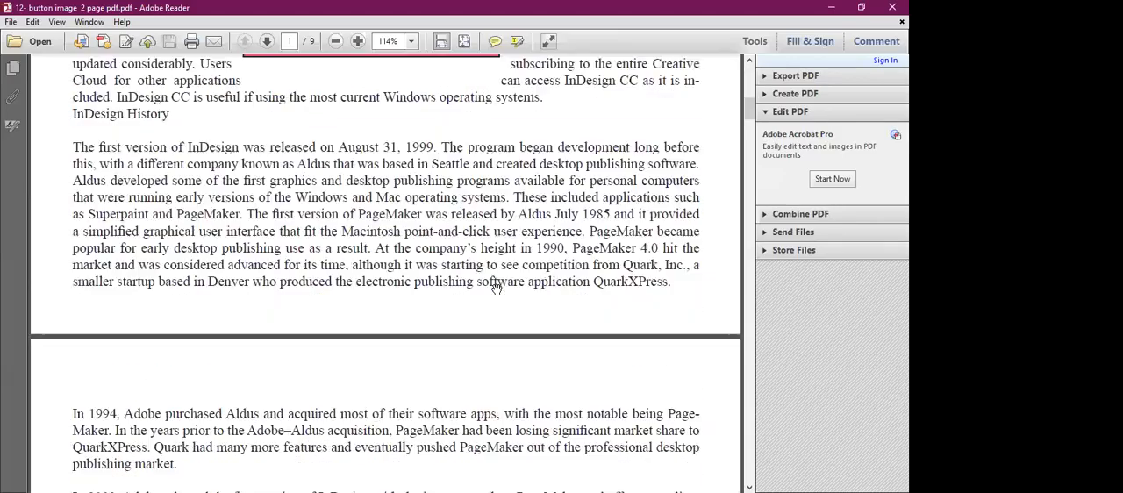
scroll(496, 291, "down", 10)
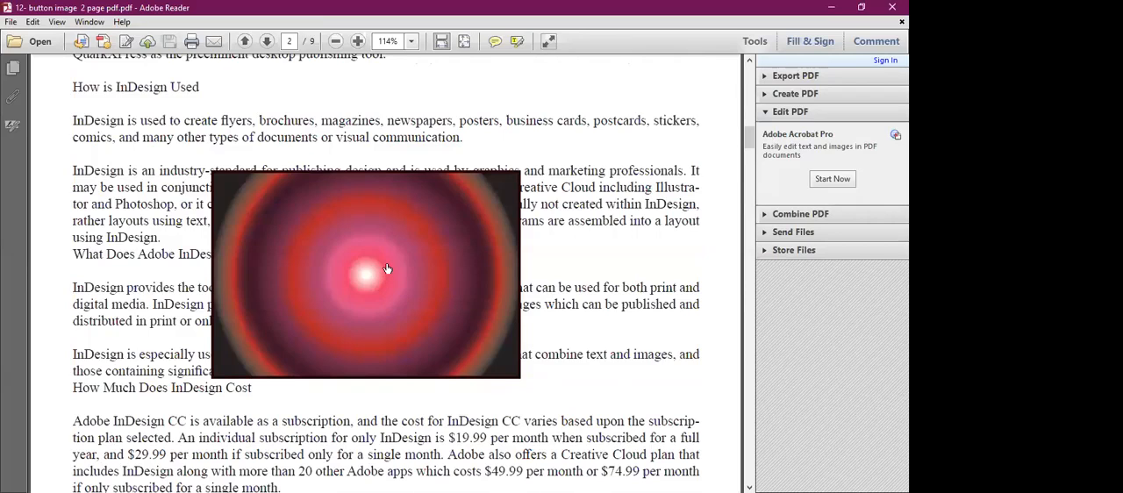
scroll(384, 270, "up", 2)
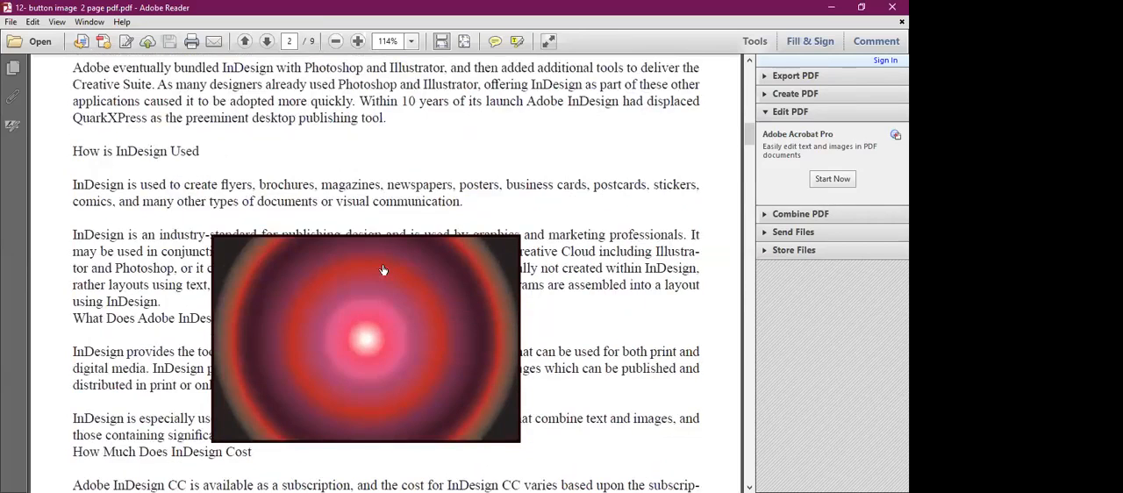
scroll(383, 270, "down", 2)
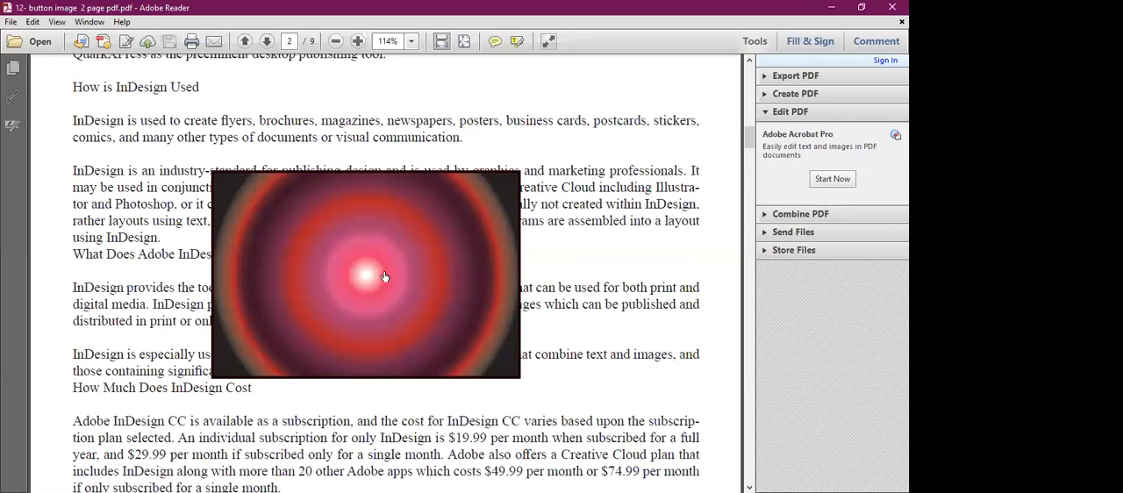
scroll(384, 277, "down", 3)
scroll(384, 271, "up", 3)
scroll(377, 263, "up", 3)
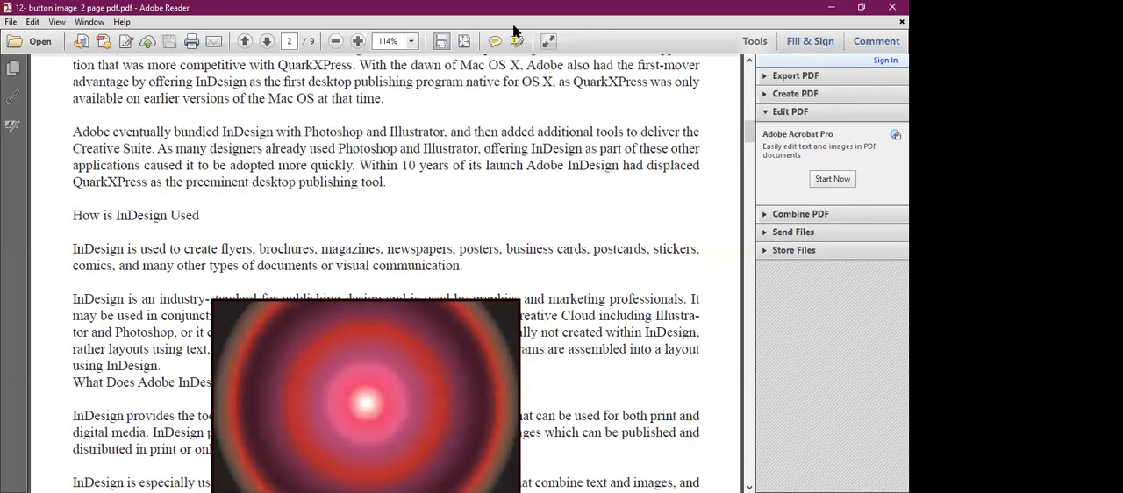
Switch back to InDesign and delete the button from the page.
key("alt+Tab")
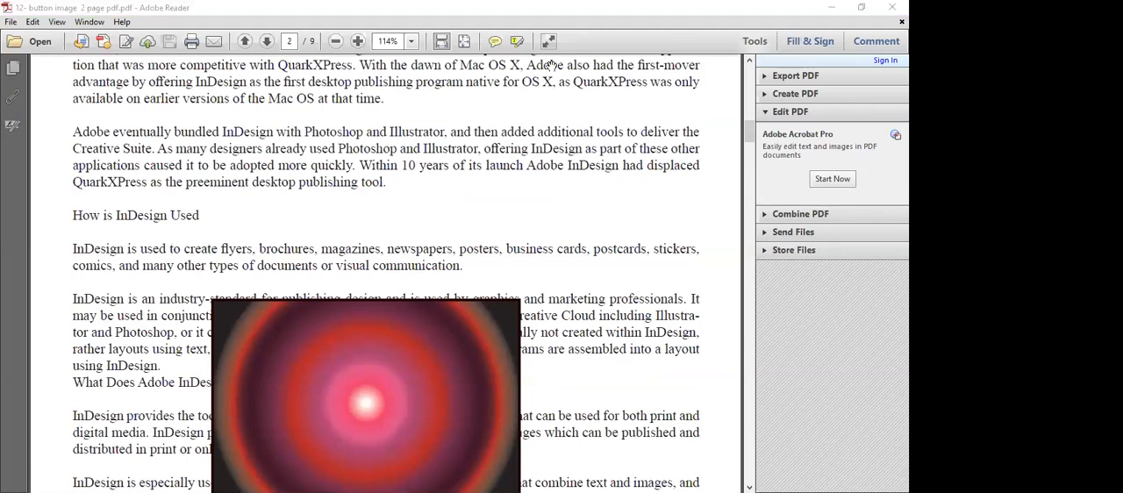
key("alt+Tab")
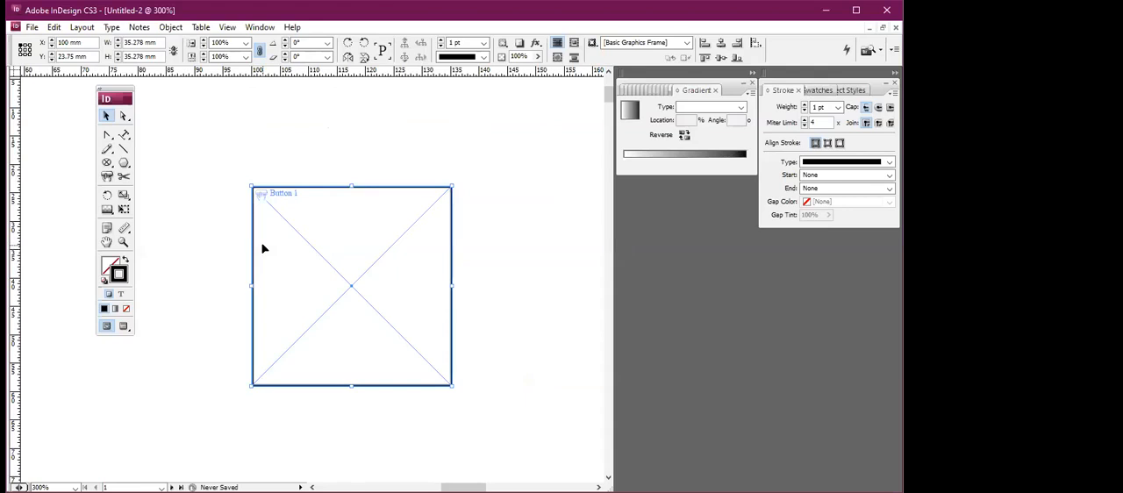
key("Delete")
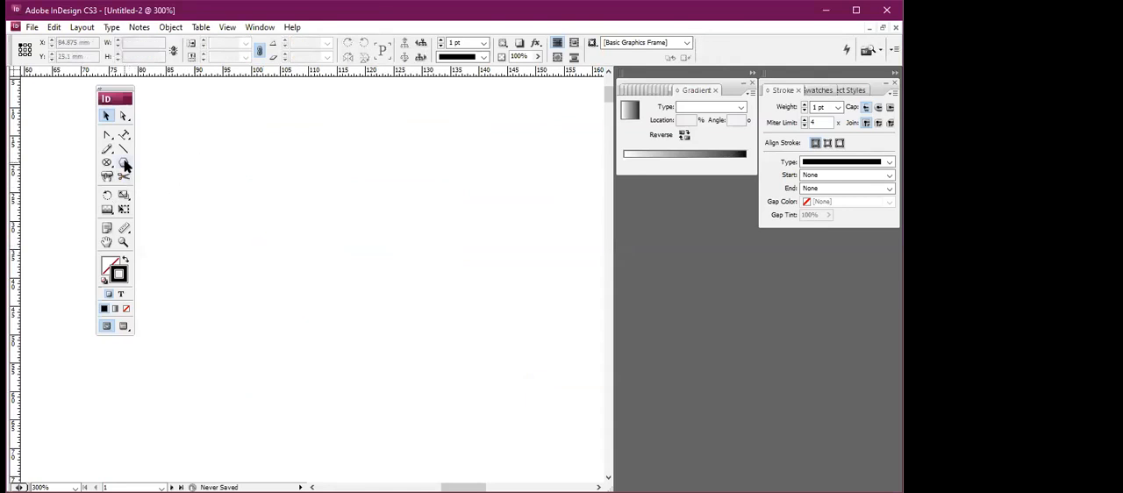
Draw a diagonal line about 32 mm long and cut it near its upper end with the Scissors tool.
left_click(124, 148)
left_click_drag(191, 202, 323, 324)
left_click(124, 176)
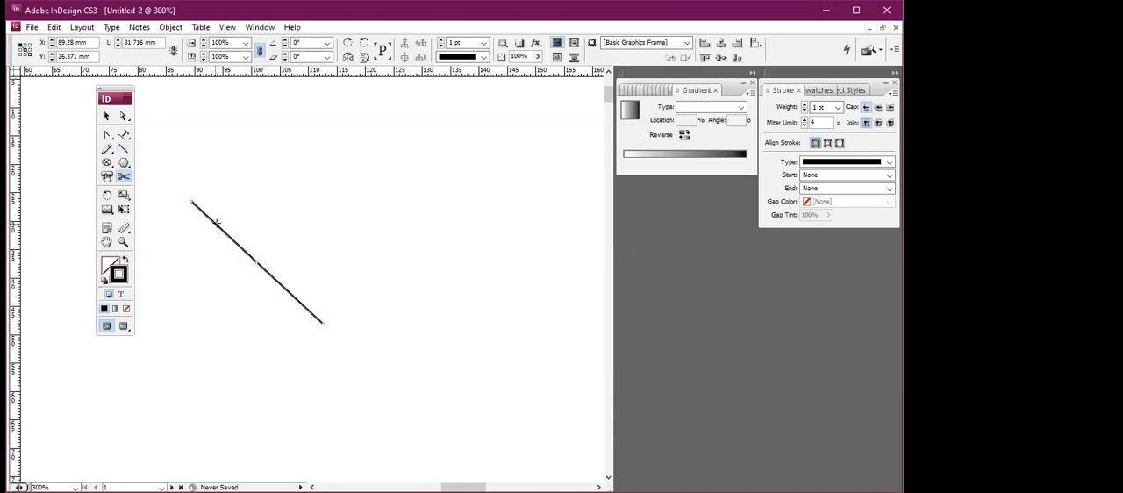
left_click(216, 223)
Move the longer piece of the cut line away from the short one and delete both pieces.
left_click(106, 115)
left_click_drag(247, 250, 258, 229)
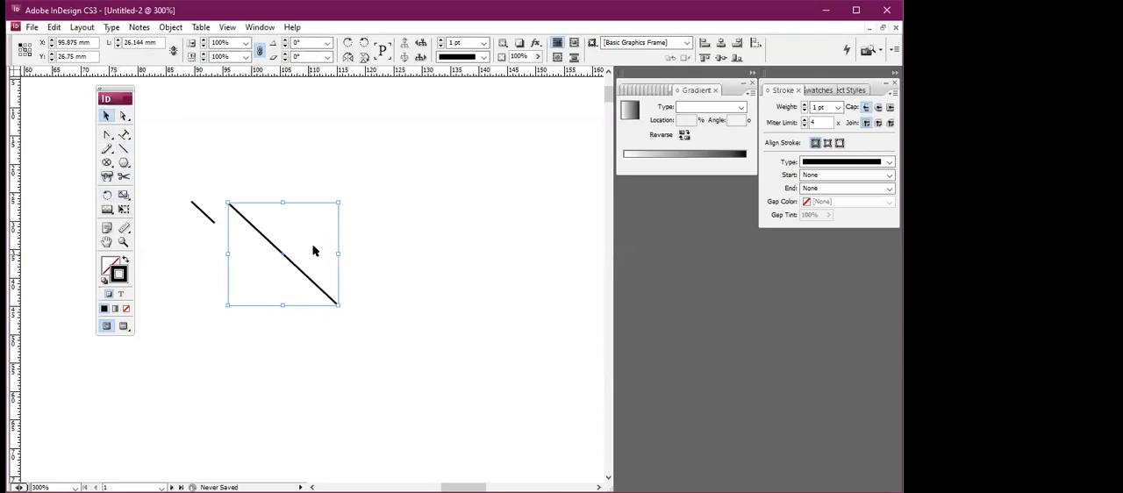
key("Delete")
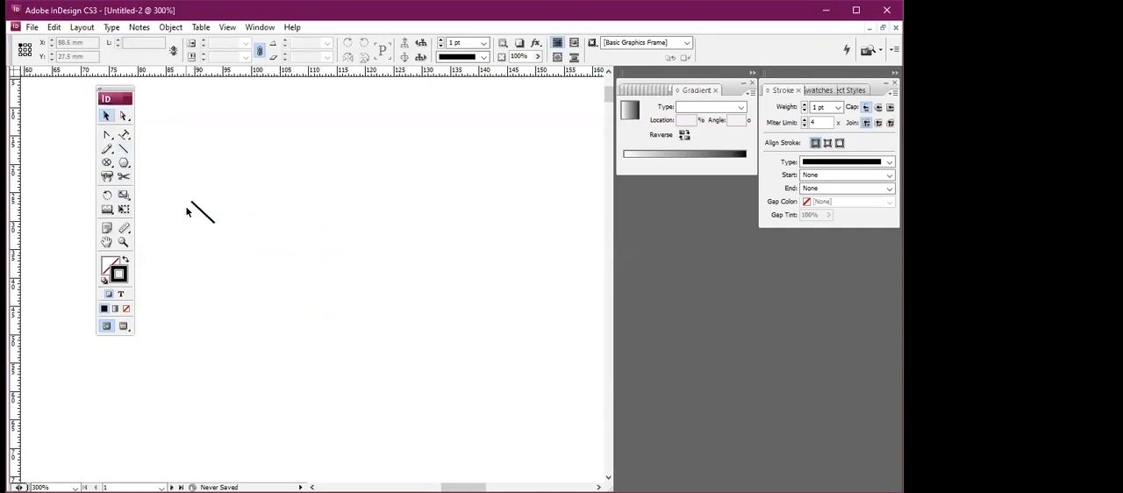
left_click_drag(185, 186, 254, 261)
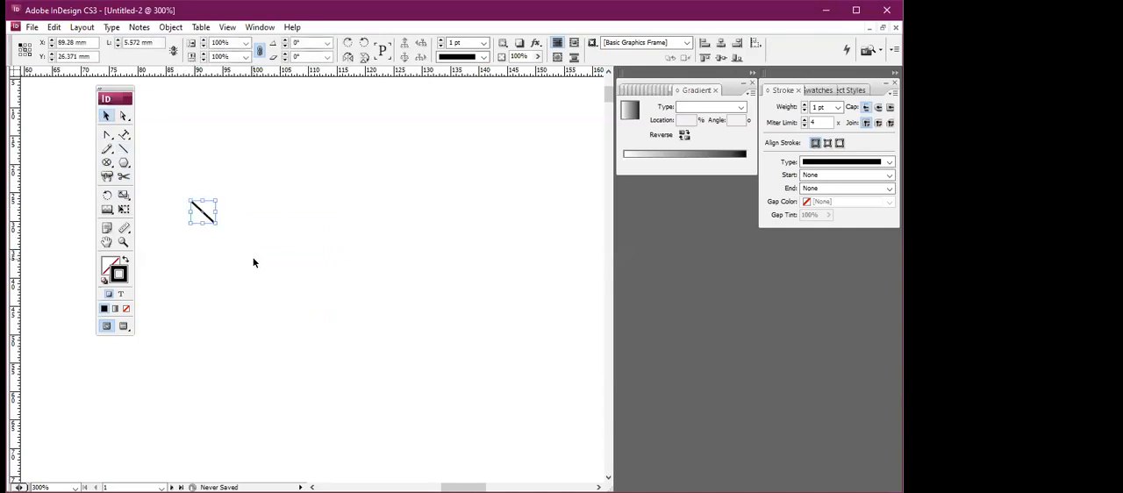
key("Delete")
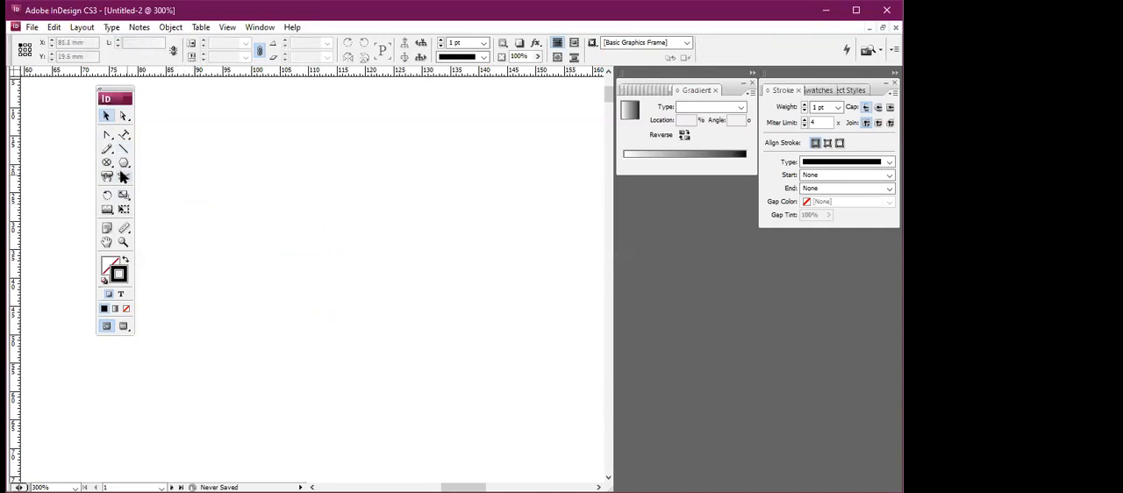
Draw an ellipse frame about 15 mm wide and 12 mm high and rotate it 70° about its upper-left corner.
left_click(107, 163)
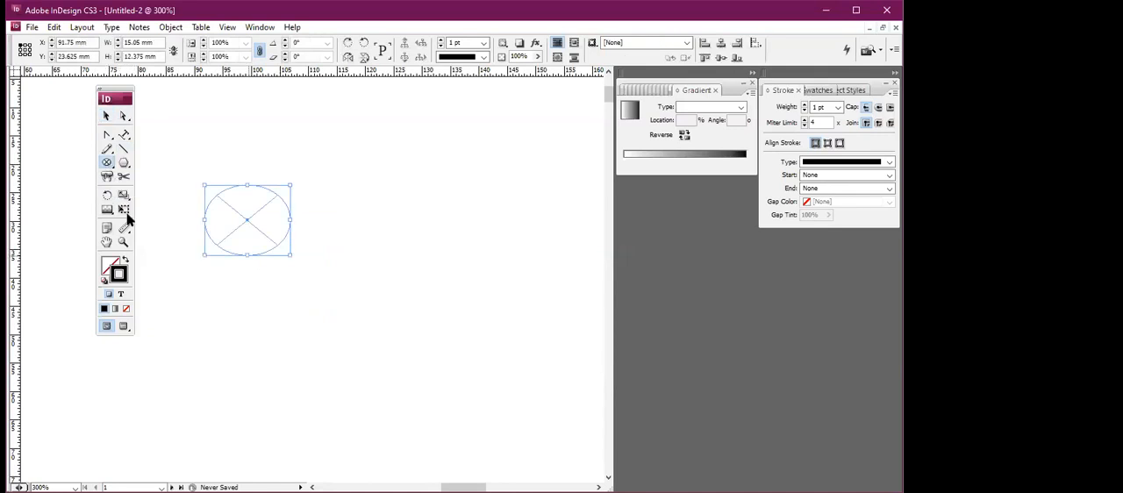
left_click(107, 194)
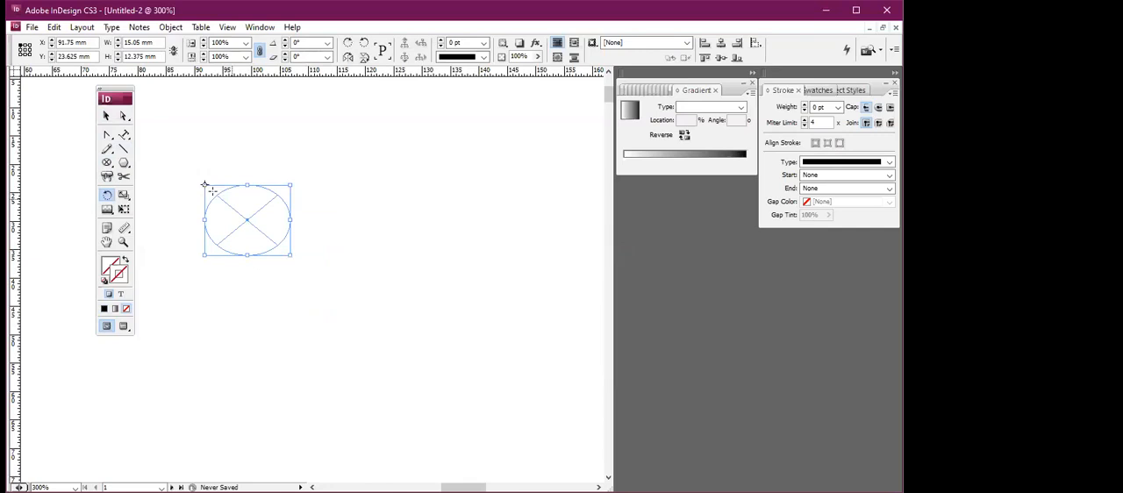
left_click_drag(201, 209, 220, 194)
Skew the rotated ellipse frame by about -7.4° with the Shear tool.
left_click(125, 198)
left_click(127, 201)
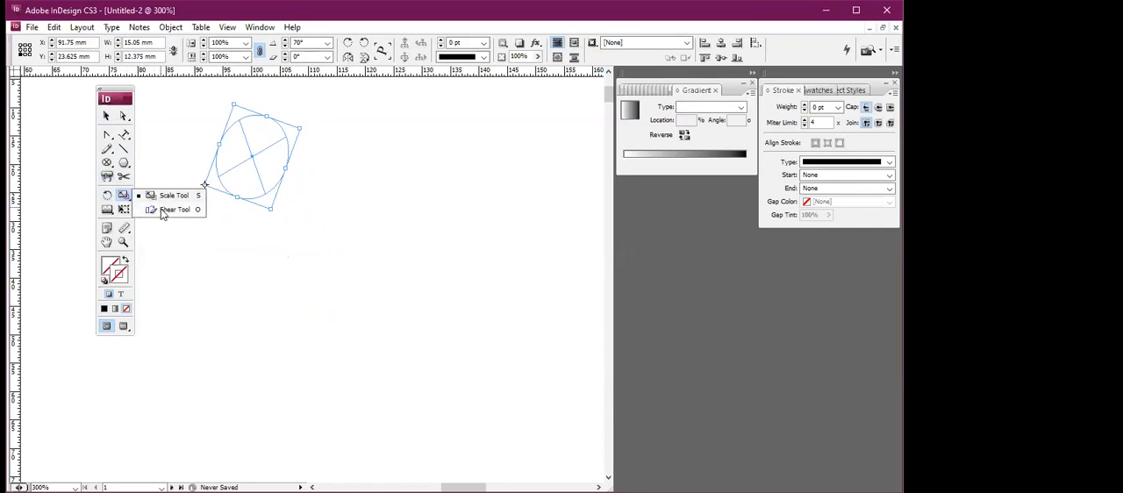
left_click(163, 211)
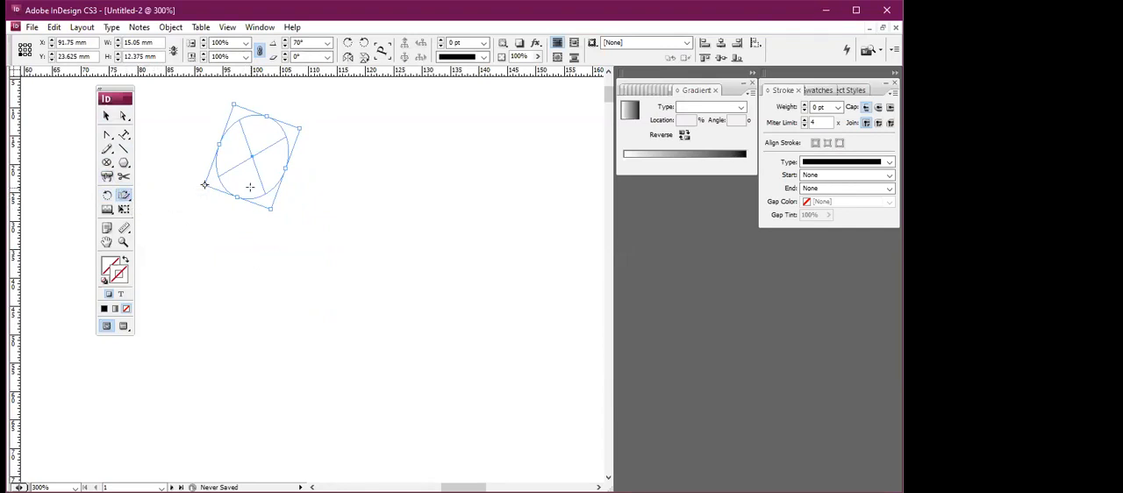
left_click_drag(261, 208, 267, 207)
left_click_drag(250, 156, 258, 162)
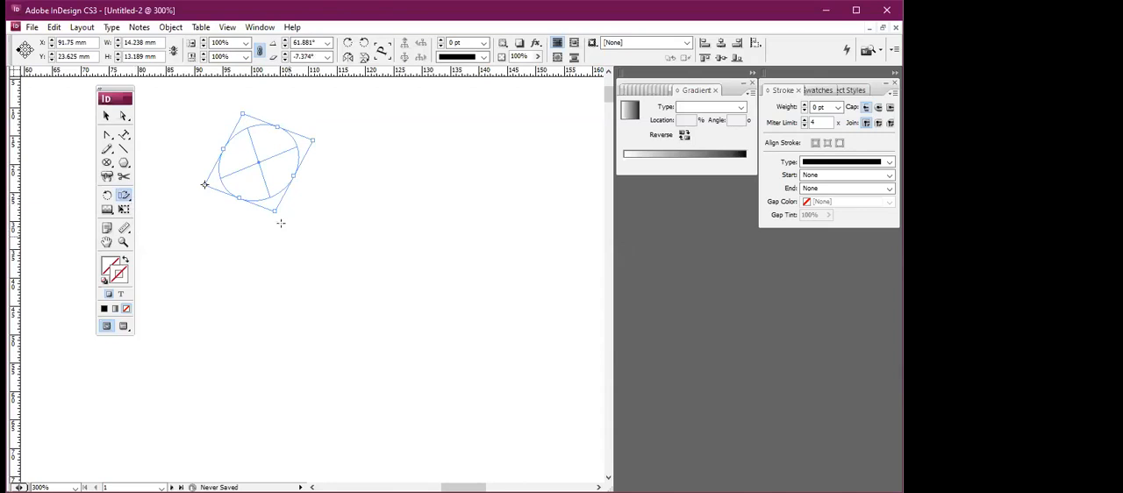
Draw a six-pointed polygon about 24 mm wide and 21 mm high below the ellipse frame and stretch it to 42 mm wide.
key("l")
left_click_drag(245, 269, 382, 388)
left_click(126, 198)
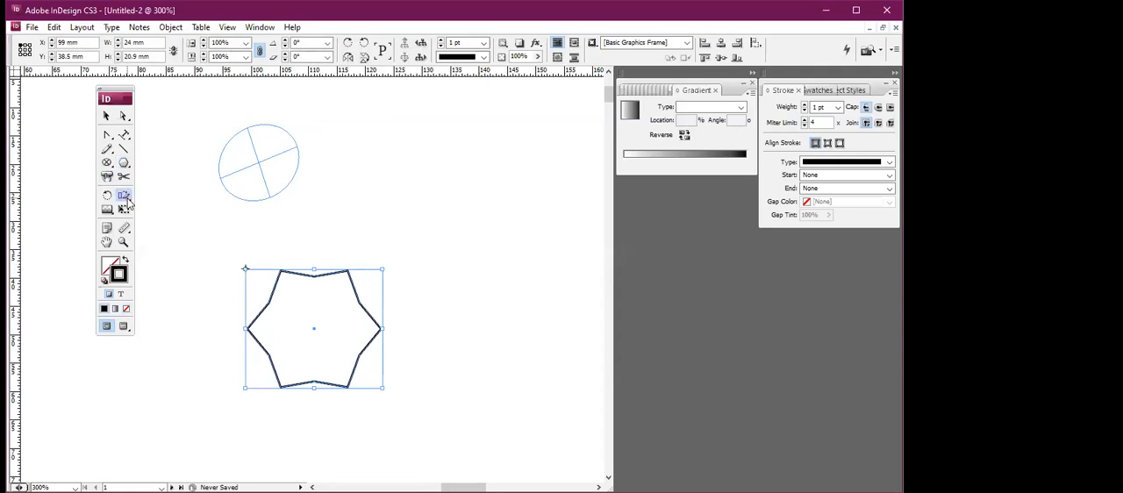
left_click_drag(285, 274, 317, 254)
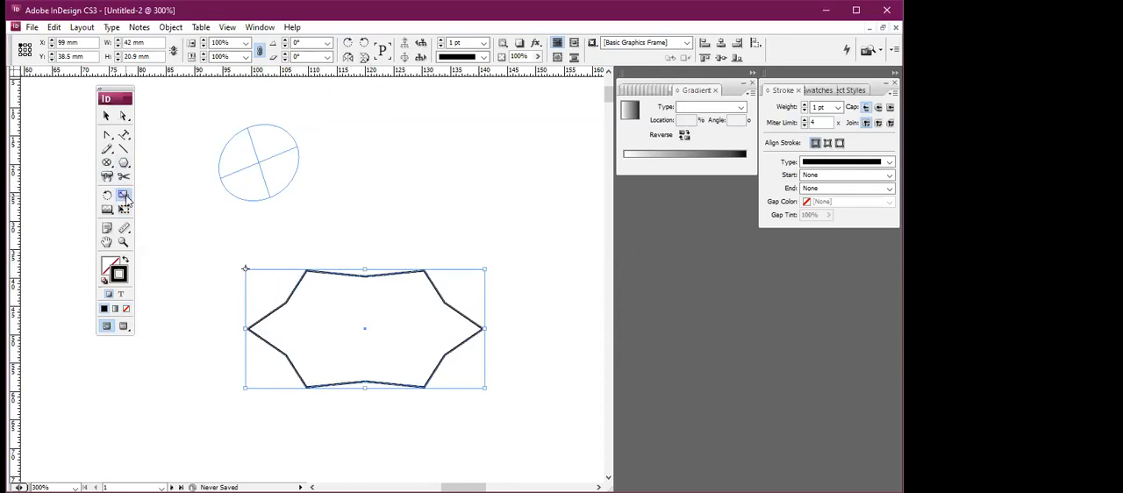
Skew the stretched six-pointed polygon with the Shear tool.
left_click_drag(126, 200, 166, 207)
mouse_move(337, 277)
left_mouse_down()
mouse_move(345, 253)
mouse_move(342, 327)
mouse_move(349, 253)
mouse_move(350, 285)
left_mouse_up()
Draw a rectangle about 17.5 mm wide and 14.5 mm high above the polygon and shear it about its top-edge midpoint.
left_click_drag(124, 165, 151, 162)
left_click_drag(325, 192, 424, 274)
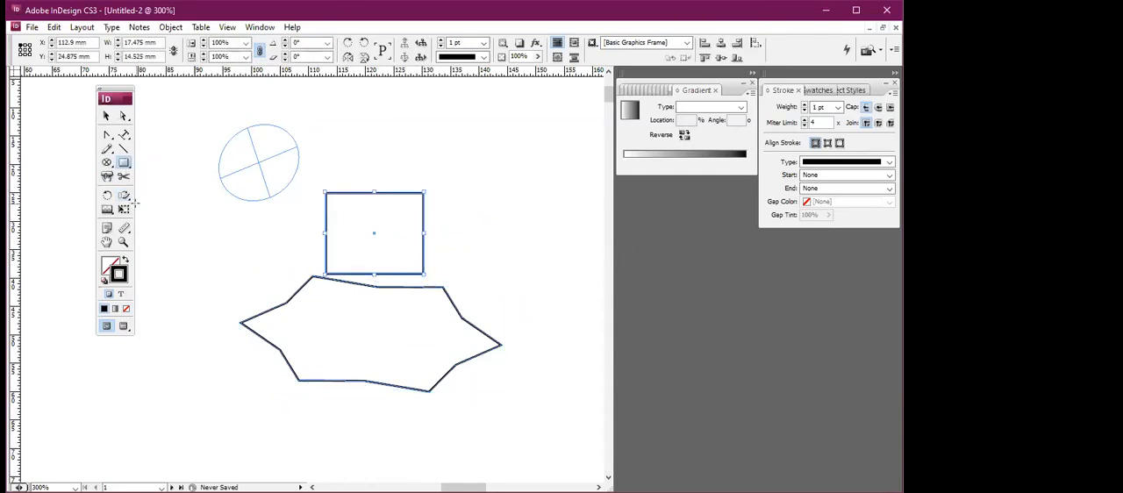
left_click(125, 196)
left_click(366, 189)
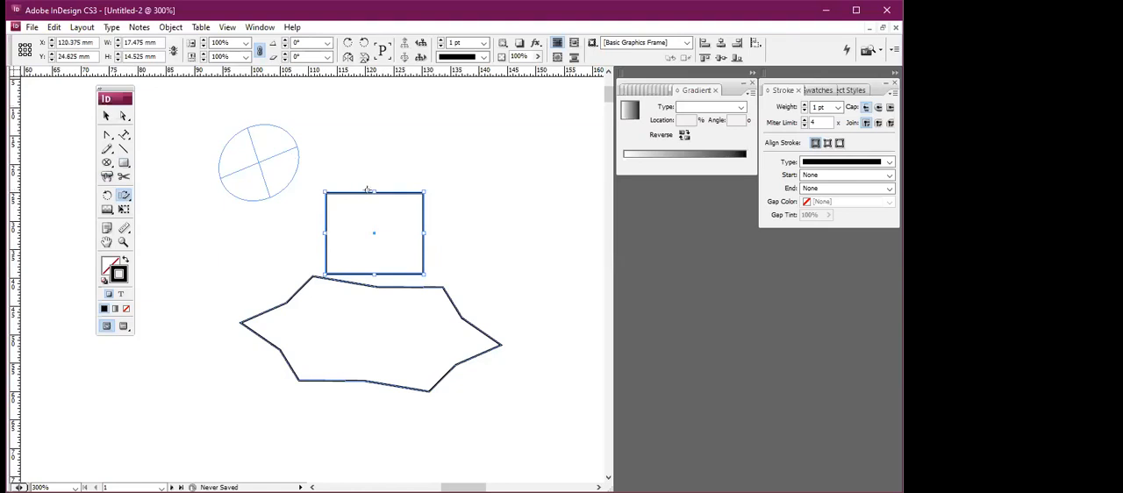
left_click(106, 116)
left_click(123, 195)
left_click_drag(367, 191, 373, 192)
mouse_move(342, 195)
left_mouse_down()
mouse_move(360, 213)
mouse_move(334, 205)
mouse_move(332, 183)
left_mouse_up()
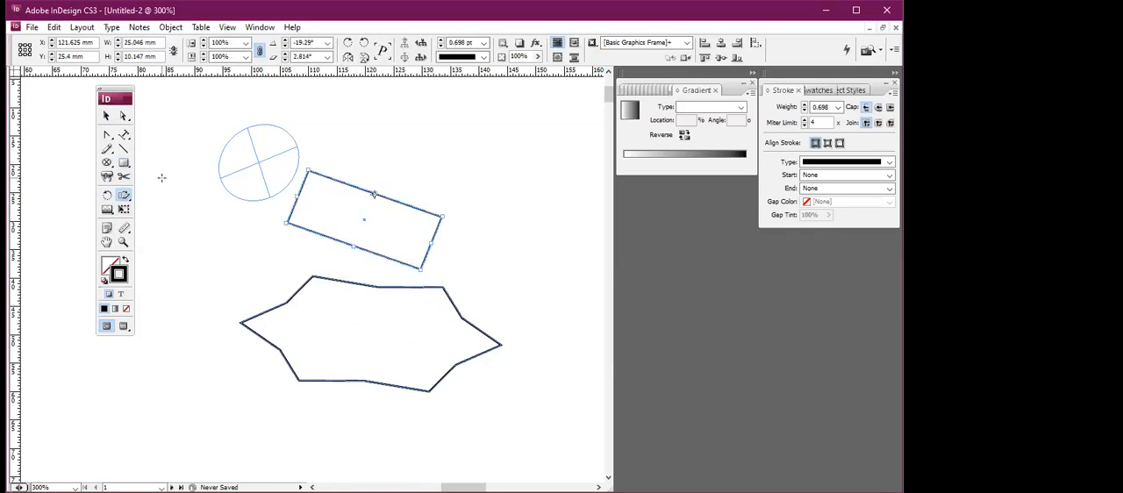
Delete all objects on the page.
left_click(109, 117)
key("ctrl+a")
key("Delete")
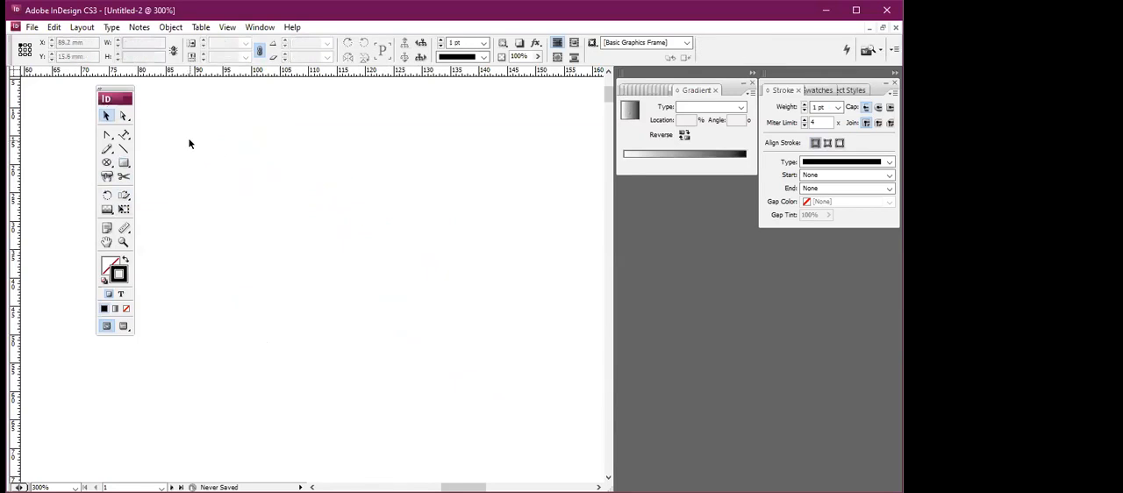
Draw a rectangle about 29 mm wide and 18 mm high on the empty page.
left_click(108, 211)
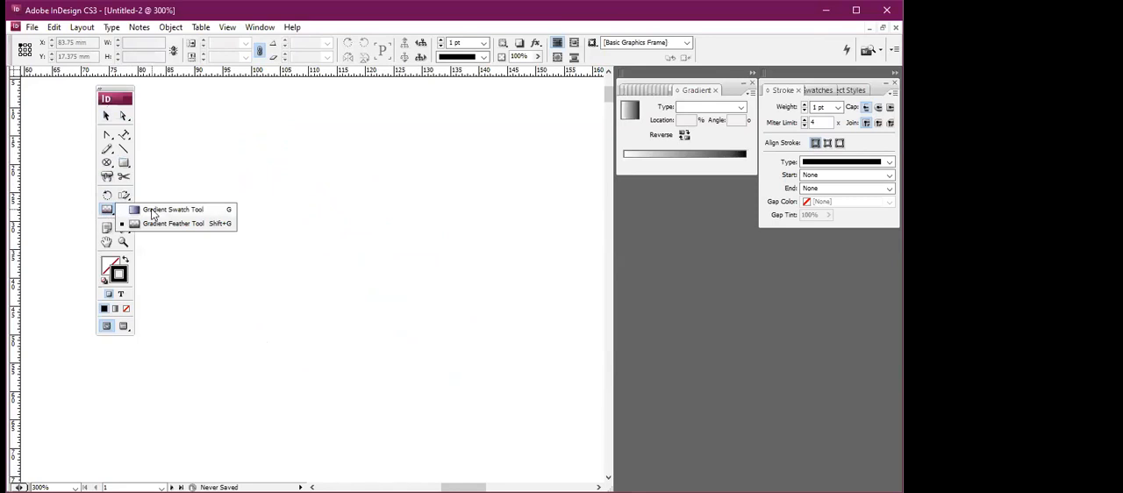
left_click(124, 163)
left_click_drag(208, 169, 217, 183)
left_click_drag(250, 213, 372, 271)
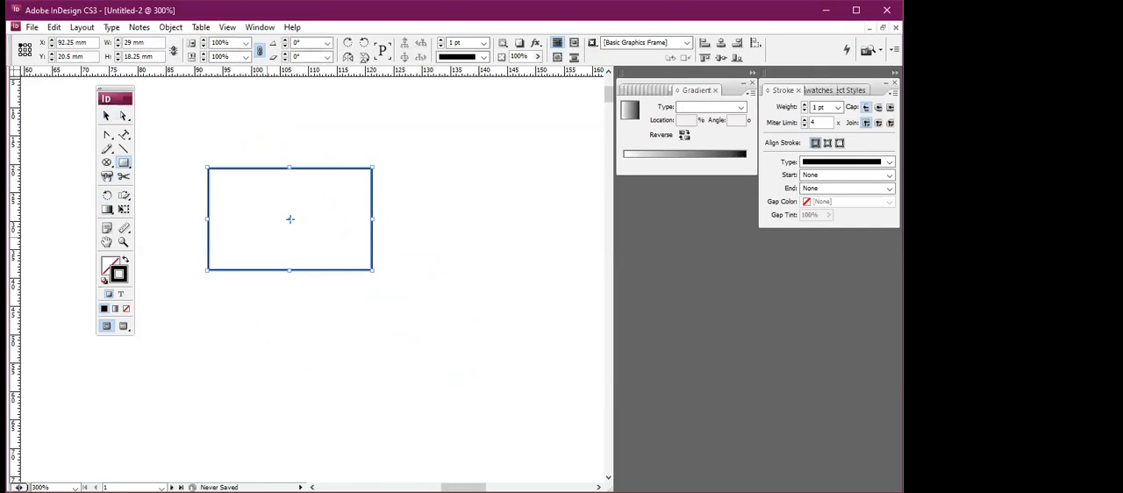
Apply a radial black-and-white gradient to the rectangle's stroke.
left_click(107, 209)
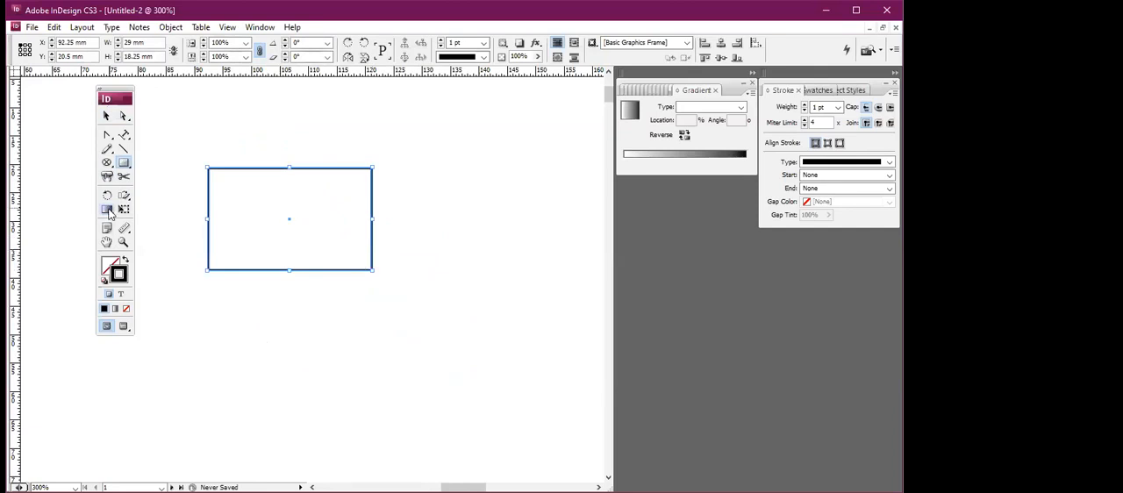
left_click(263, 215)
left_click(712, 108)
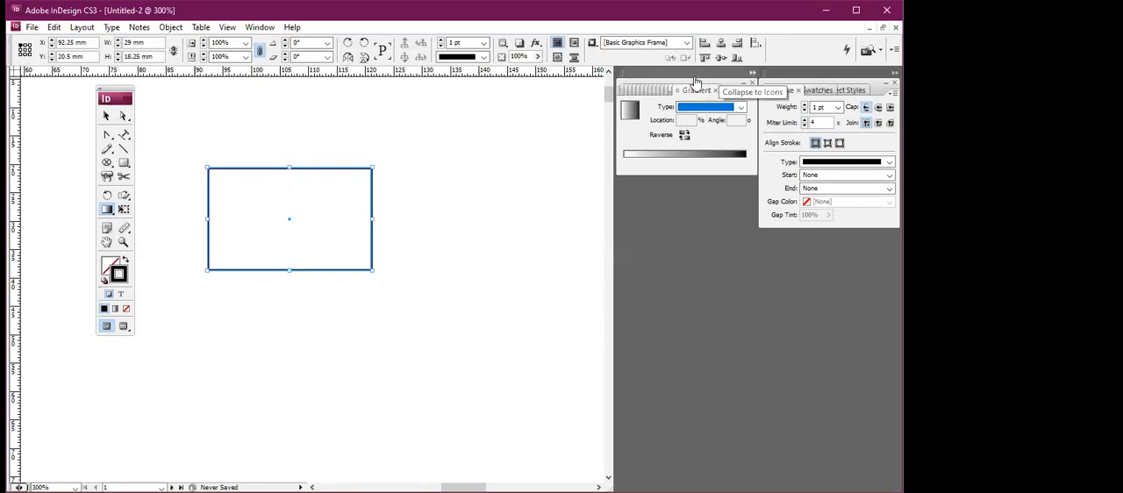
left_click(751, 73)
left_click(750, 73)
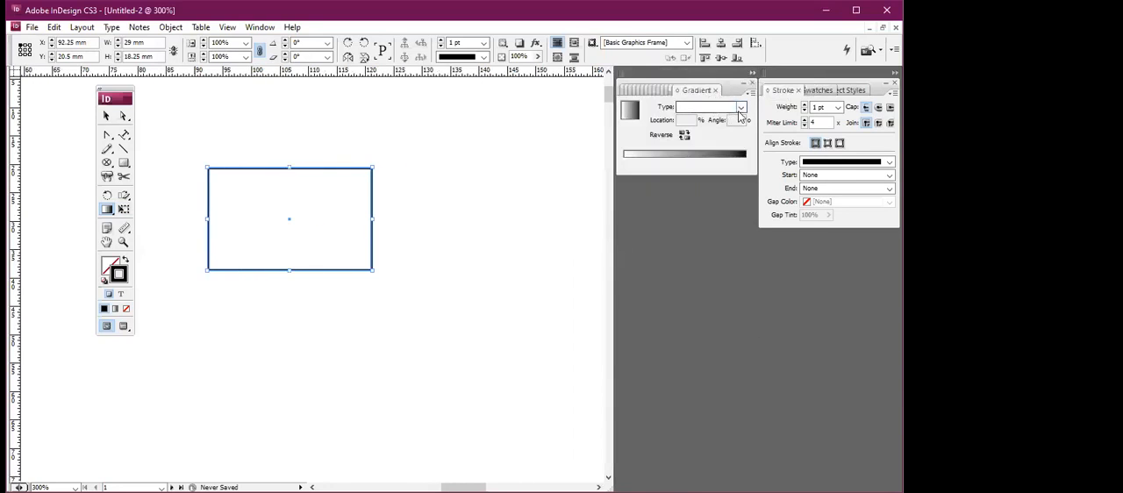
left_click(739, 108)
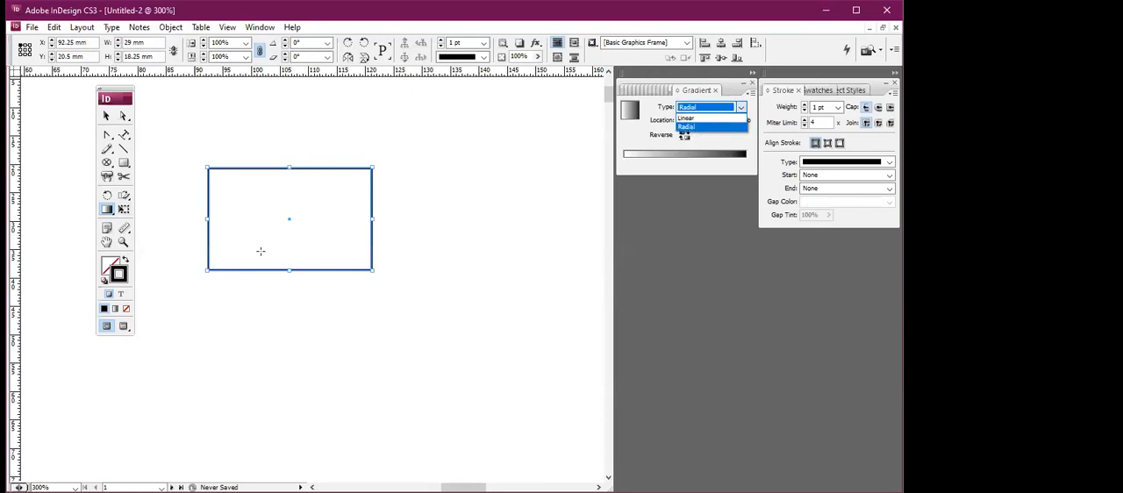
left_click(686, 126)
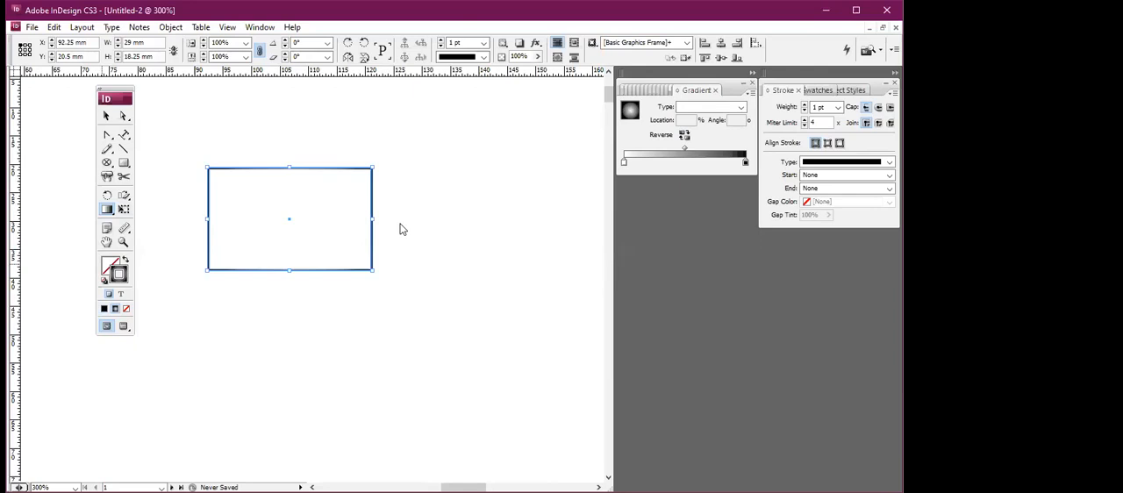
Fill the rectangle with teal and change its fill to a radial gradient.
left_click(636, 162)
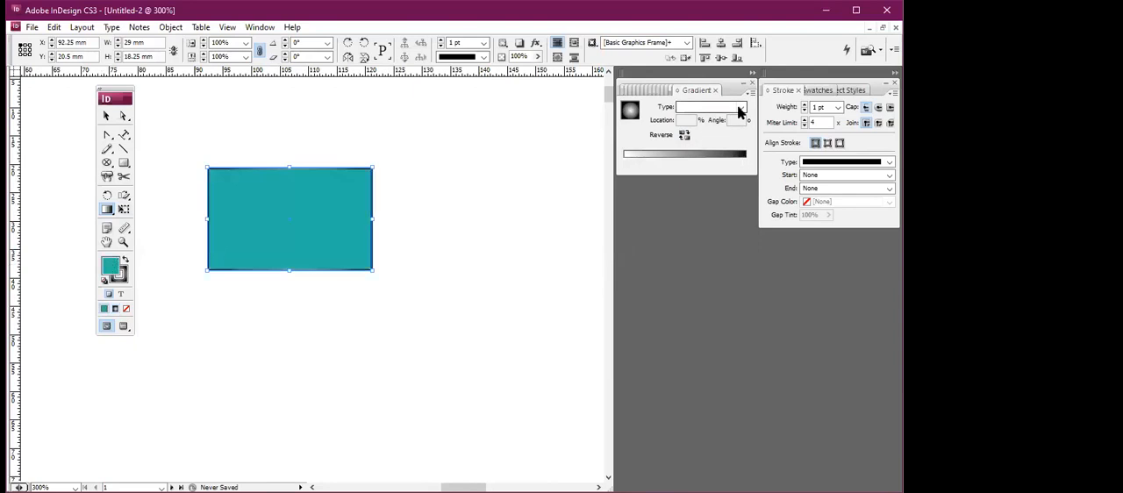
left_click(740, 109)
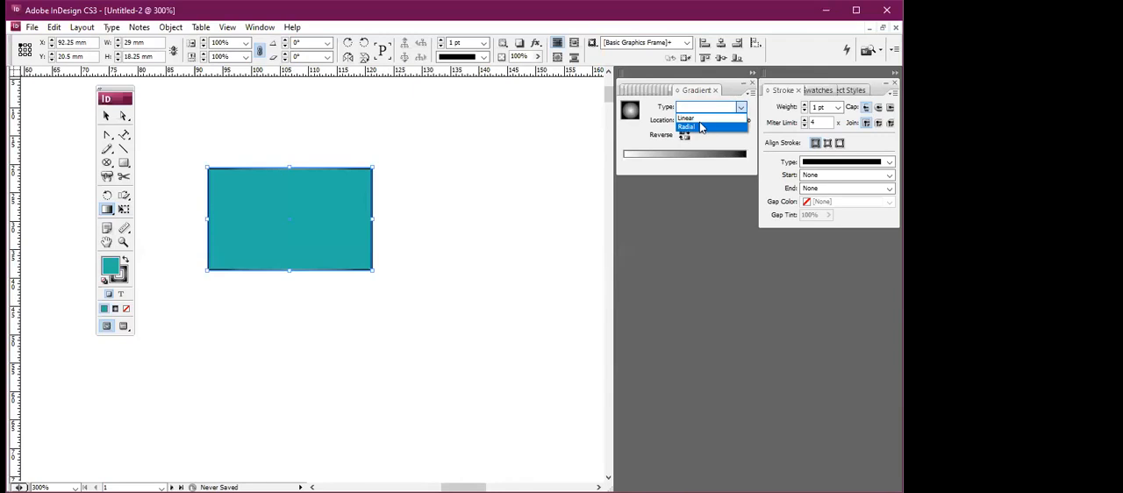
left_click(701, 128)
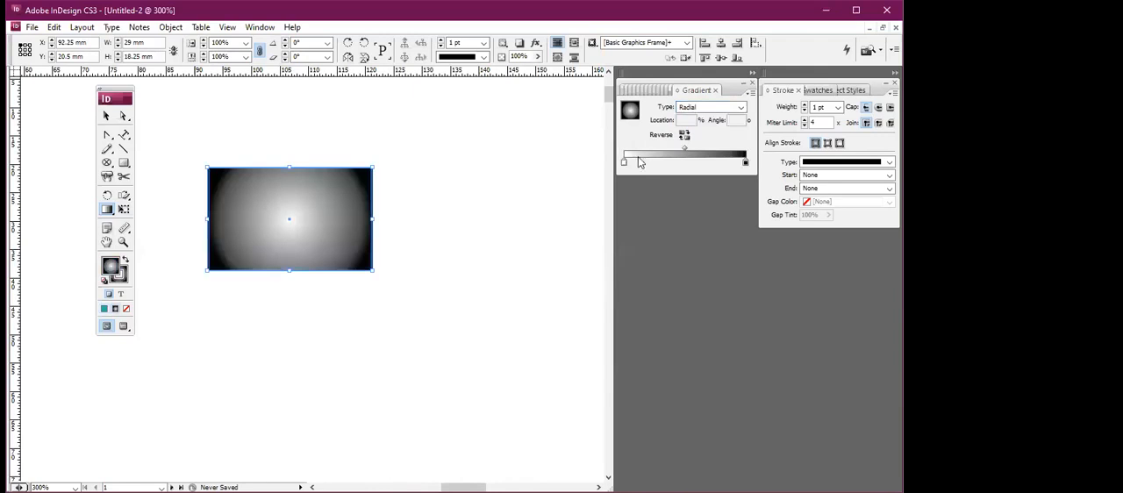
Add a gradient stop at about 12% to the rectangle's radial fill and colour it pink, RGB 226, 67, 134.
left_click(639, 163)
double_click(113, 268)
left_click(371, 303)
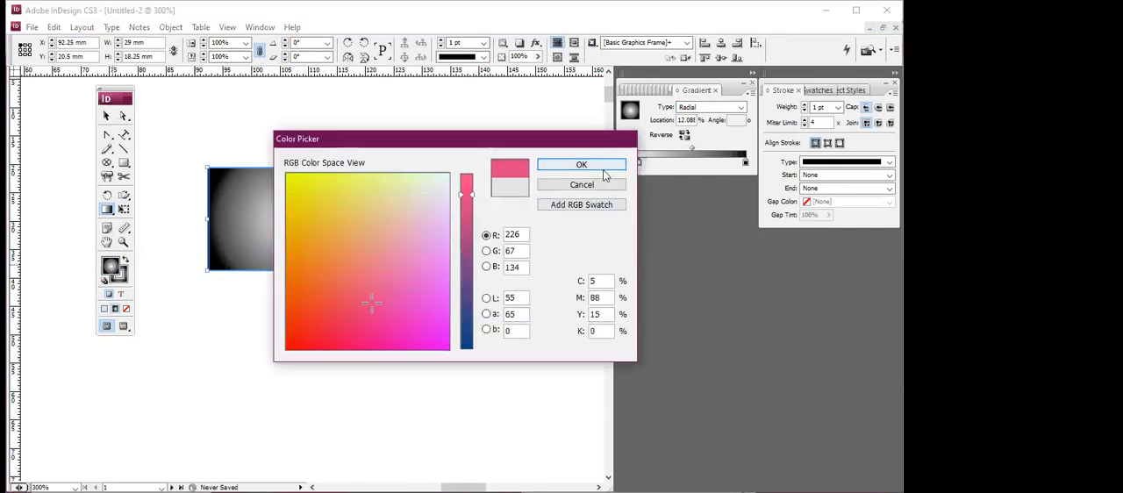
left_click(582, 165)
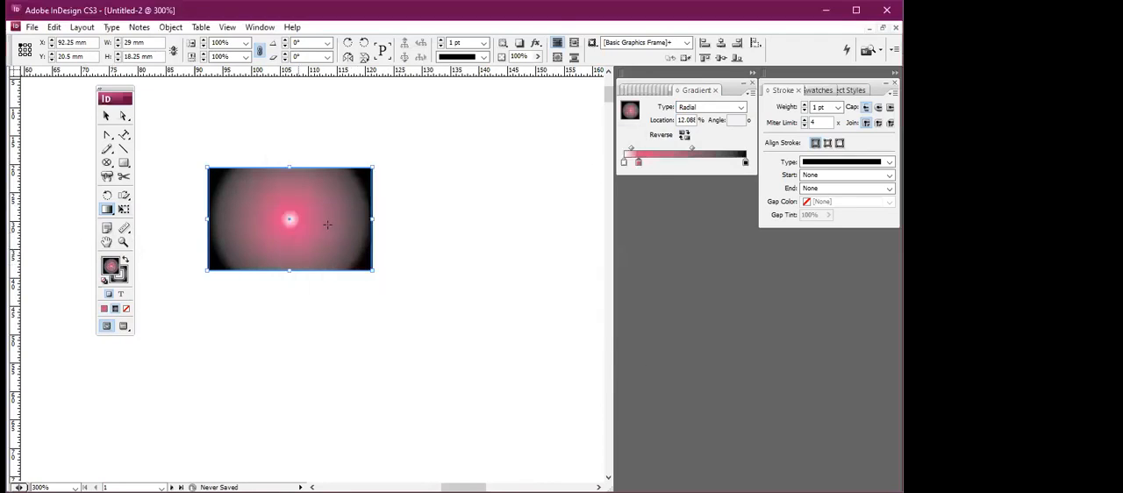
Fade the rectangle diagonally to transparent with the Gradient Feather tool and delete it.
left_click_drag(106, 209, 158, 228)
left_click(164, 226)
left_click_drag(256, 235, 284, 216)
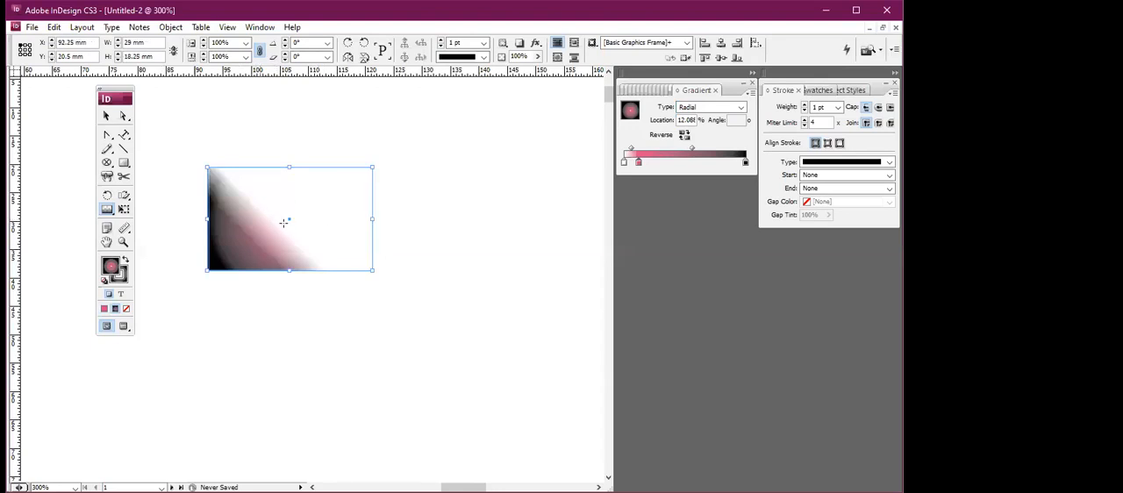
left_click_drag(285, 220, 306, 209)
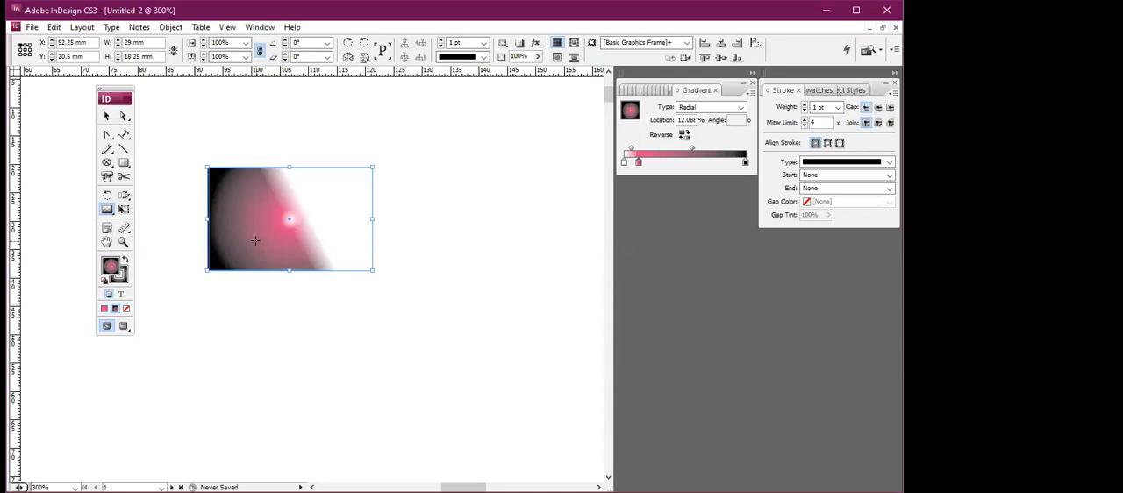
key("Delete")
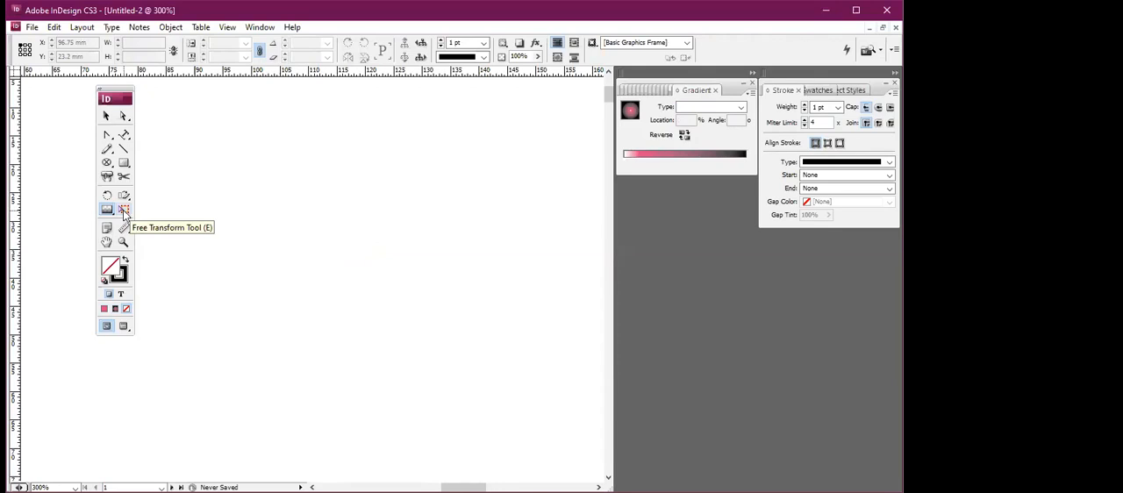
Try the Free Transform tool on a new rectangle about 15 mm wide and 14 mm high, and delete the rectangle.
left_click(124, 162)
left_click_drag(231, 206, 316, 282)
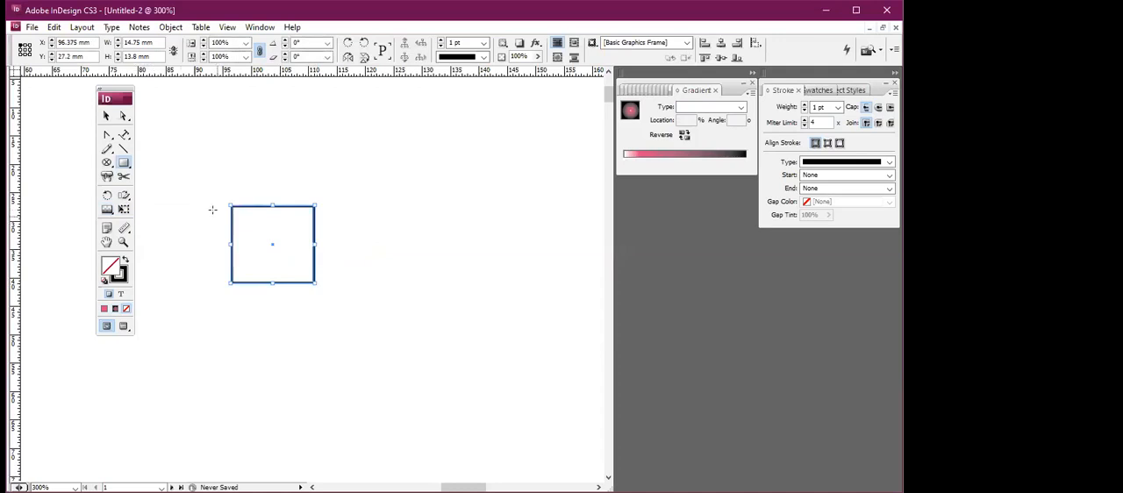
left_click(123, 209)
left_click_drag(310, 208, 277, 162)
key("Delete")
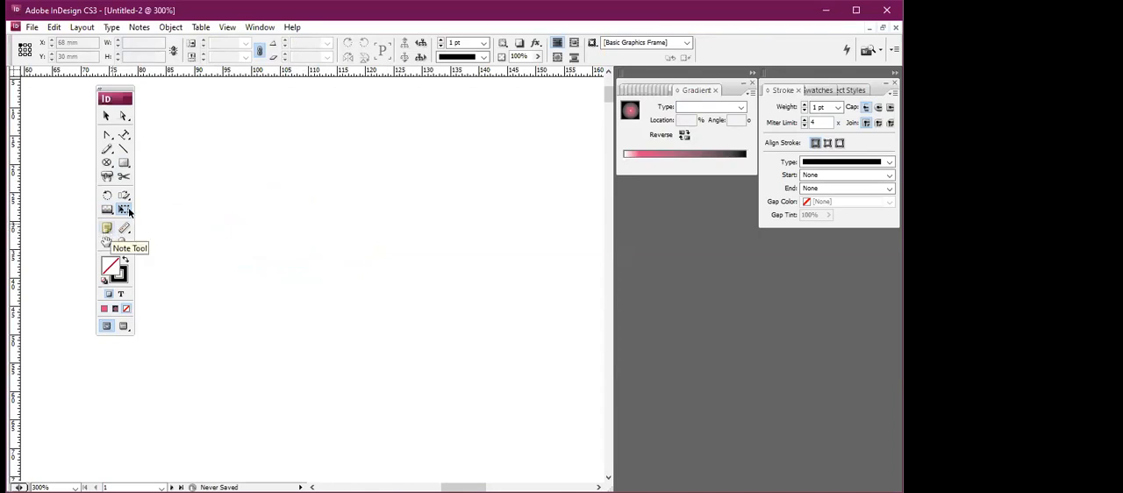
Draw a text frame about 38 mm wide with the Type tool.
left_click(123, 136)
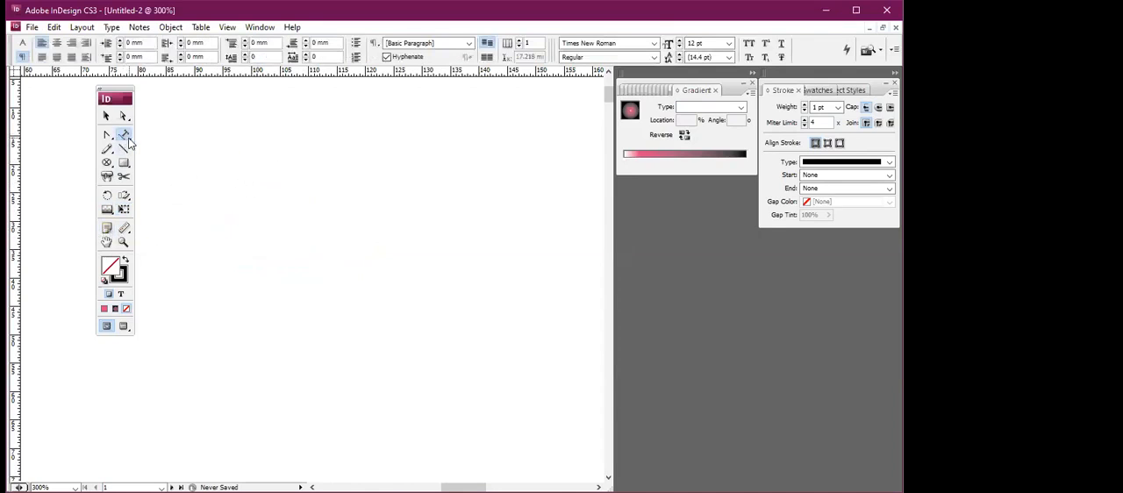
left_click_drag(126, 137, 171, 136)
left_click_drag(211, 167, 429, 305)
type("d;gj fj")
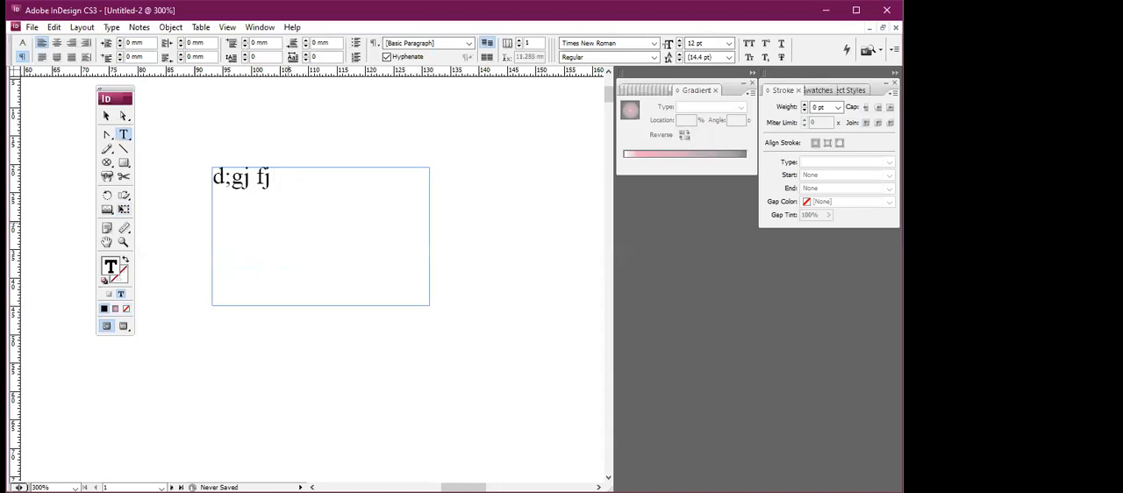
key("BackSpace")
key("BackSpace")
key("BackSpace")
key("BackSpace")
key("BackSpace")
key("BackSpace")
key("BackSpace")
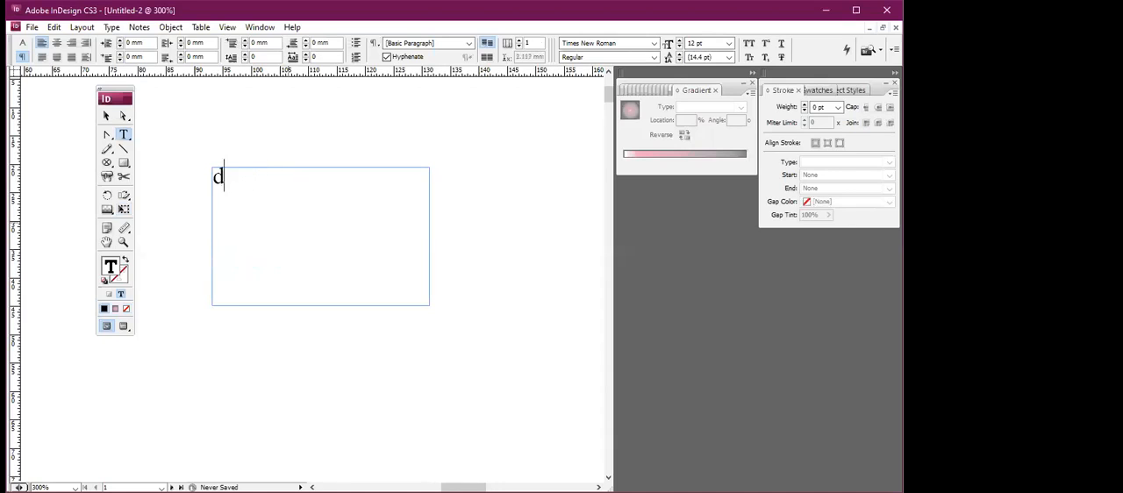
key("BackSpace")
Fill the empty text frame with placeholder text.
left_click(111, 27)
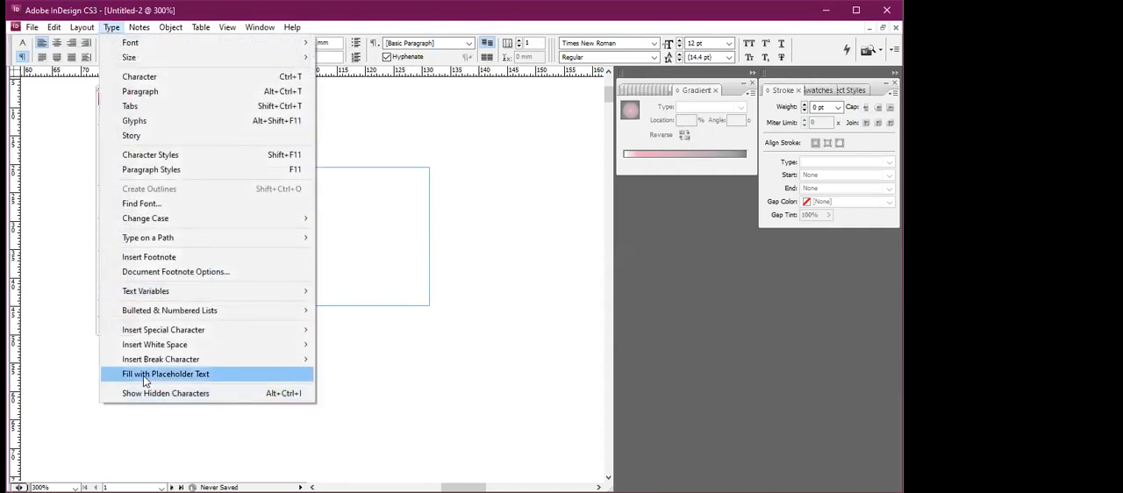
left_click(187, 375)
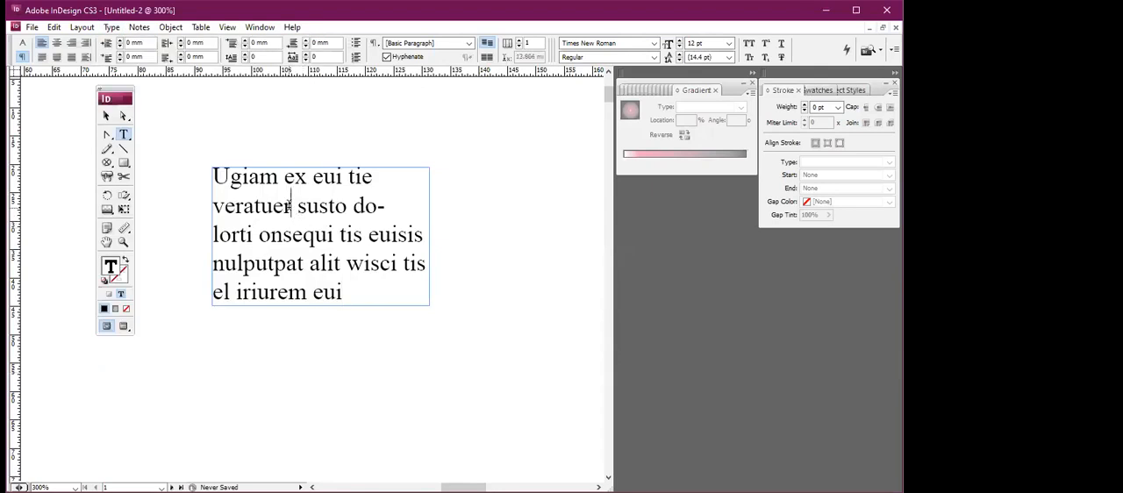
Insert a note reading "bnb" after the word "veratuer" and a note reading "bnv" after "alit".
left_click(107, 229)
left_click(292, 206)
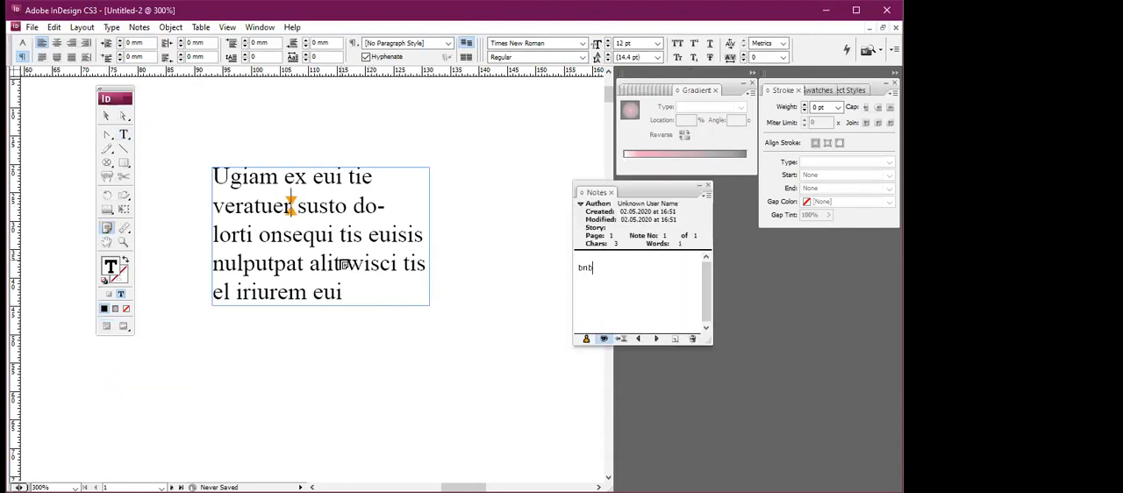
left_click(345, 263)
type("bnv")
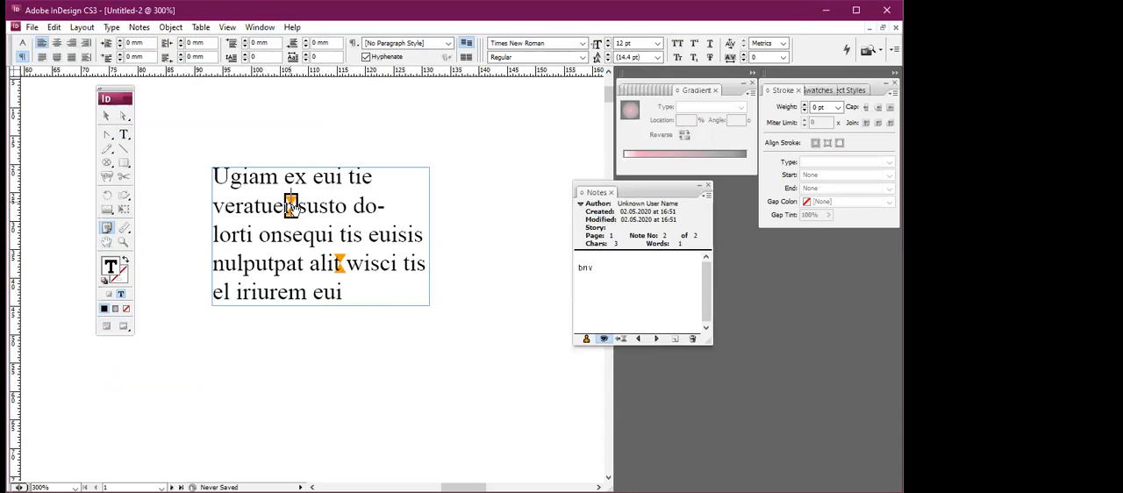
Review the notes placed at "veratuer" and "alit" and collapse the Notes window.
left_click(291, 207)
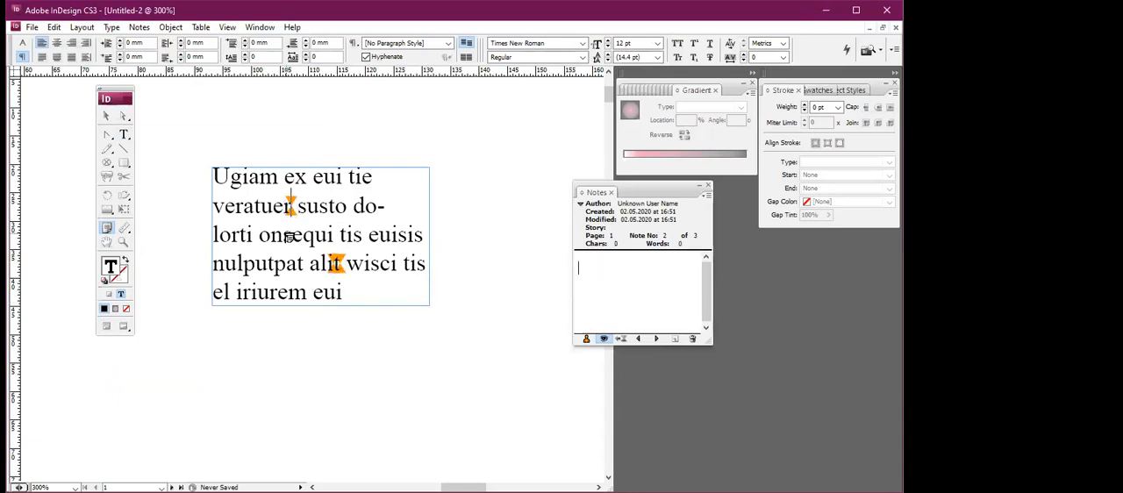
left_click(335, 263)
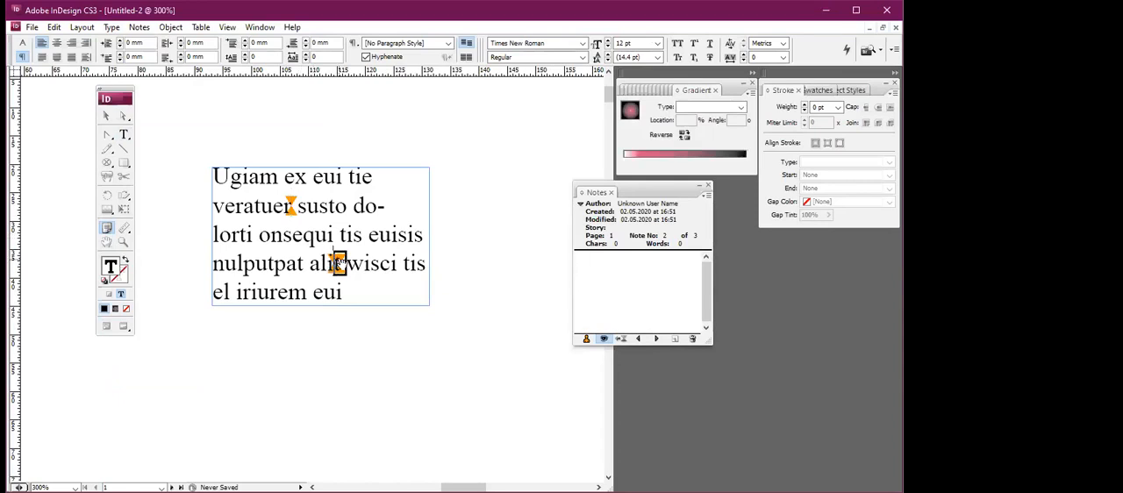
type("pnv")
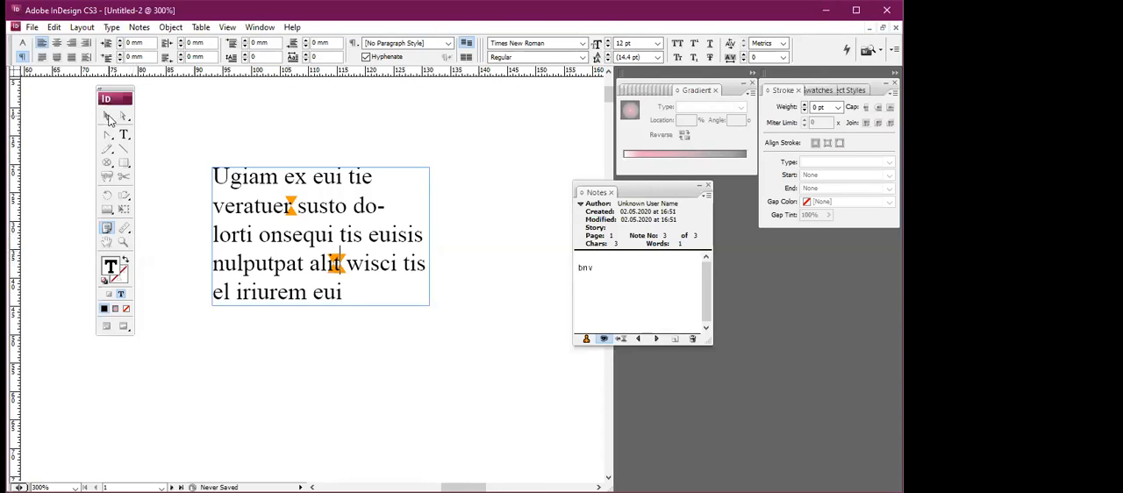
left_click(702, 187)
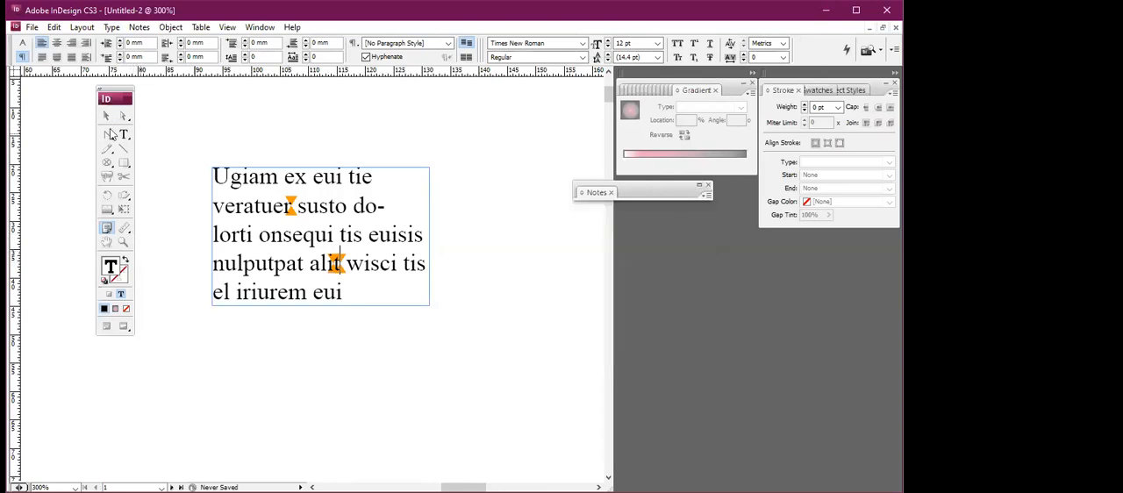
Delete the text frame that contains the two notes.
left_click(294, 211)
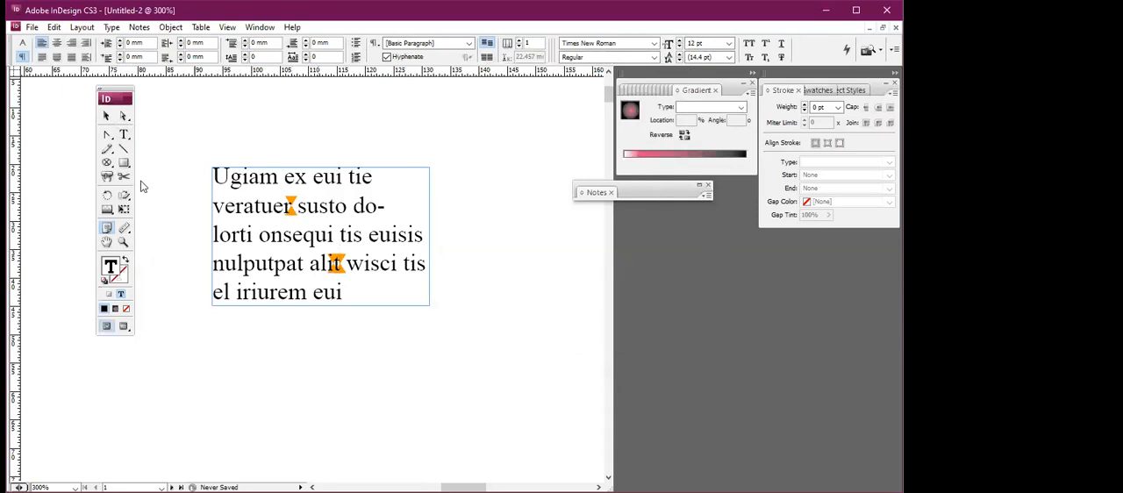
left_click(106, 115)
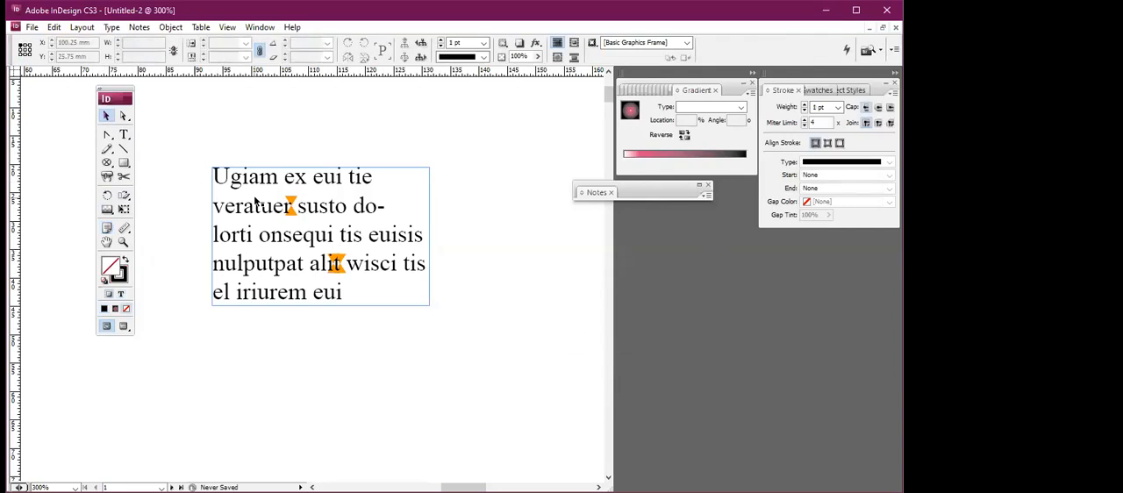
key("Delete")
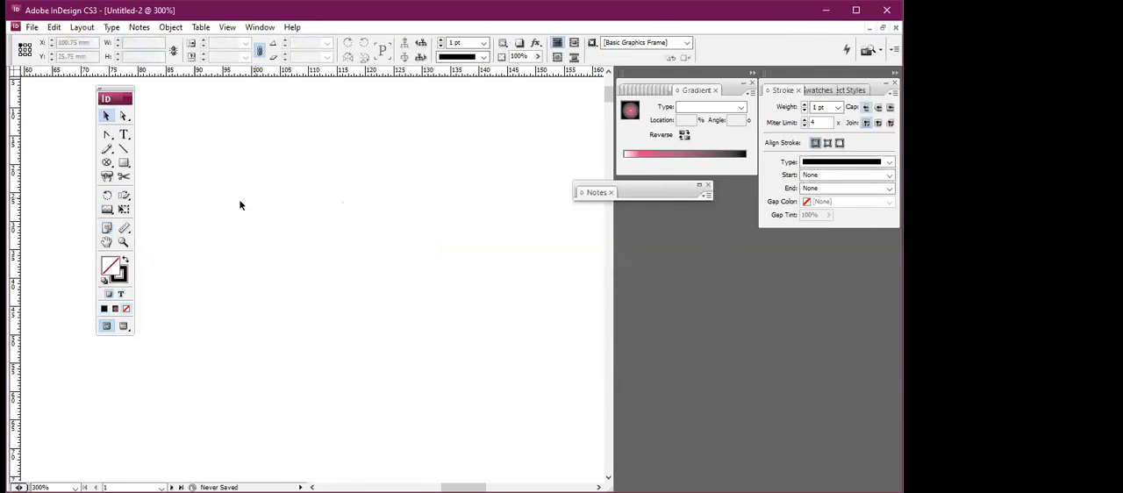
Draw a rectangle about 24.7 mm wide and 17.1 mm high in the cleared area.
left_click(128, 228)
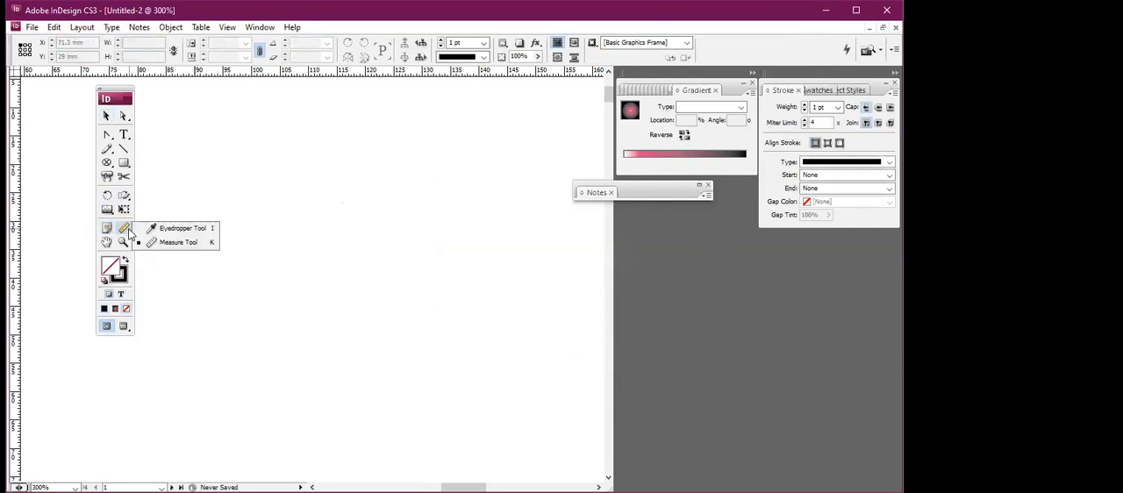
key("m")
left_click_drag(241, 197, 380, 292)
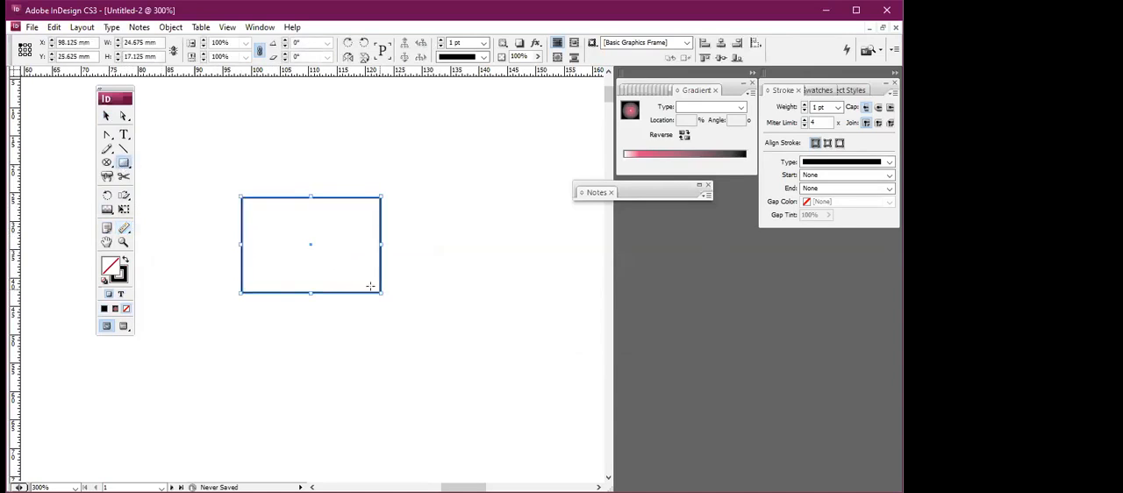
Draw a second rectangle about 15.5 by 8.4 mm above the first and fill it with teal, RGB 35, 211, 172.
left_click(122, 229)
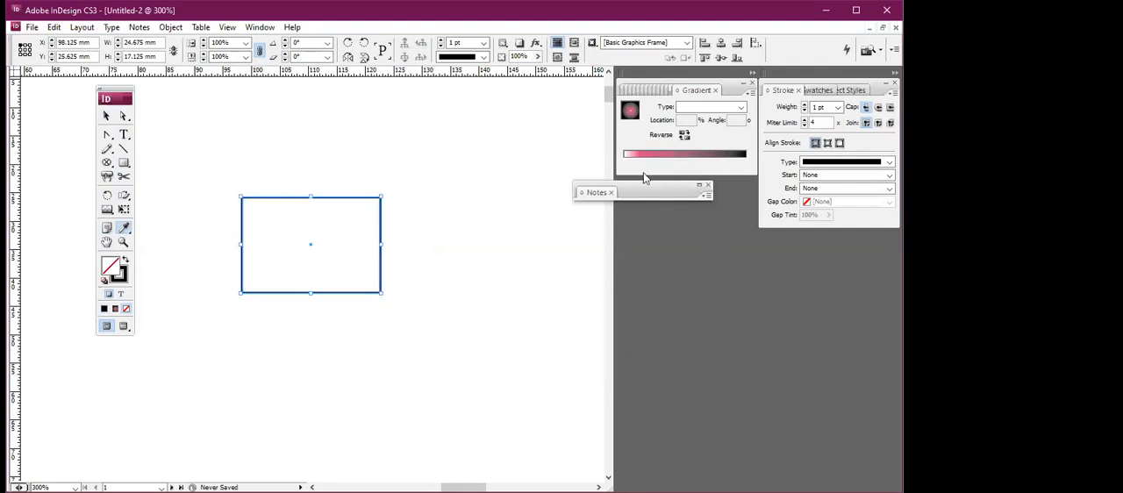
left_click(124, 162)
left_click_drag(211, 112, 298, 158)
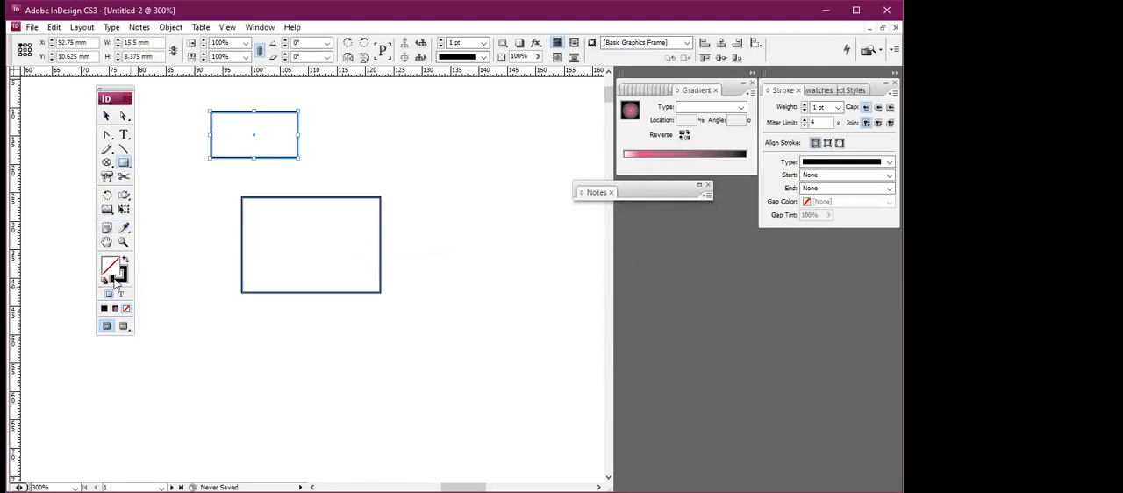
left_click(395, 205)
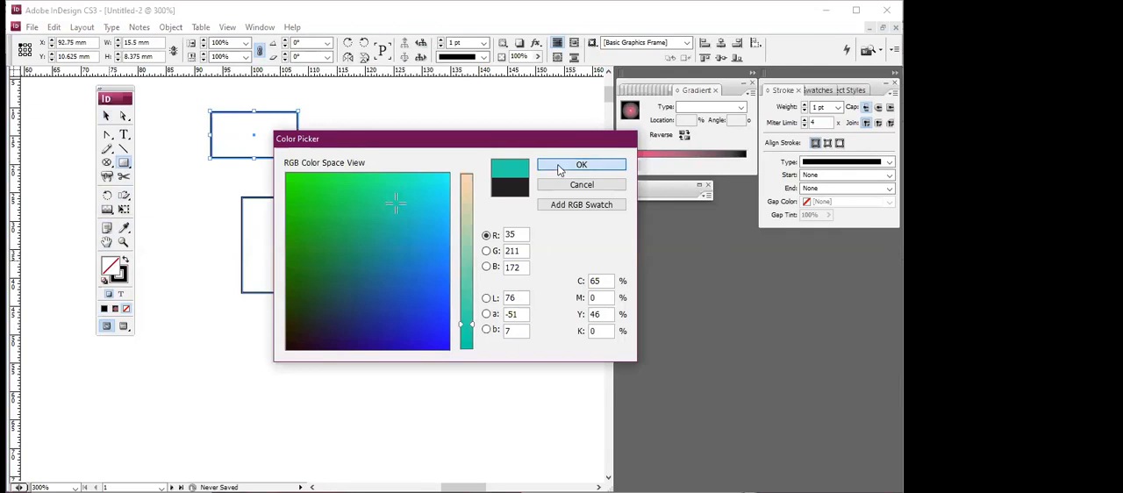
left_click(560, 166)
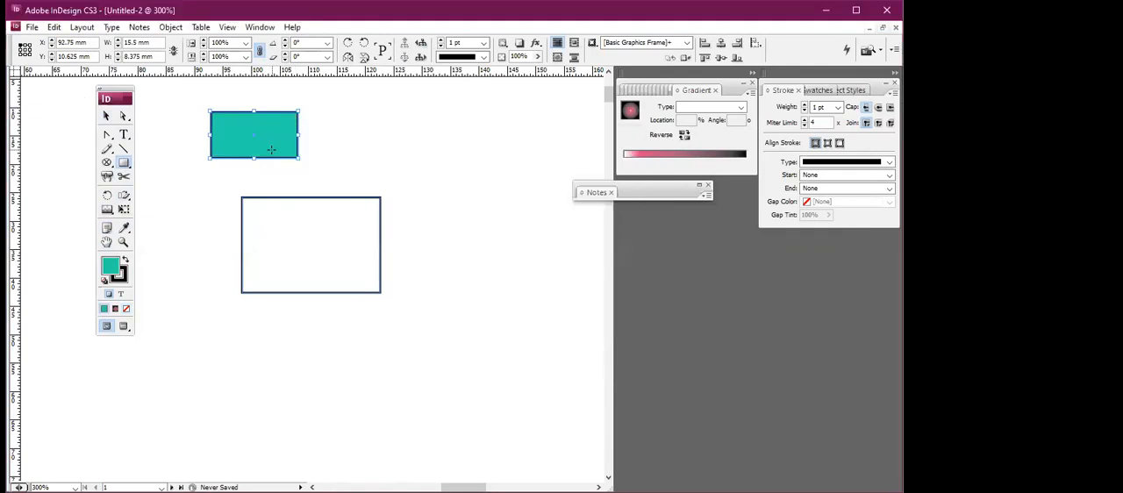
Sample the small rectangle's teal fill with the Eyedropper tool and apply it to the larger rectangle.
left_click(124, 227)
left_click(225, 131)
left_click(107, 117)
left_click(280, 236)
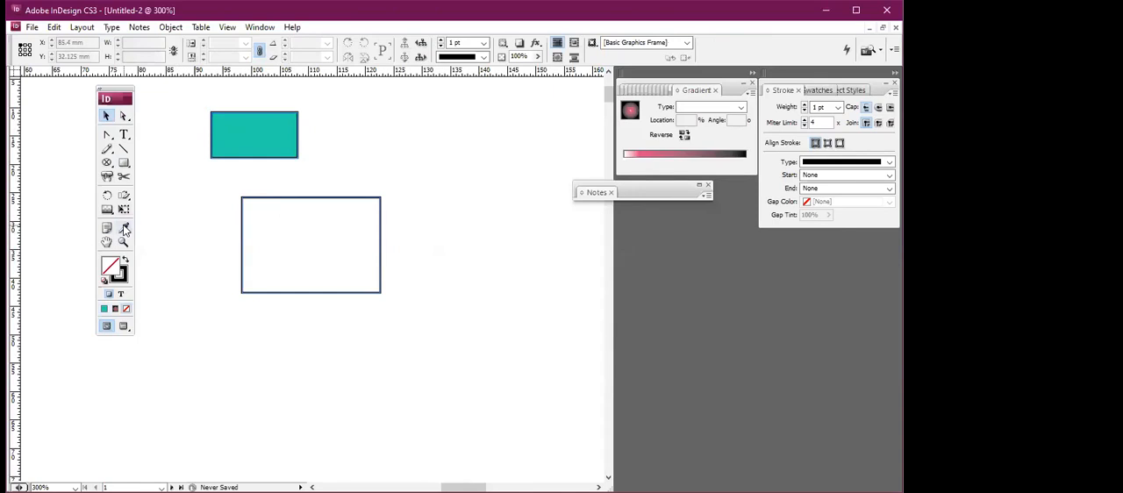
left_click(124, 229)
left_click(271, 224)
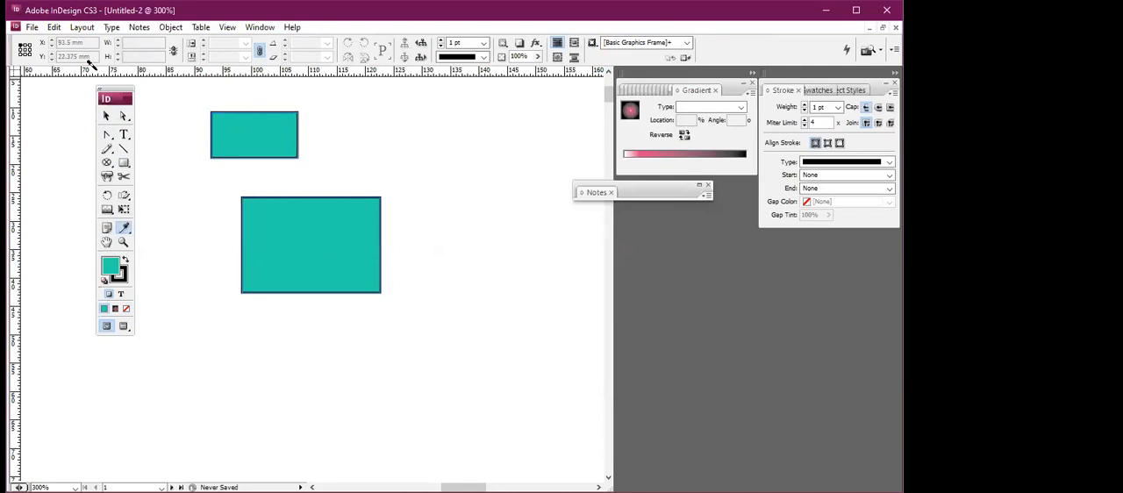
Measure the height of the larger rectangle with the Measure tool.
left_click(125, 231)
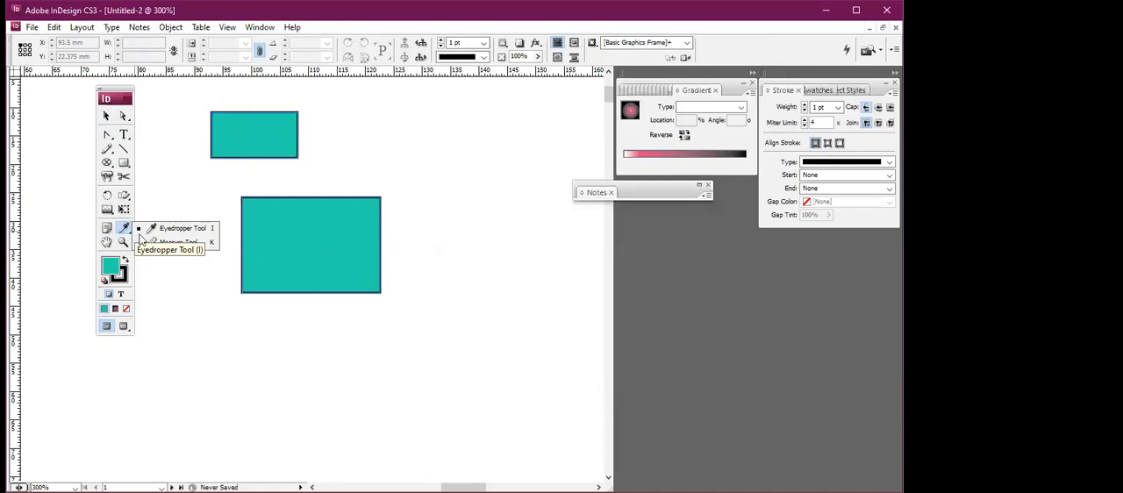
left_click(167, 242)
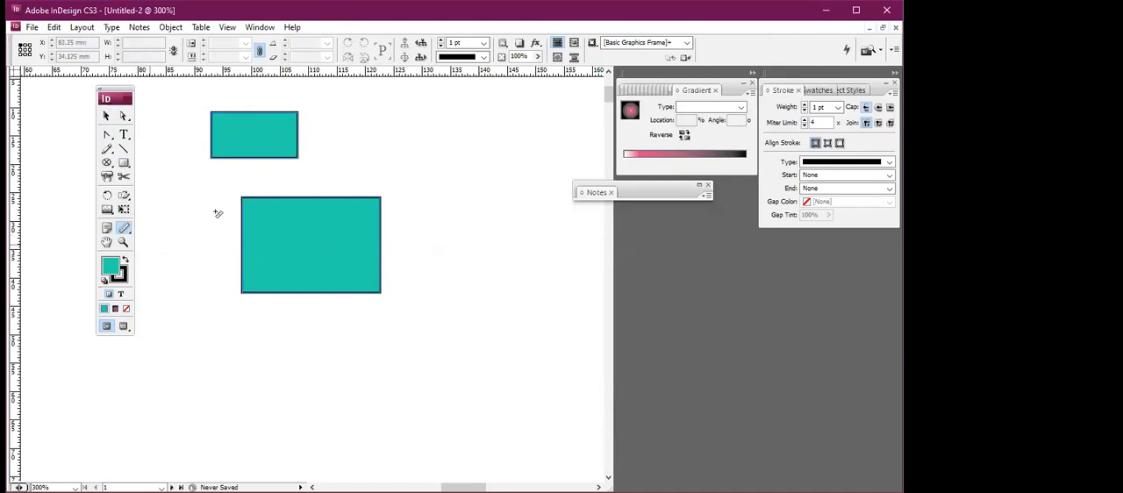
left_click_drag(230, 195, 231, 303)
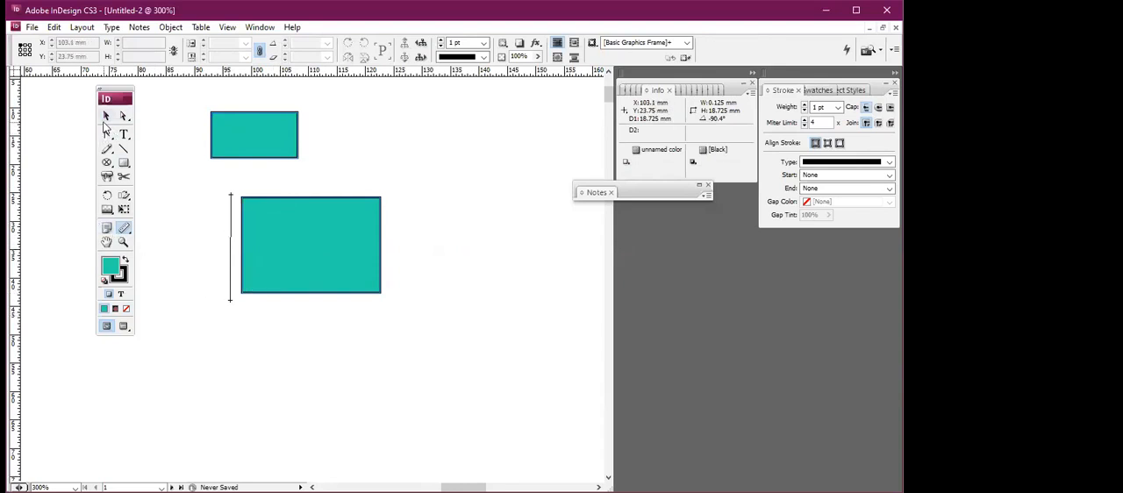
Delete both teal rectangles from the page.
left_click(106, 116)
key("ctrl+a")
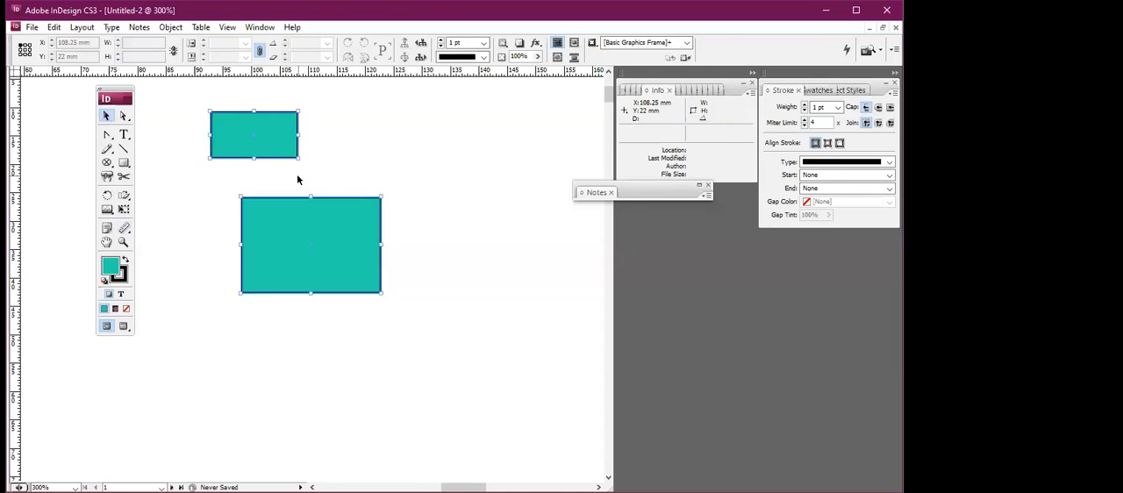
key("Delete")
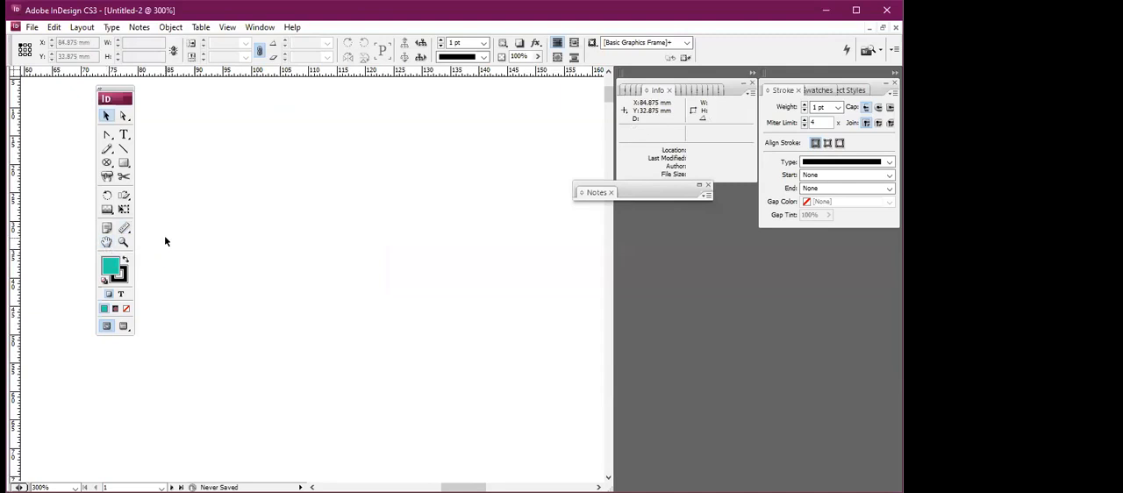
Shift the page view with the Hand tool, and magnify and reduce it to 150% with the Zoom tool.
left_click(105, 243)
mouse_move(223, 237)
left_mouse_down()
mouse_move(263, 280)
mouse_move(228, 201)
mouse_move(240, 230)
left_mouse_up()
left_click(123, 241)
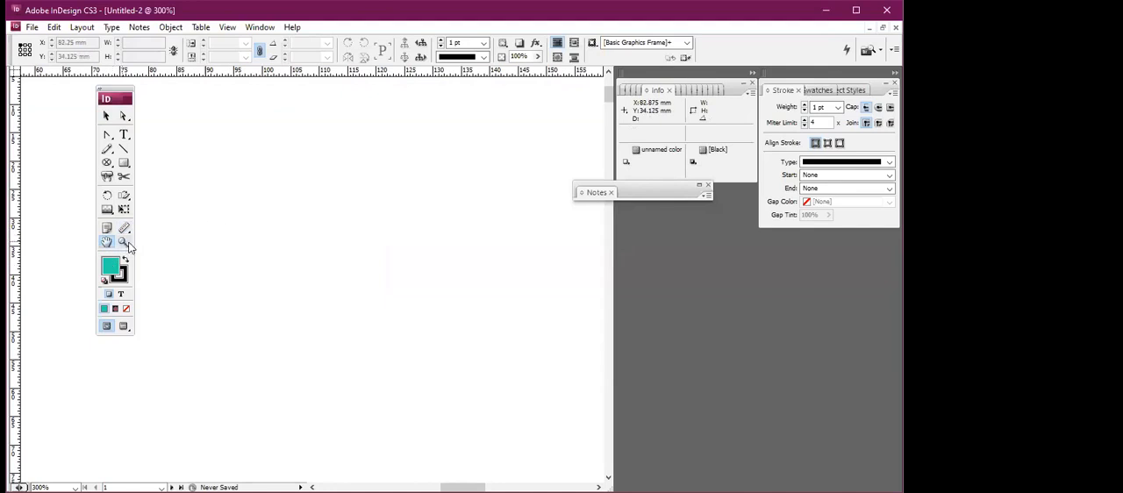
left_click(253, 242)
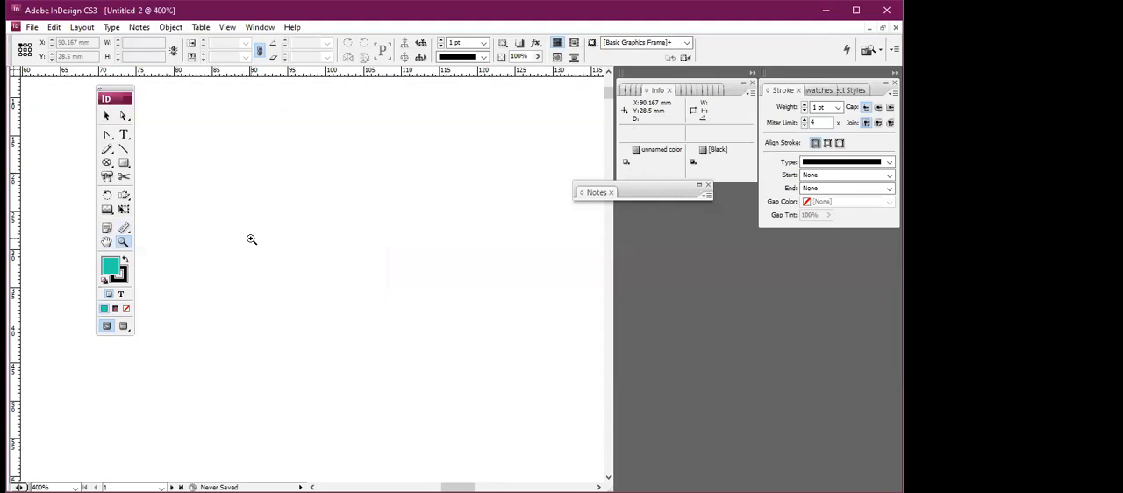
left_click(252, 239)
left_click(252, 240)
left_click(252, 240, "alt")
left_click(252, 239, "alt")
left_click(252, 239, "alt")
left_click(251, 239, "alt")
left_click(251, 239, "alt")
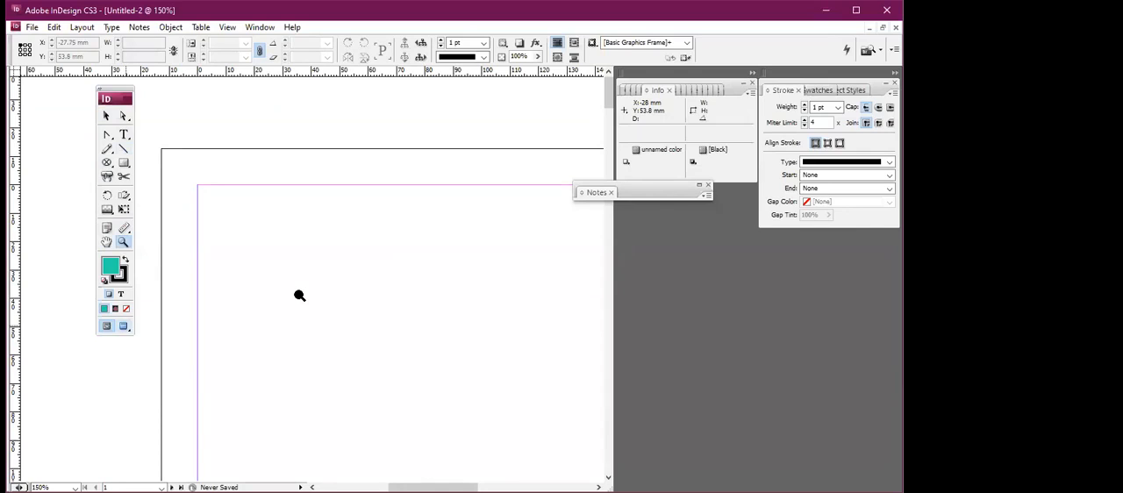
Display the page in Preview mode and return it to Normal mode.
left_click(123, 327)
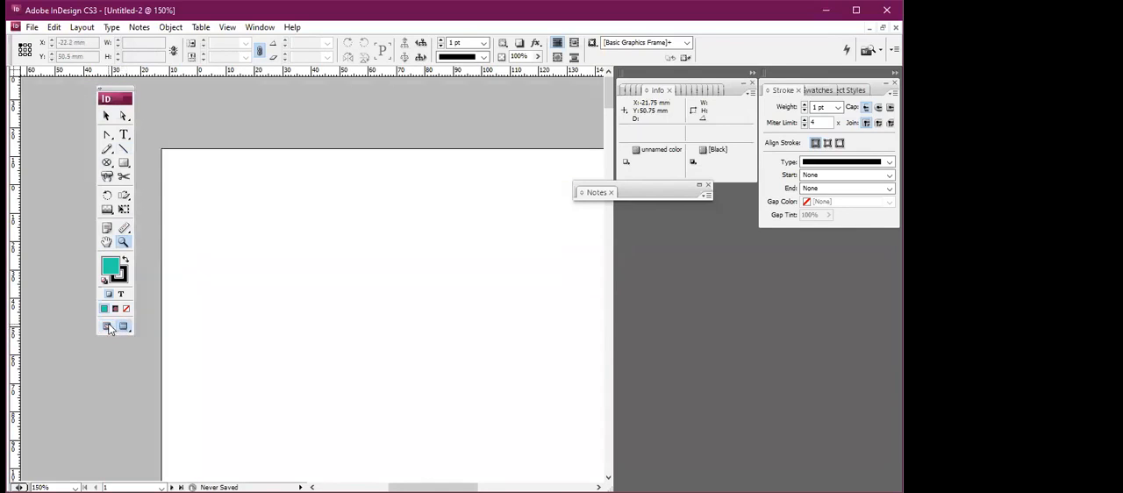
left_click(107, 326)
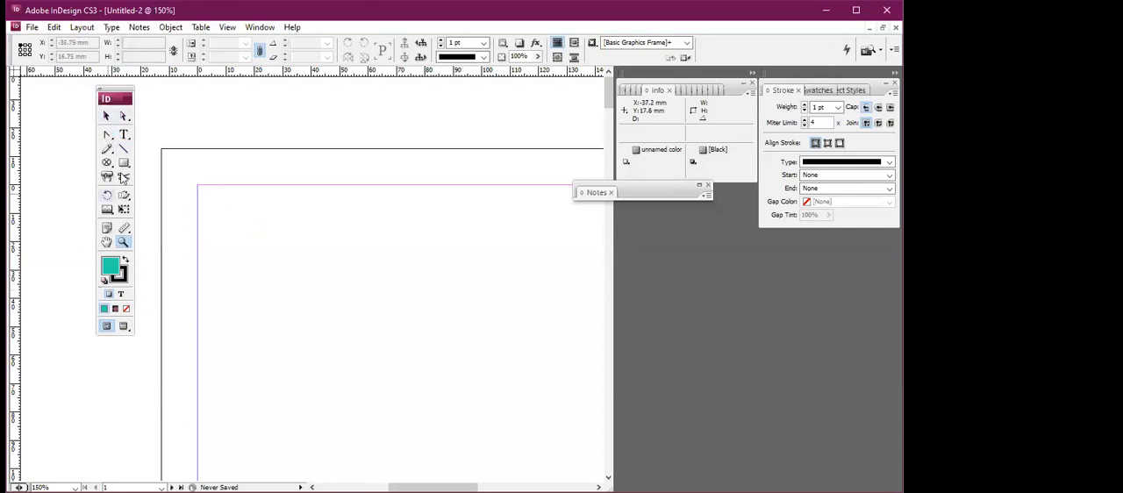
Open the document "13- Model design.indd" from the seminar folder.
left_click(31, 27)
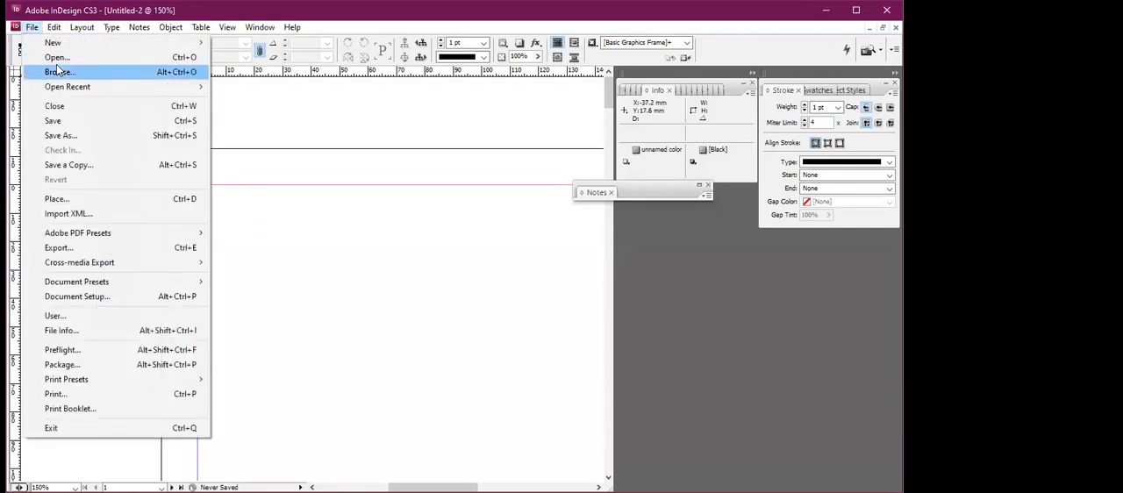
left_click(109, 55)
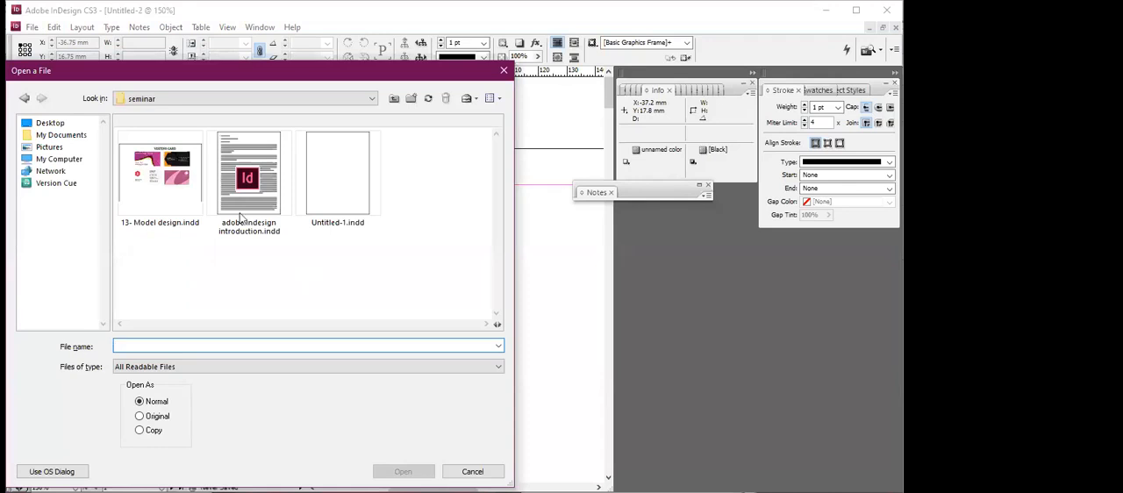
left_click(159, 175)
left_click(404, 471)
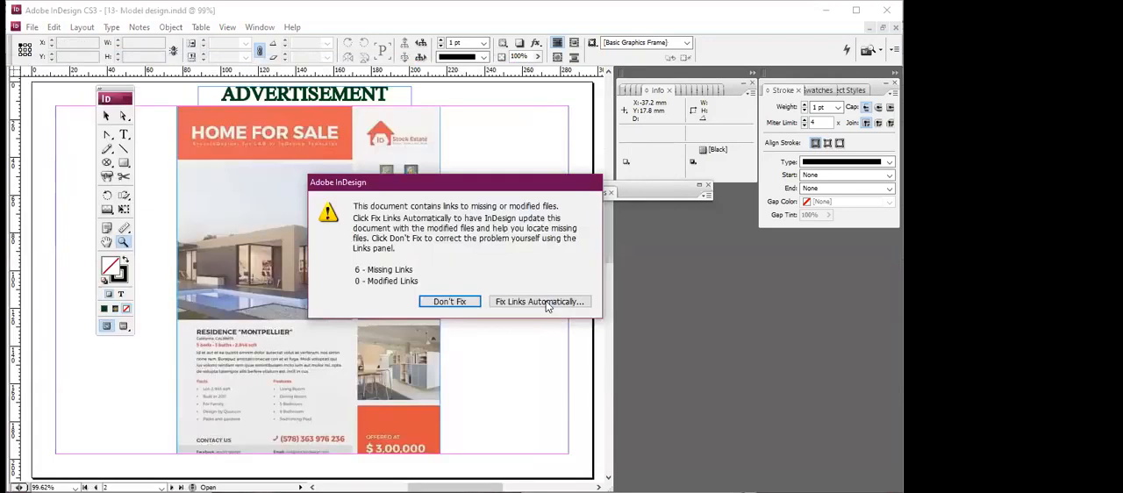
Try to fix the document's missing links automatically, accepting the suggested location for each image.
key("Return")
left_click(594, 271)
left_click(594, 271)
left_click(594, 271)
left_click(593, 271)
left_click(594, 273)
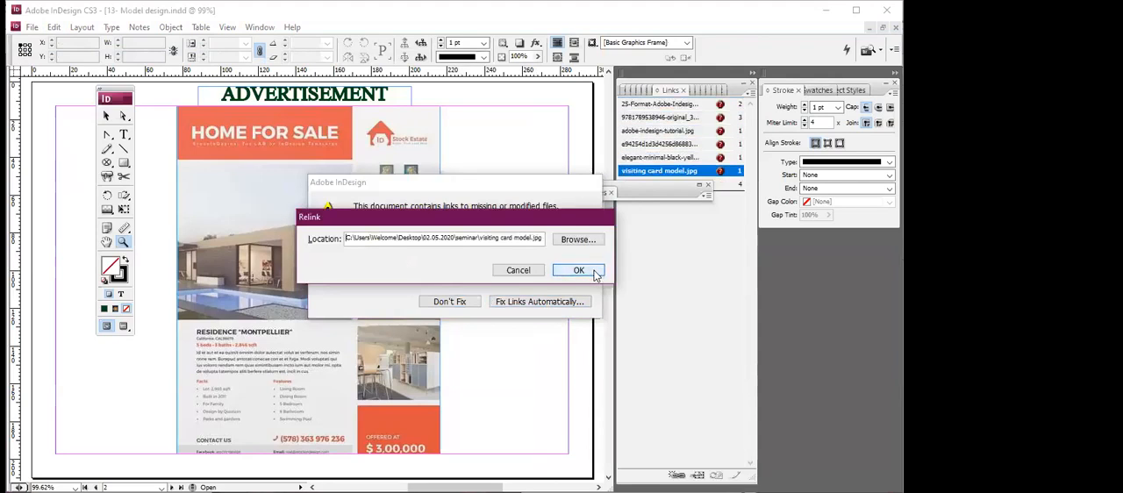
left_click(593, 271)
Look through the visiting card, advertisement and book cover sample designs in the model document.
scroll(446, 248, "up", 5)
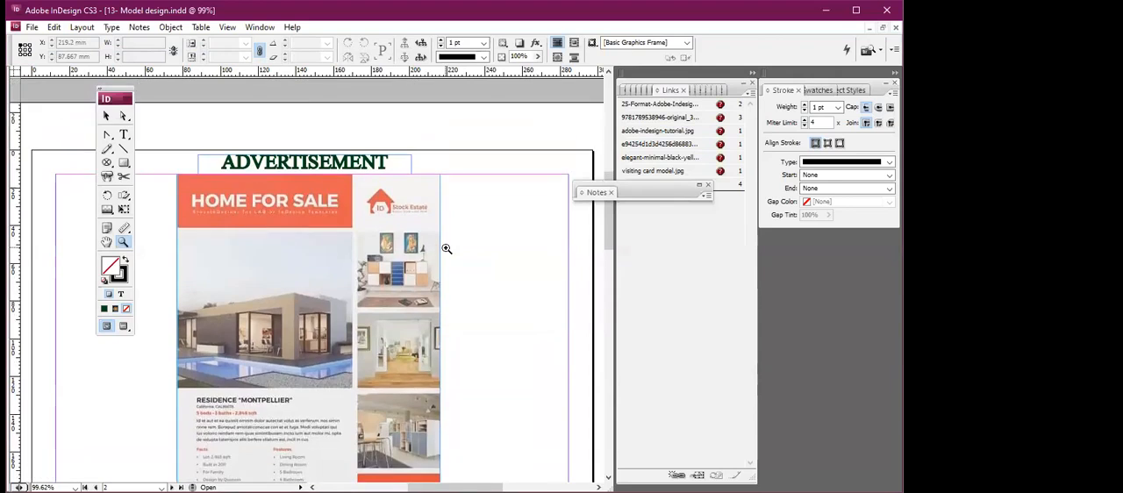
scroll(447, 248, "up", 10)
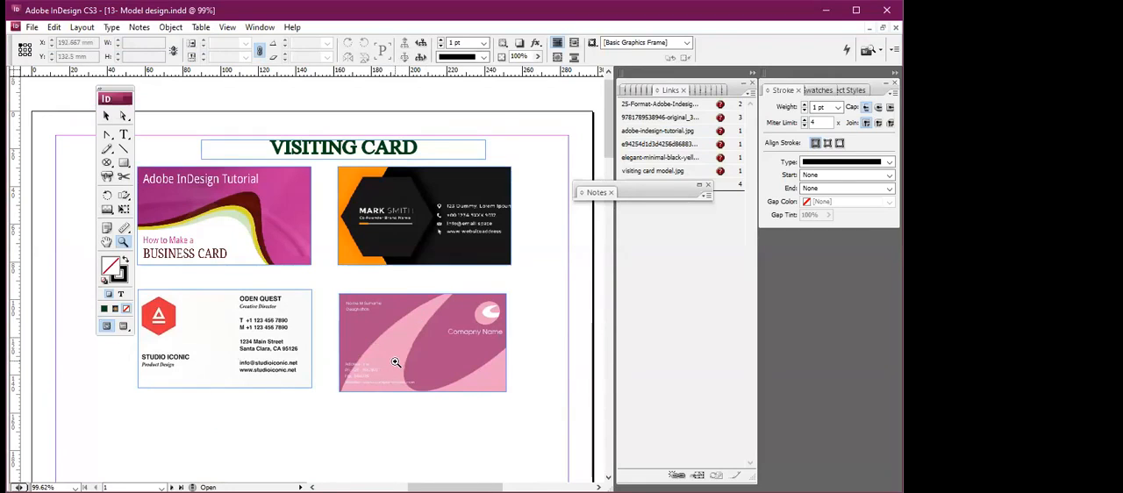
scroll(395, 362, "down", 10)
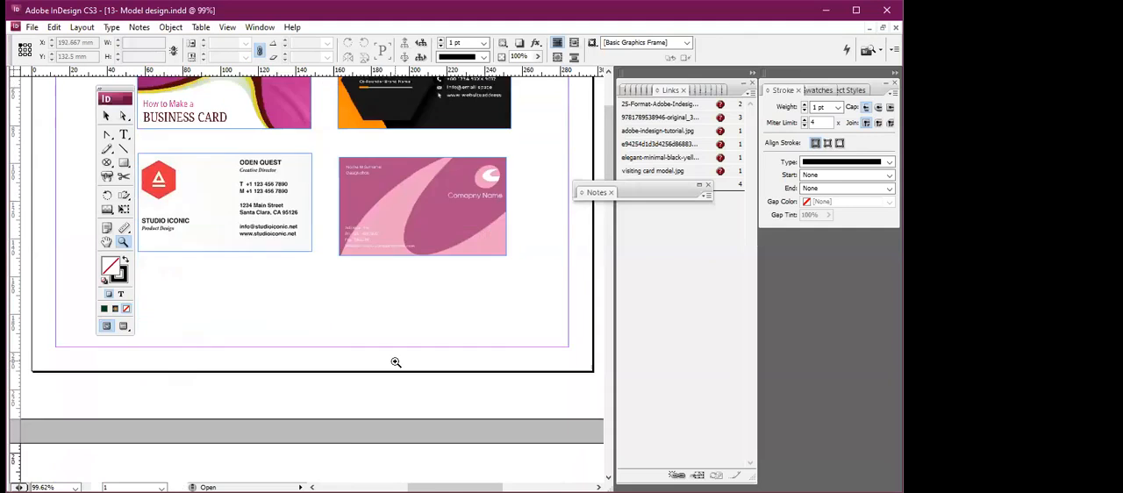
scroll(396, 362, "down", 4)
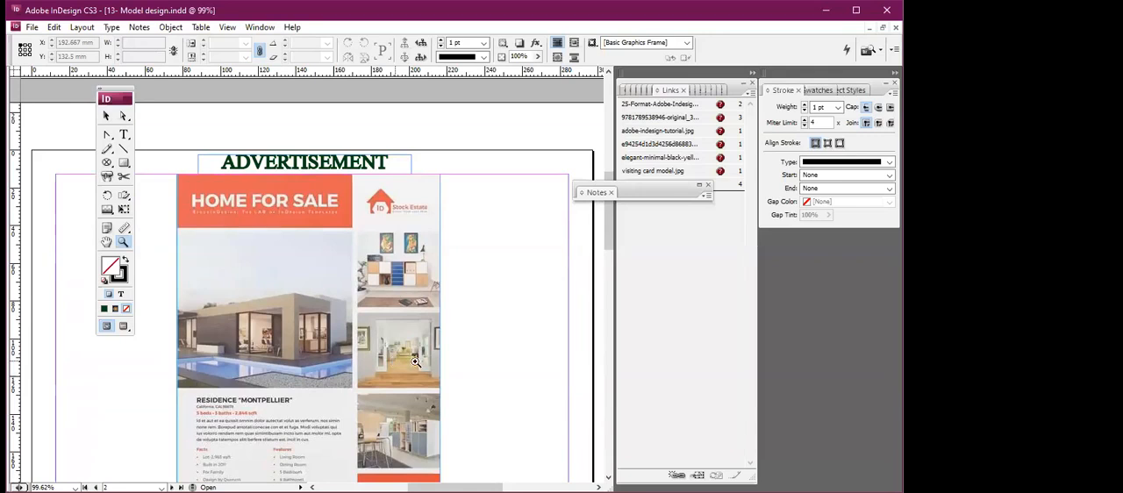
scroll(368, 394, "down", 2)
scroll(369, 394, "down", 6)
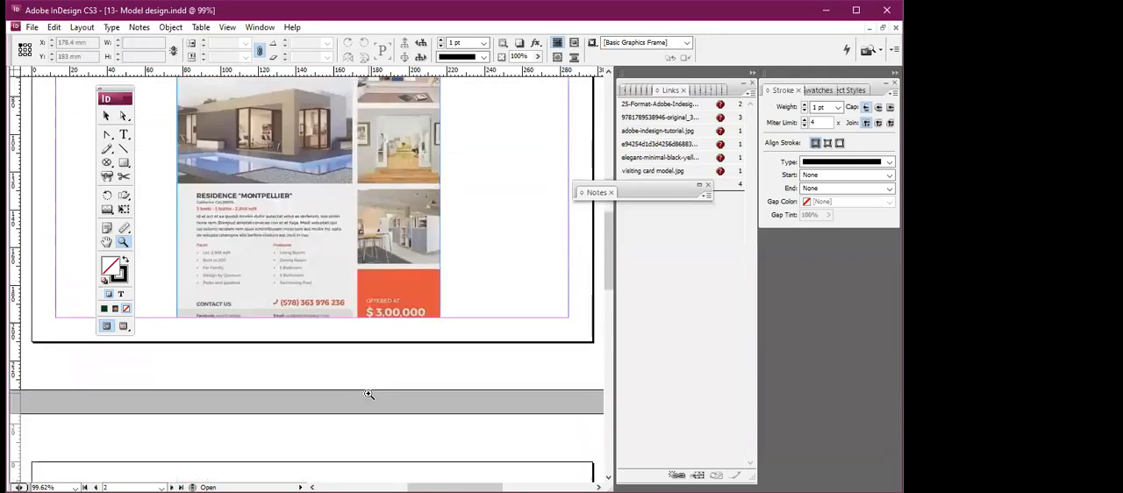
scroll(369, 393, "down", 3)
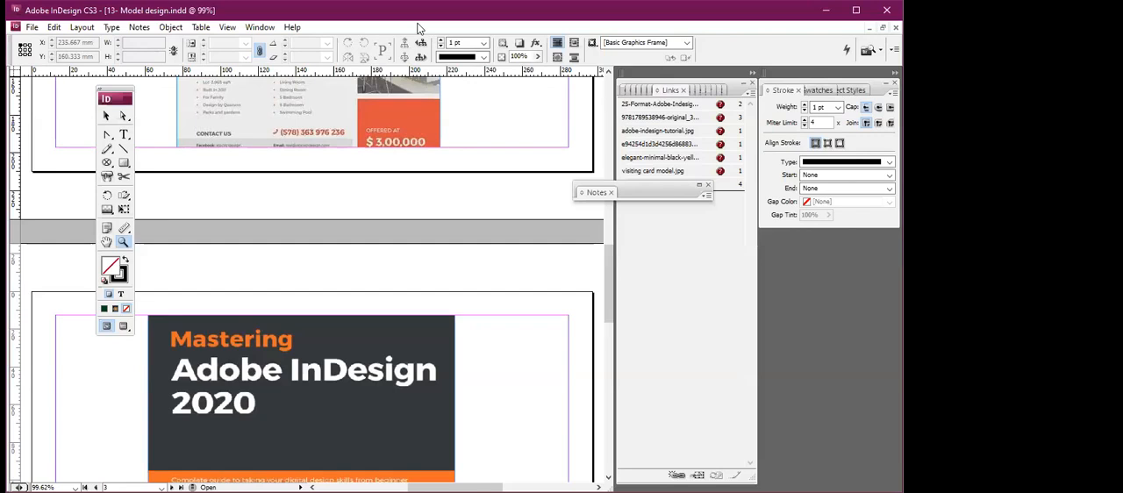
Switch to Adobe Reader and read through the InDesign quiz questions in "14-questions without answer.pdf".
key("alt+Tab")
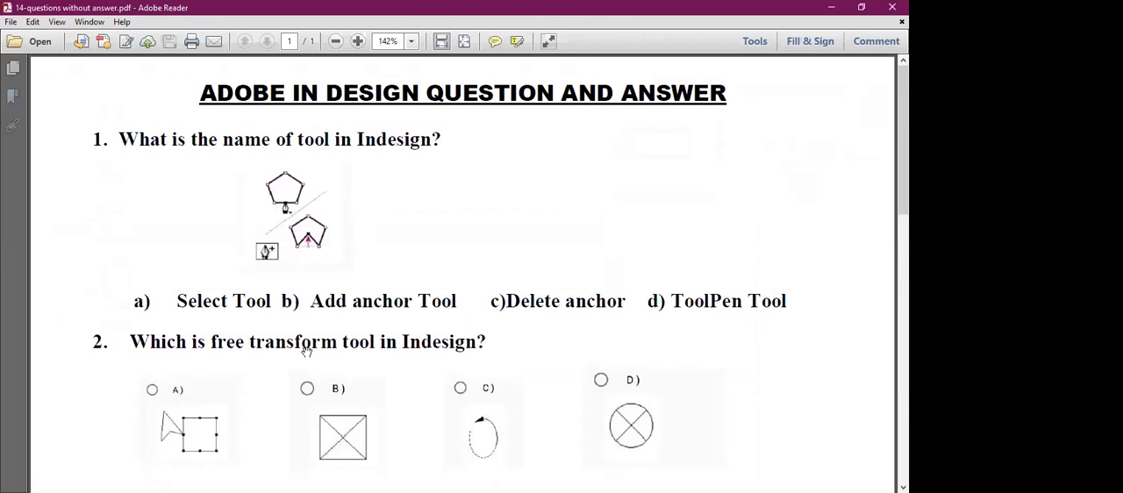
scroll(419, 348, "down", 1)
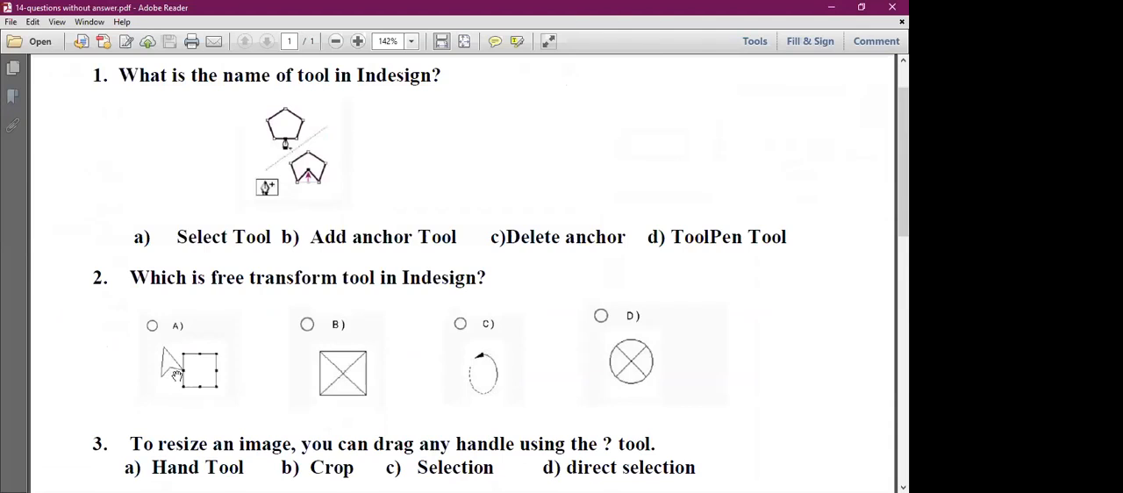
scroll(179, 374, "down", 2)
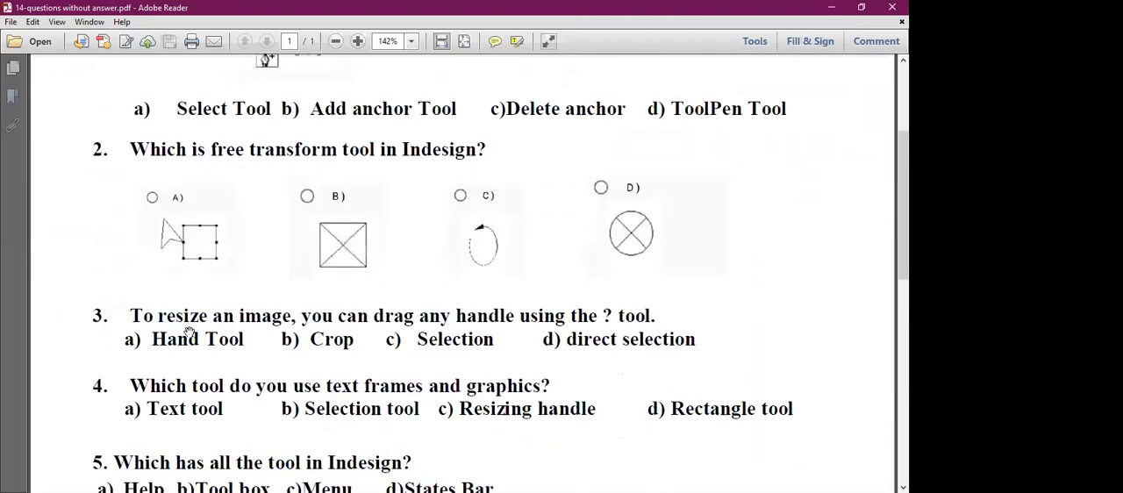